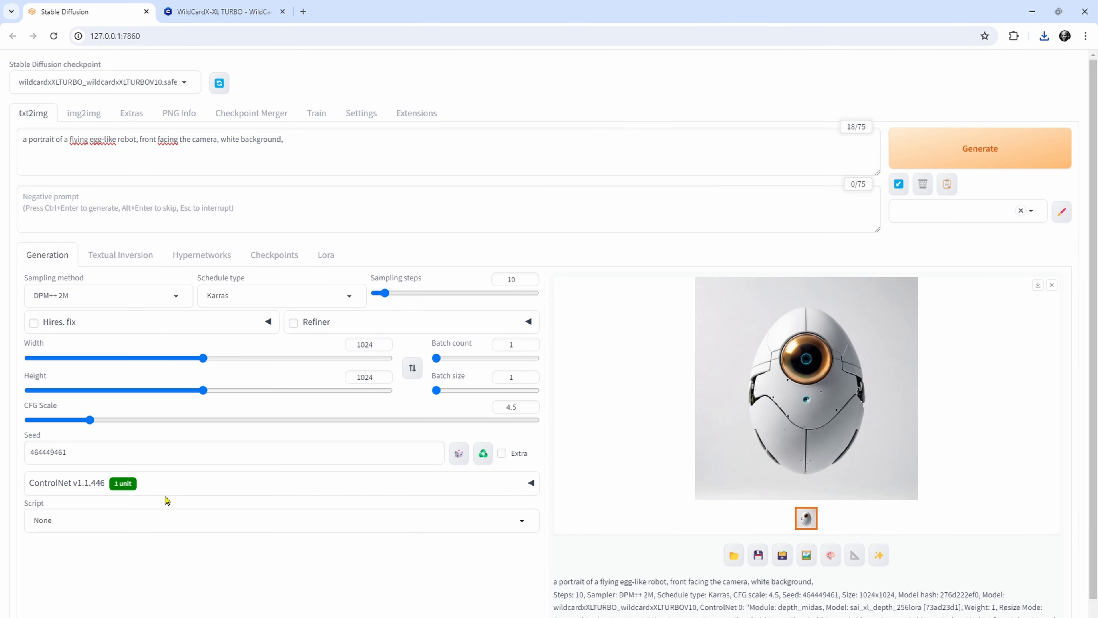
# Step: Expand the ControlNet settings and make sure Unit 0 is enabled with the Depth control type
pyautogui.click(531, 482)
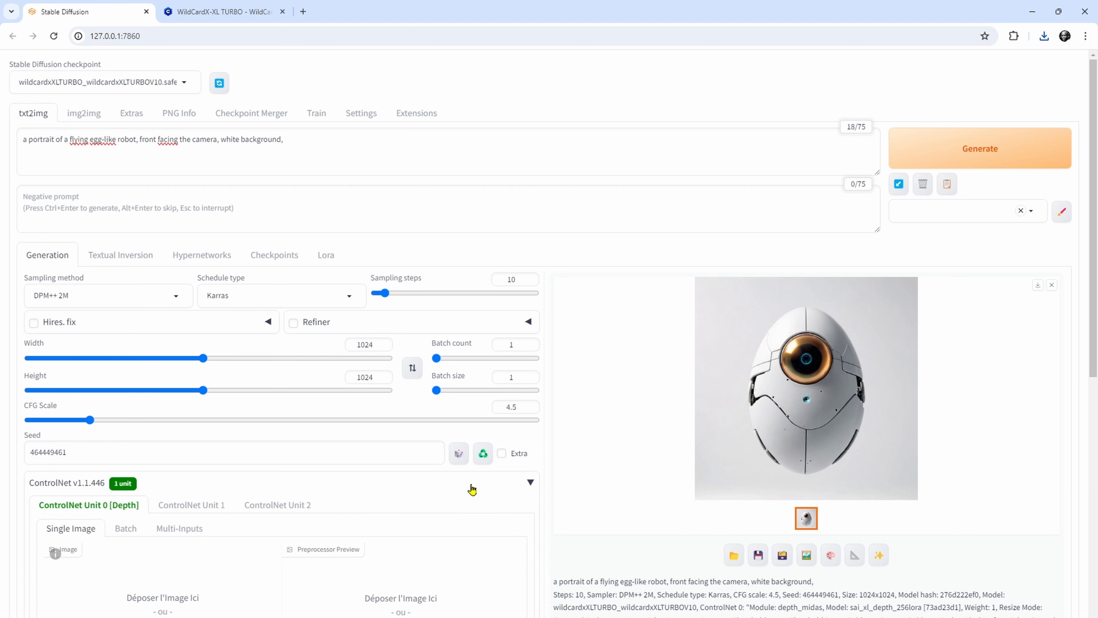
pyautogui.scroll(-5, 380, 503)
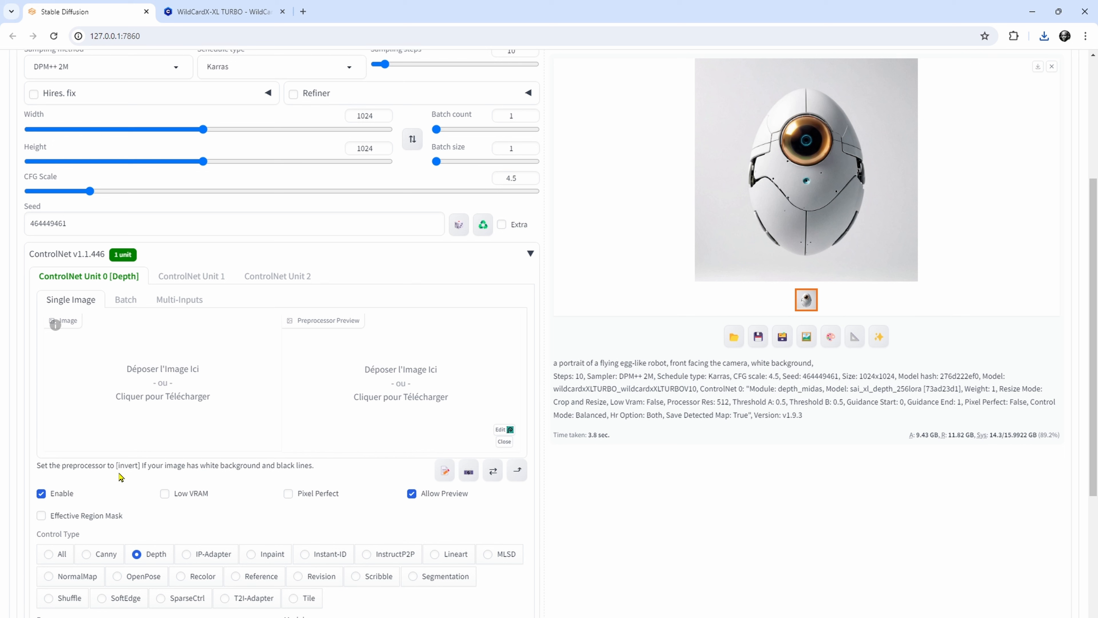
pyautogui.click(40, 494)
pyautogui.click(40, 495)
pyautogui.scroll(3, 863, 342)
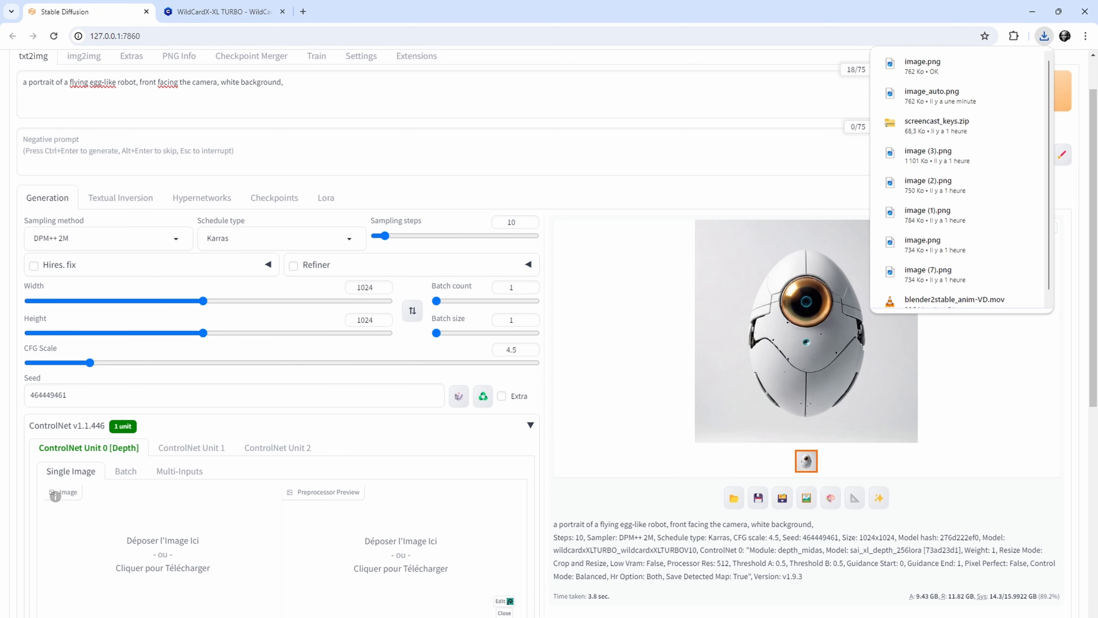
# Step: Load the downloaded image.png as the single input image of ControlNet Unit 0
pyautogui.moveTo(922, 54)
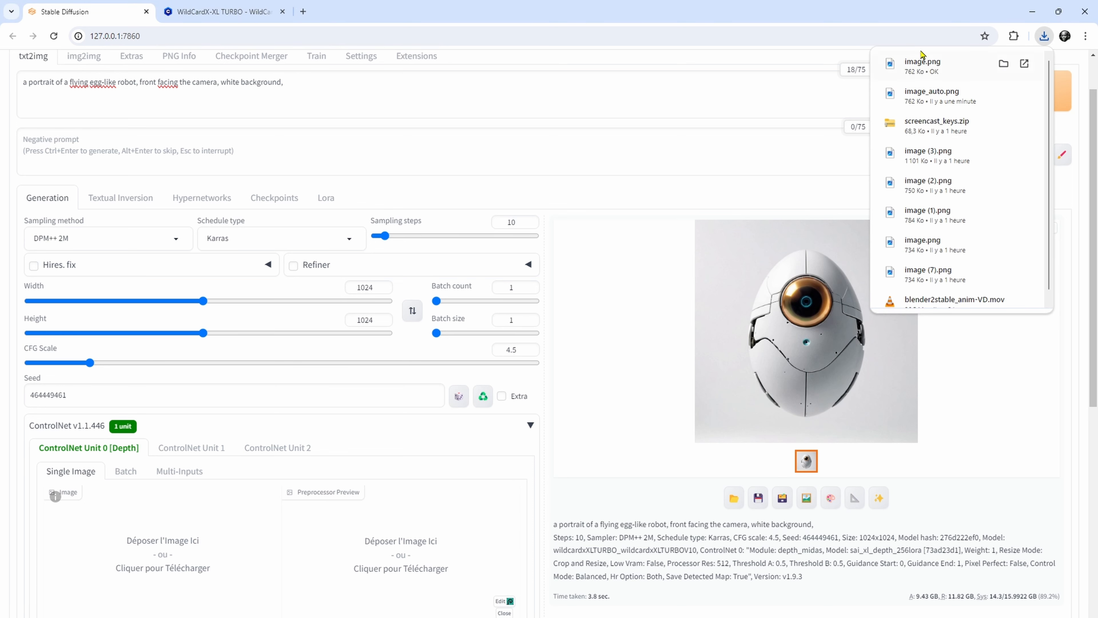
pyautogui.click(1005, 62)
pyautogui.moveTo(1097, 18); pyautogui.dragTo(771, 100)
pyautogui.moveTo(728, 195); pyautogui.dragTo(151, 547)
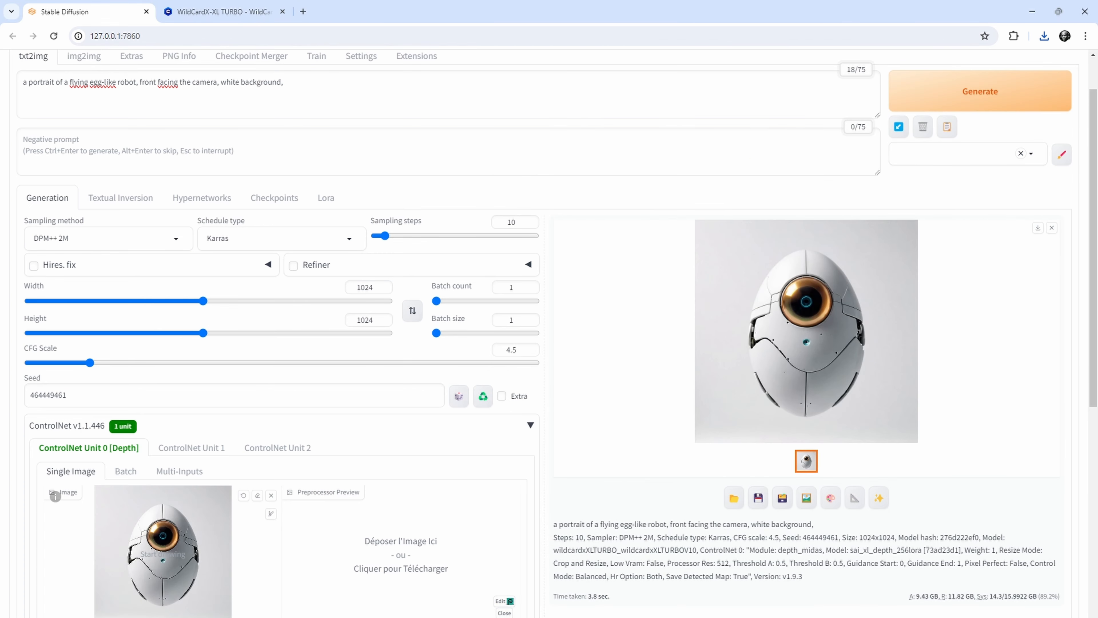
# Step: Generate a new robot image using the depth guidance of ControlNet Unit 0
pyautogui.moveTo(1097, 125); pyautogui.dragTo(1097, 141)
pyautogui.scroll(-4, 449, 478)
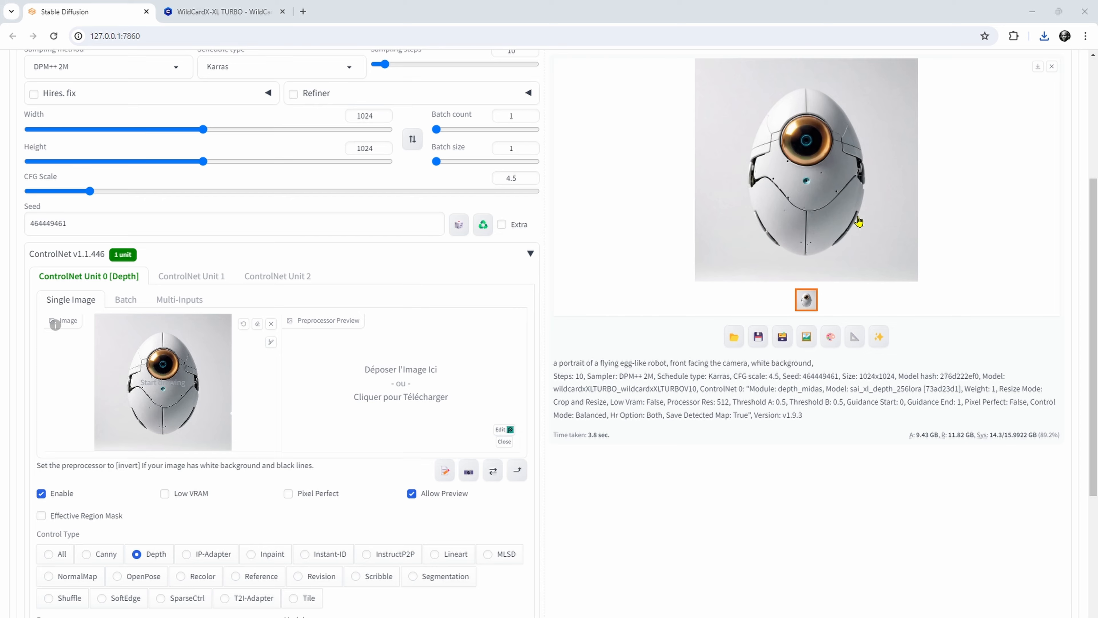
pyautogui.scroll(5, 860, 219)
pyautogui.click(978, 149)
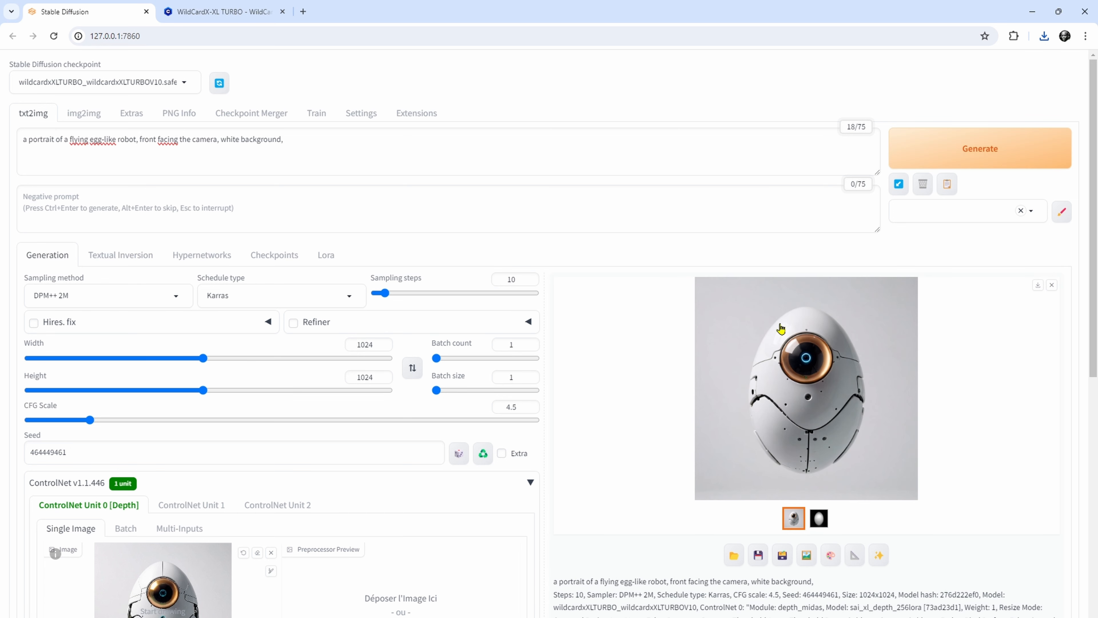
# Step: Compare the generated depth map with the generated robot image in the output gallery
pyautogui.scroll(-1, 778, 366)
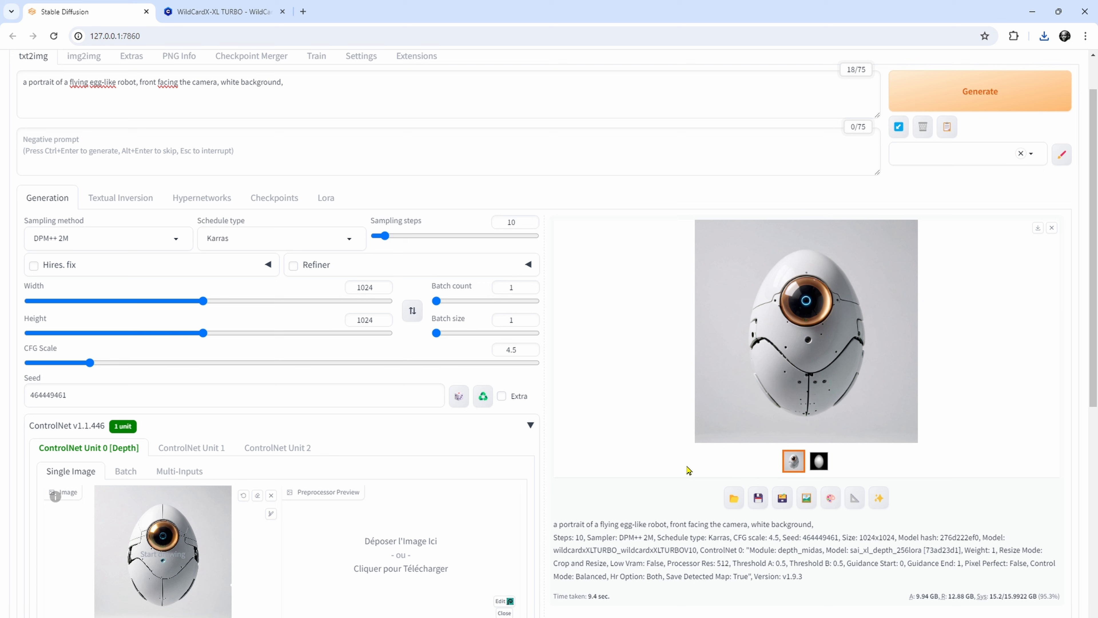
pyautogui.click(821, 465)
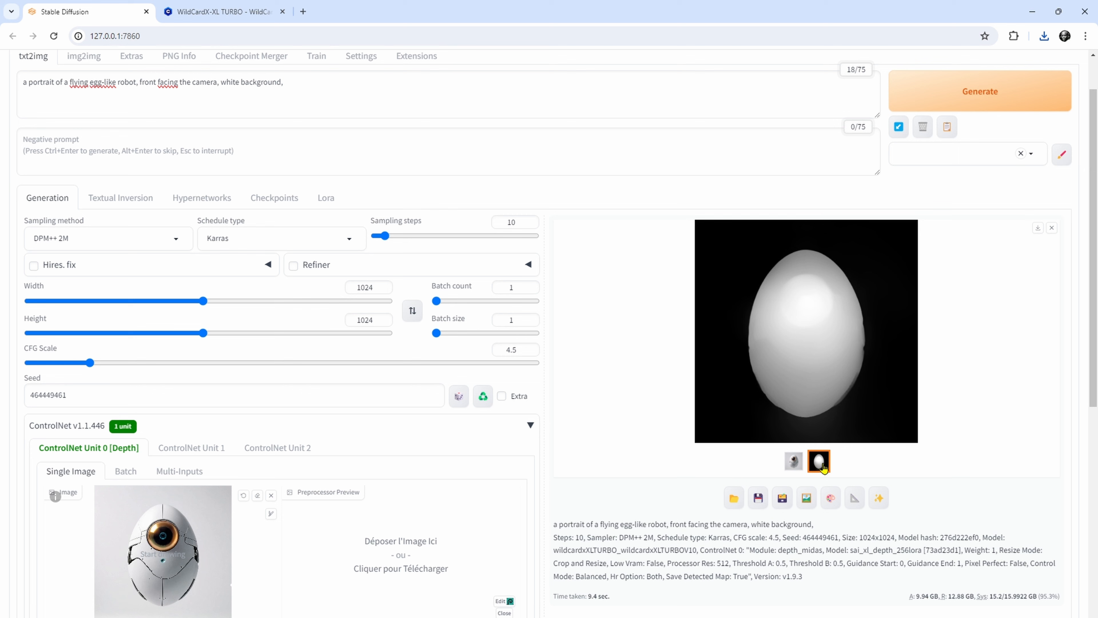
pyautogui.click(793, 462)
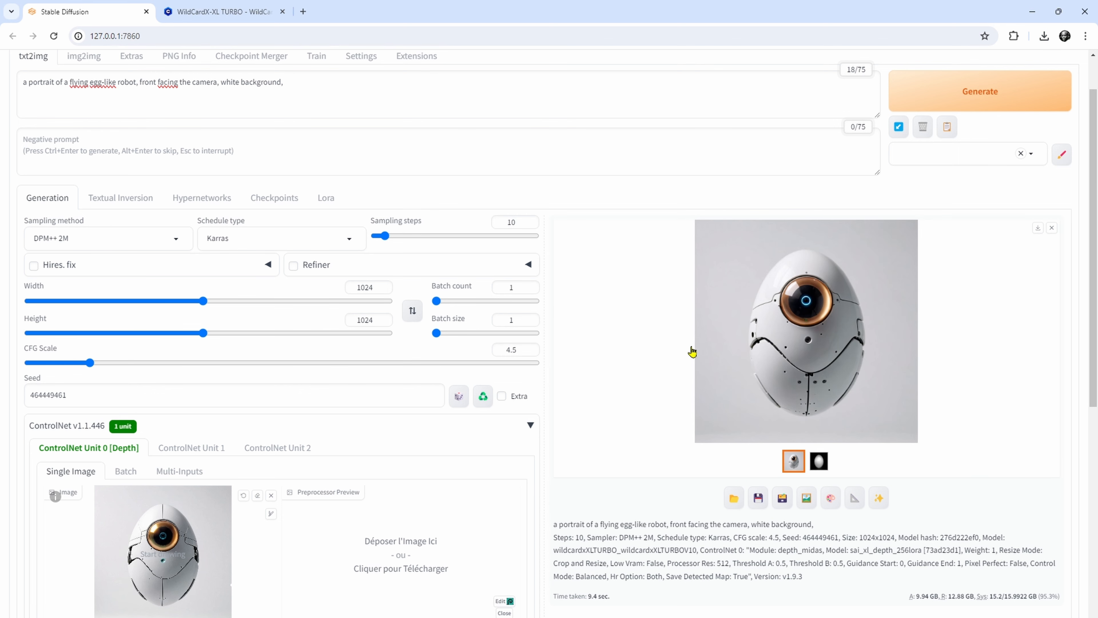
# Step: Download the generated robot image, check the download list, and select the depth map in the gallery
pyautogui.scroll(2, 741, 366)
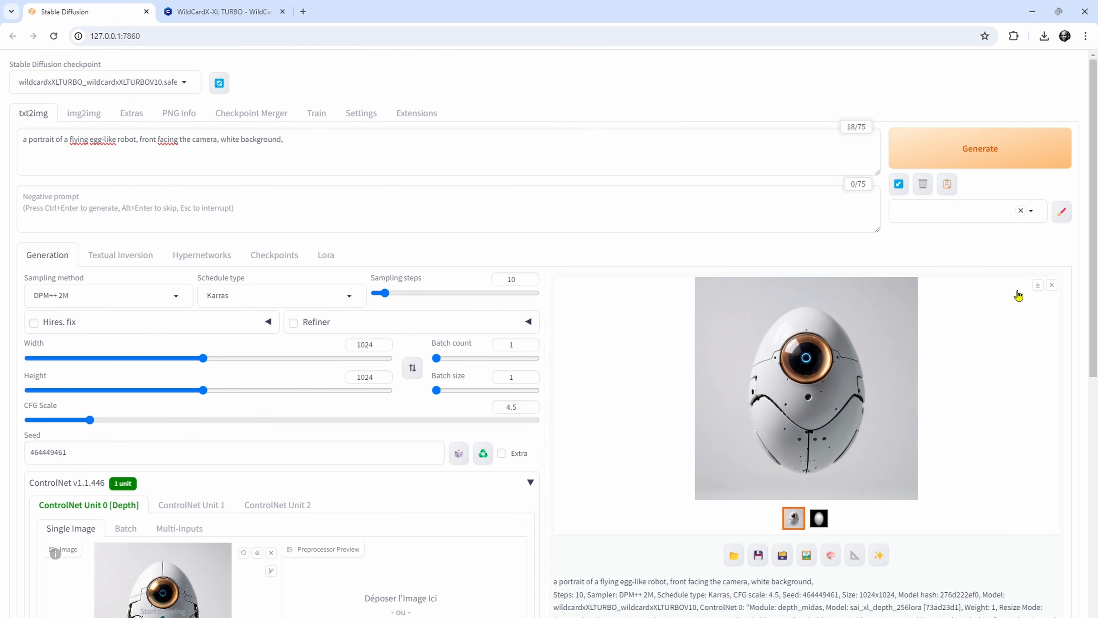
pyautogui.click(1037, 285)
pyautogui.click(1044, 36)
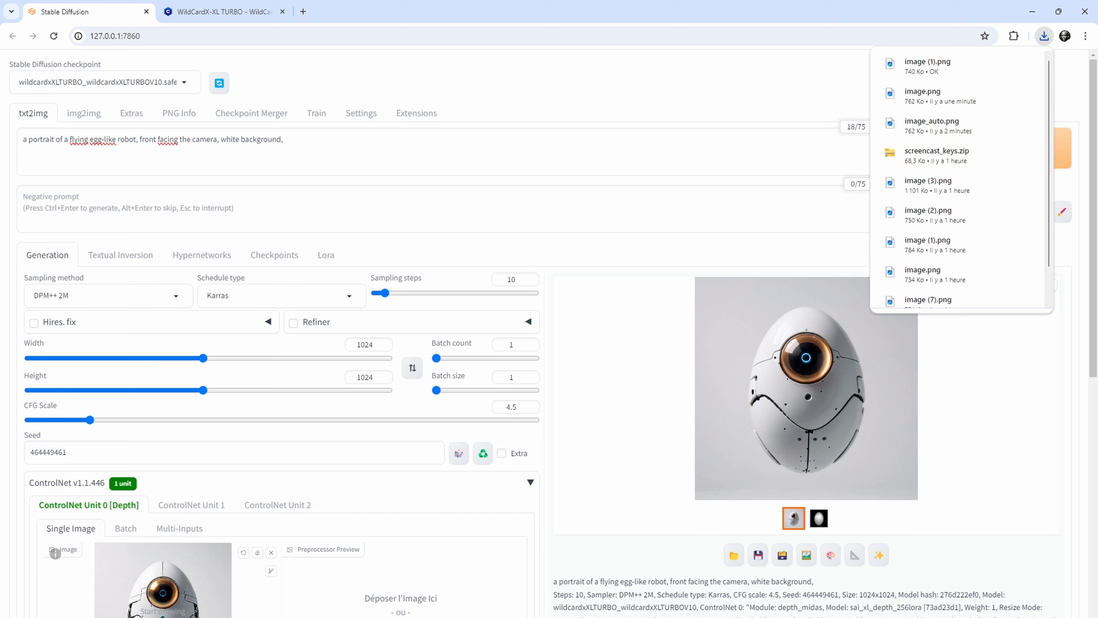
pyautogui.click(708, 78)
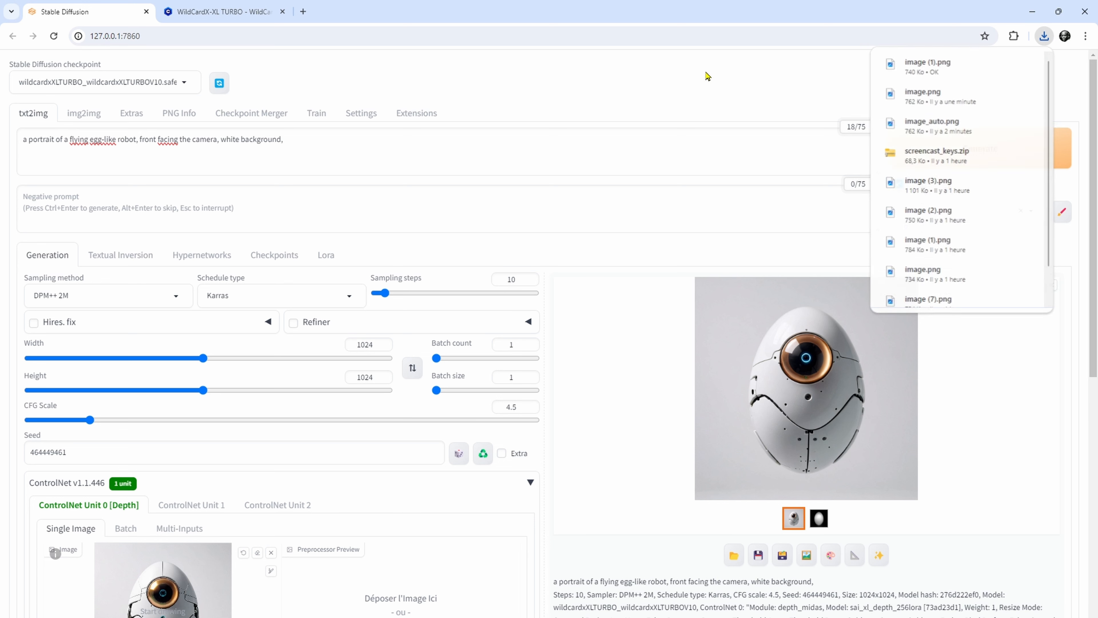
pyautogui.click(820, 521)
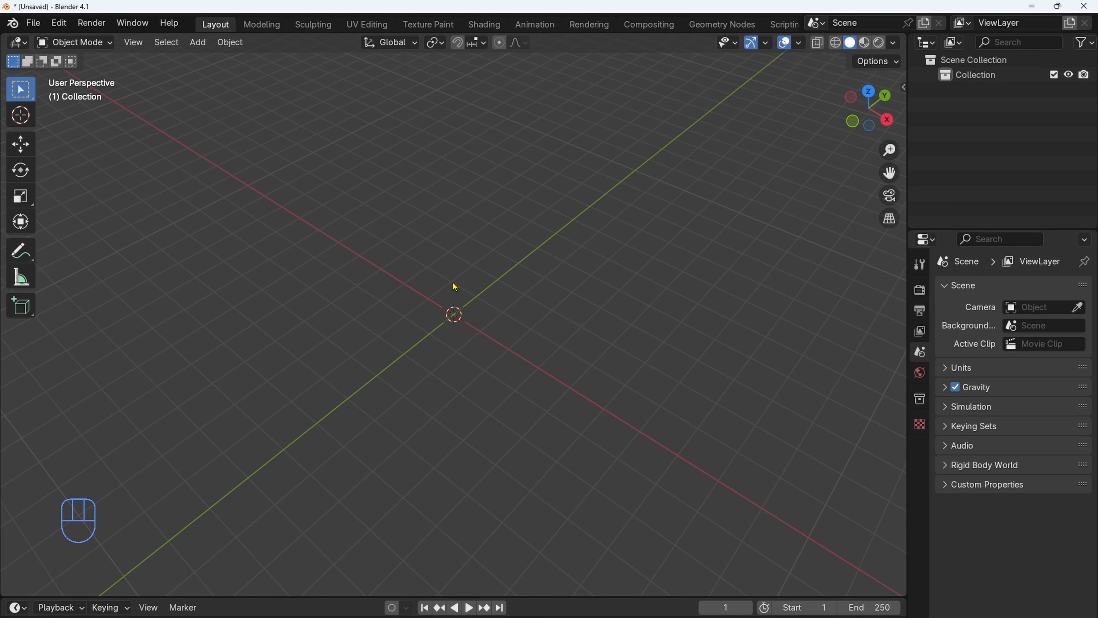
# Step: In Blender, add a mesh plane at the world origin and view it centred from the top
pyautogui.hotkey('shift', 'a')
pyautogui.moveTo(452, 282)
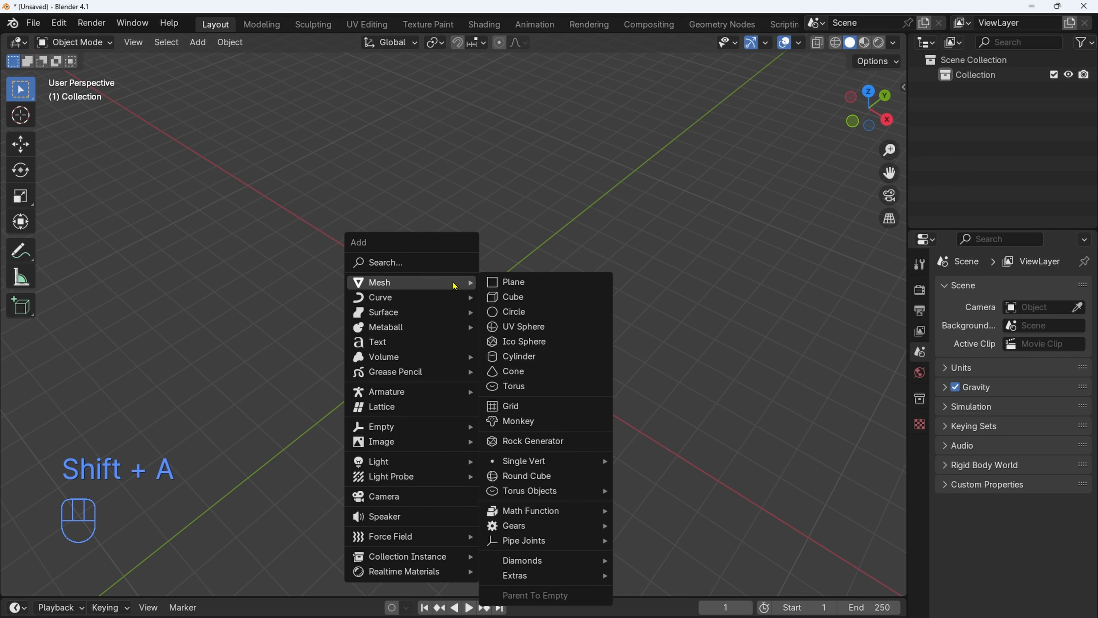
pyautogui.click(501, 280)
pyautogui.press('KP_7')
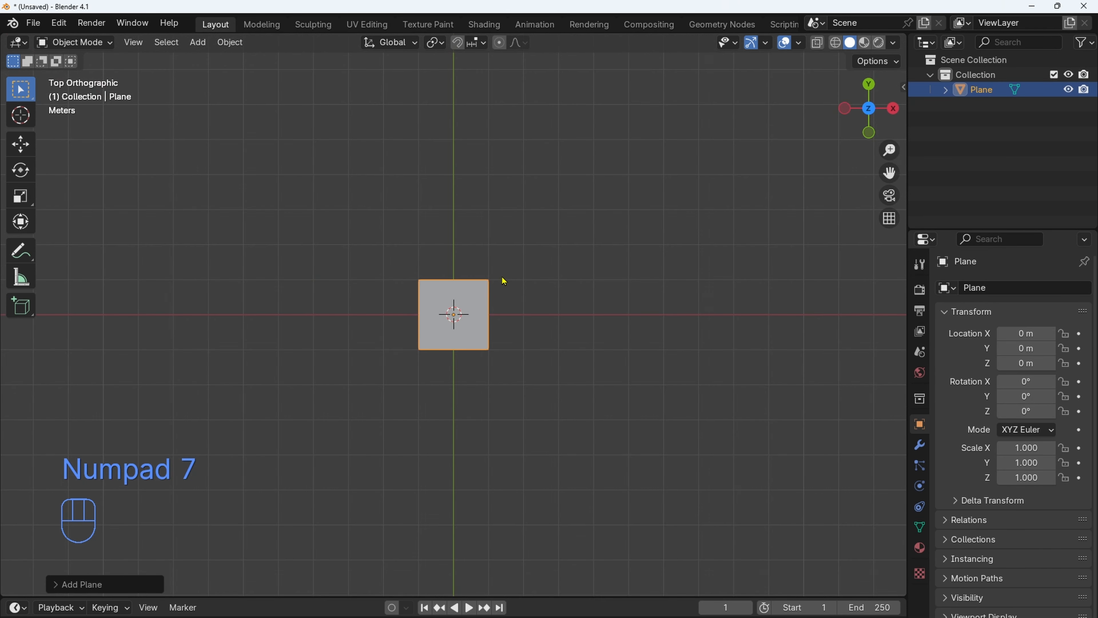
pyautogui.scroll(4, 449, 376)
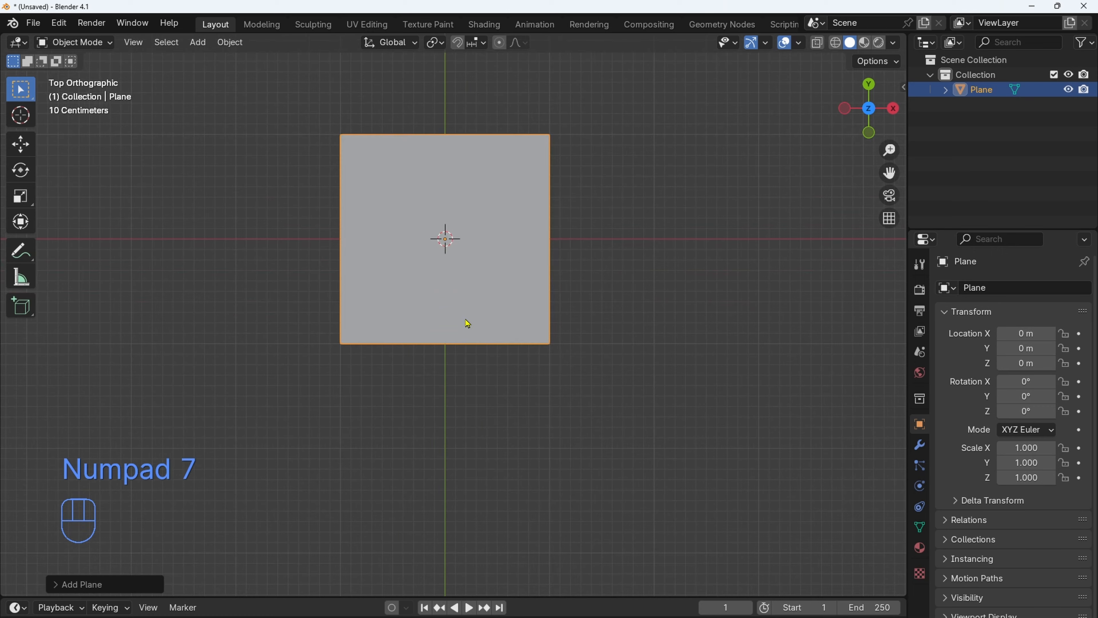
pyautogui.keyDown('shift'); pyautogui.moveTo(469, 324); pyautogui.dragTo(493, 379, button='middle'); pyautogui.keyUp('shift')
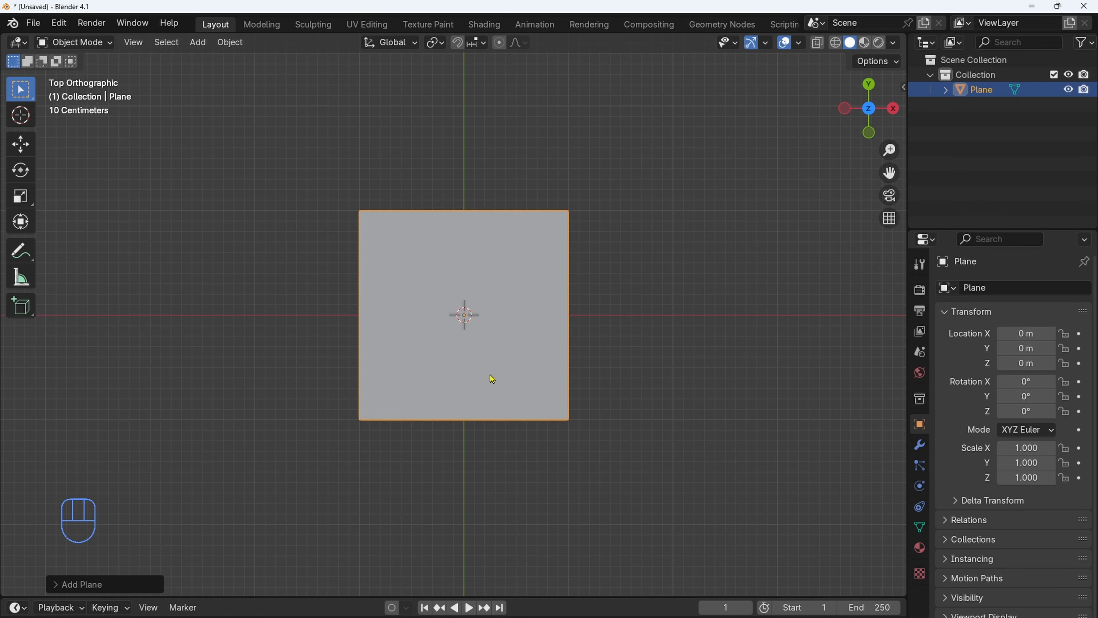
# Step: Subdivide the plane's mesh in Edit Mode with 100 cuts
pyautogui.press('Tab')
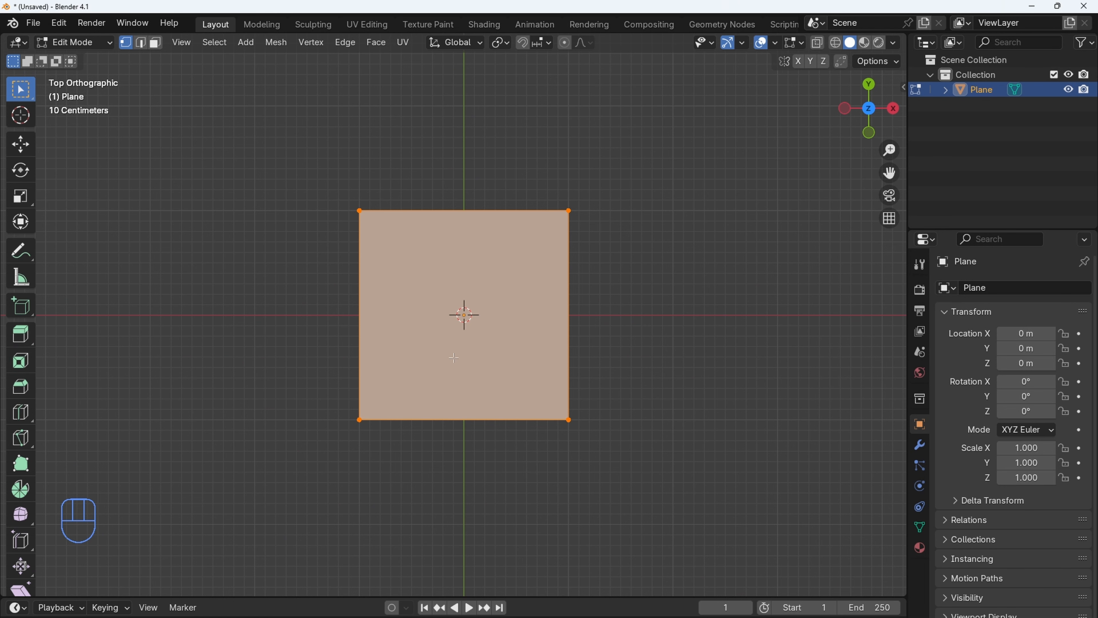
pyautogui.rightClick(492, 264)
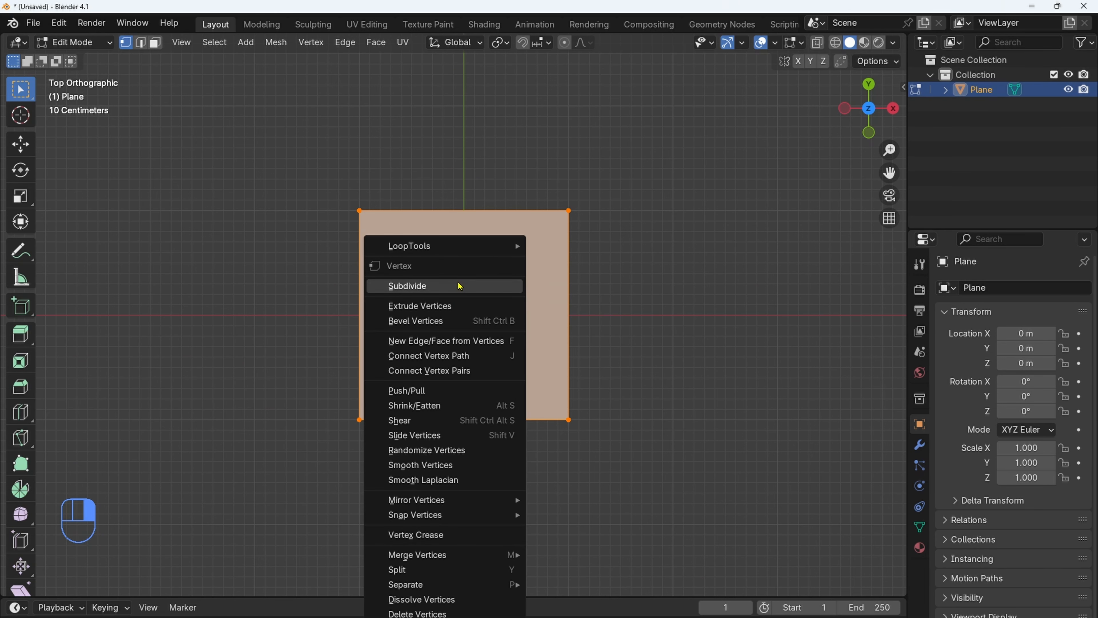
pyautogui.click(460, 286)
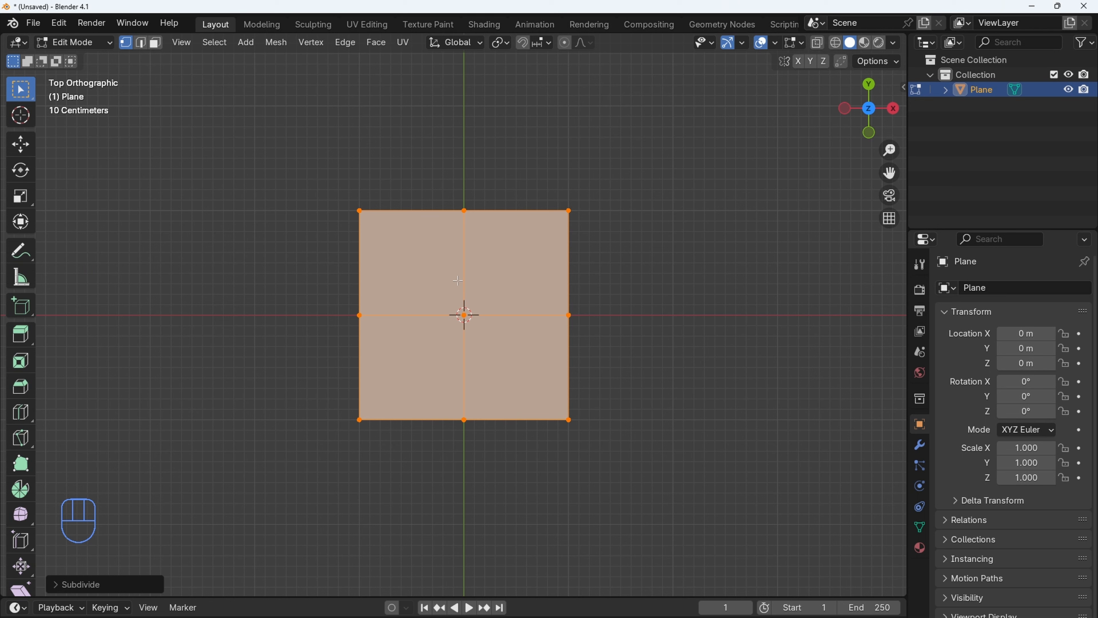
pyautogui.press('F9')
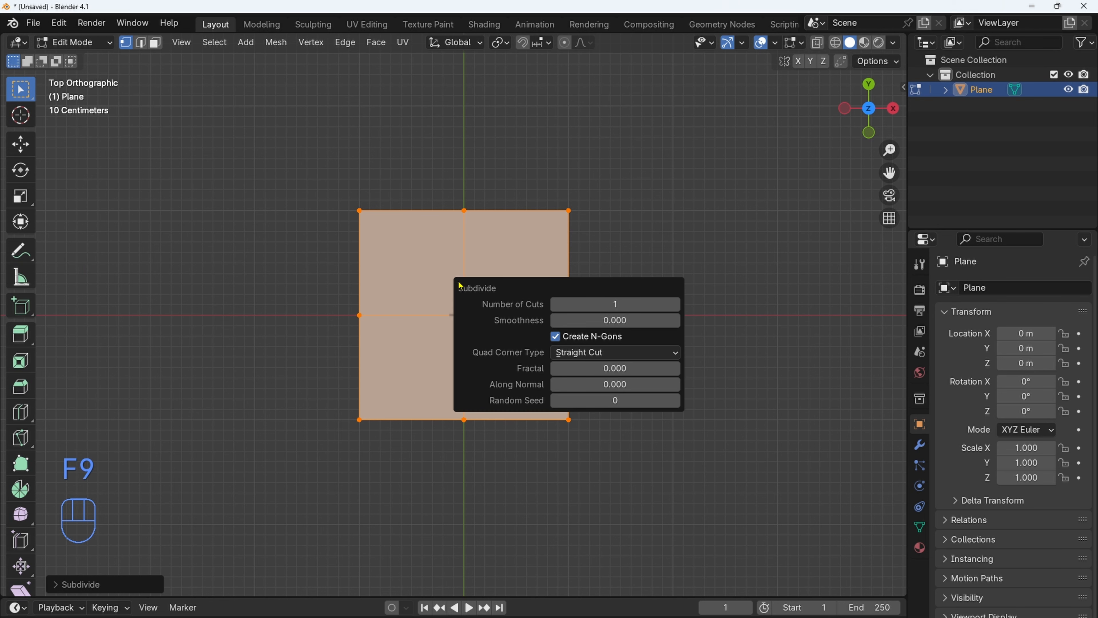
pyautogui.click(607, 302)
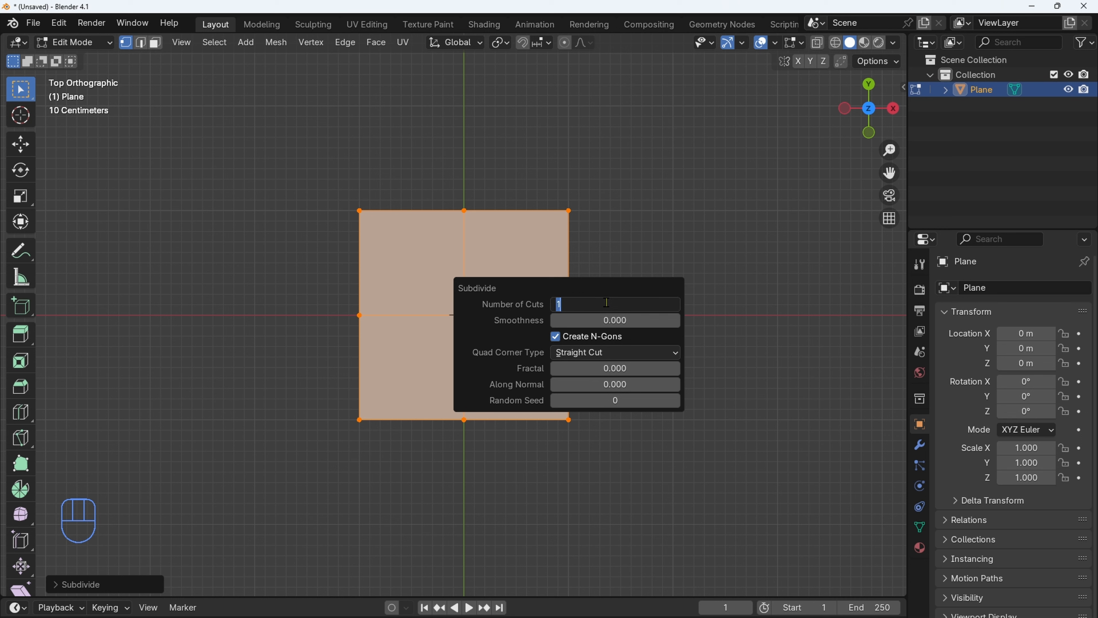
pyautogui.write('100')
pyautogui.press('Return')
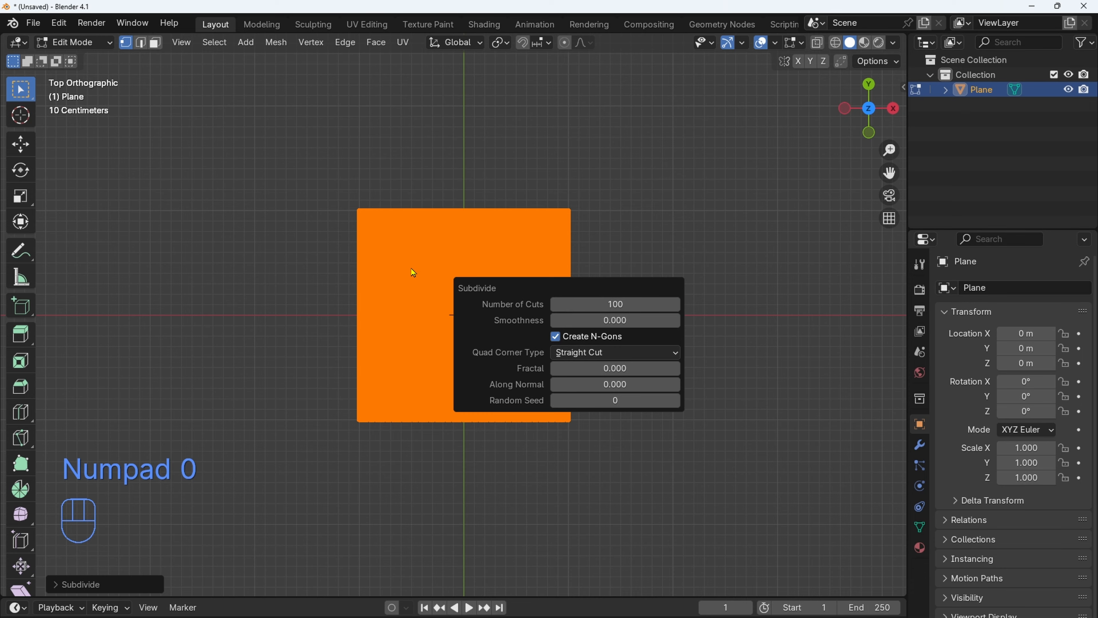
# Step: Subdivide the whole plane mesh a second time and return to Object Mode with a perspective view
pyautogui.scroll(8, 458, 312)
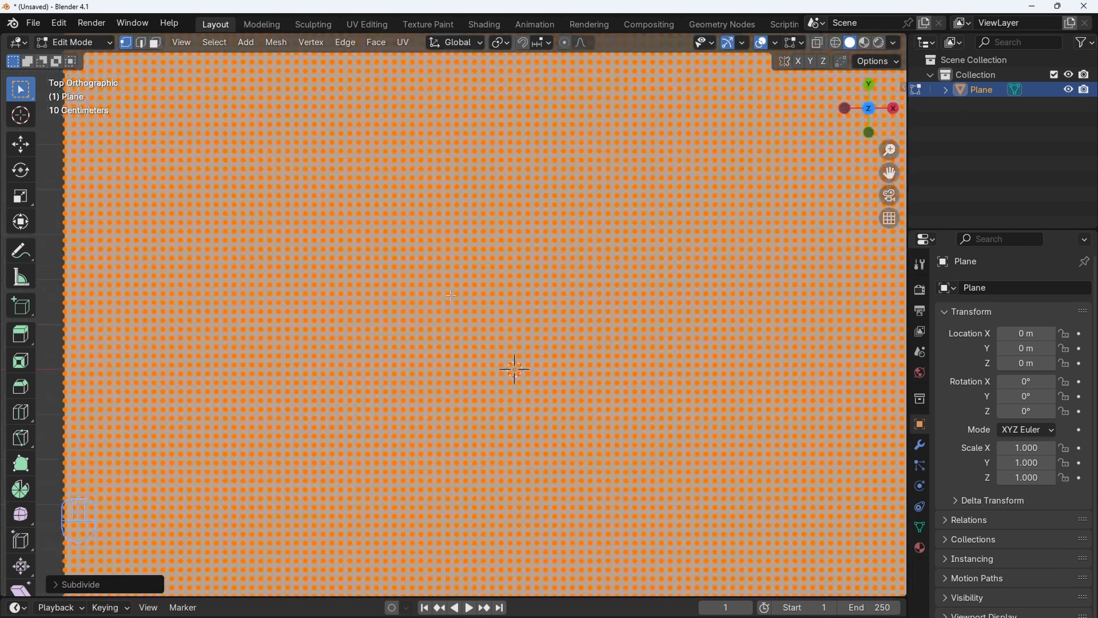
pyautogui.scroll(-3, 454, 288)
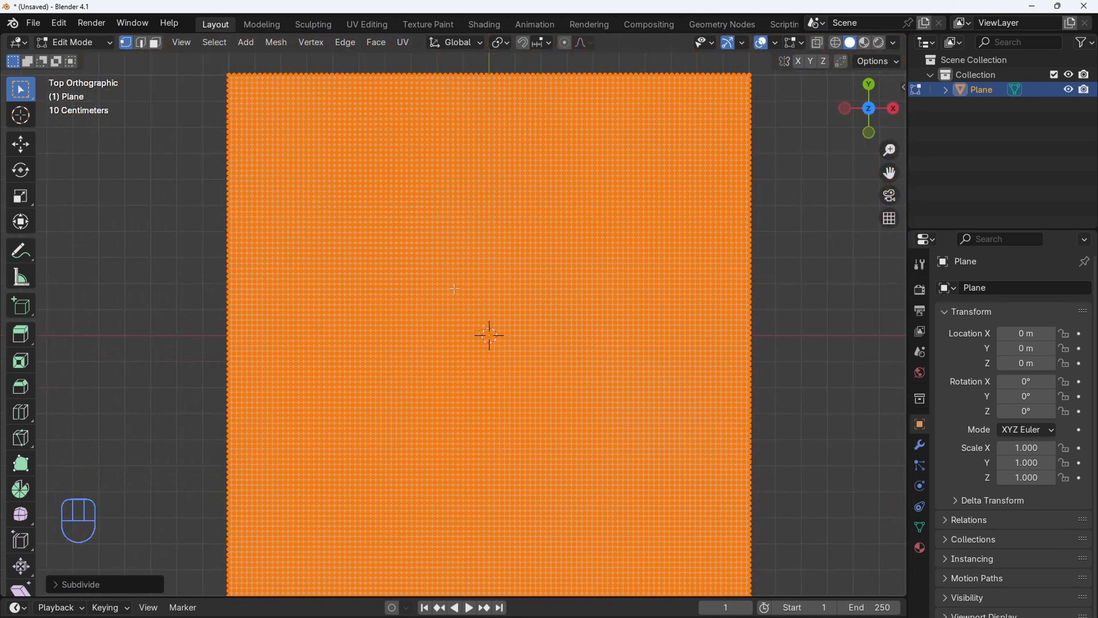
pyautogui.rightClick(456, 294)
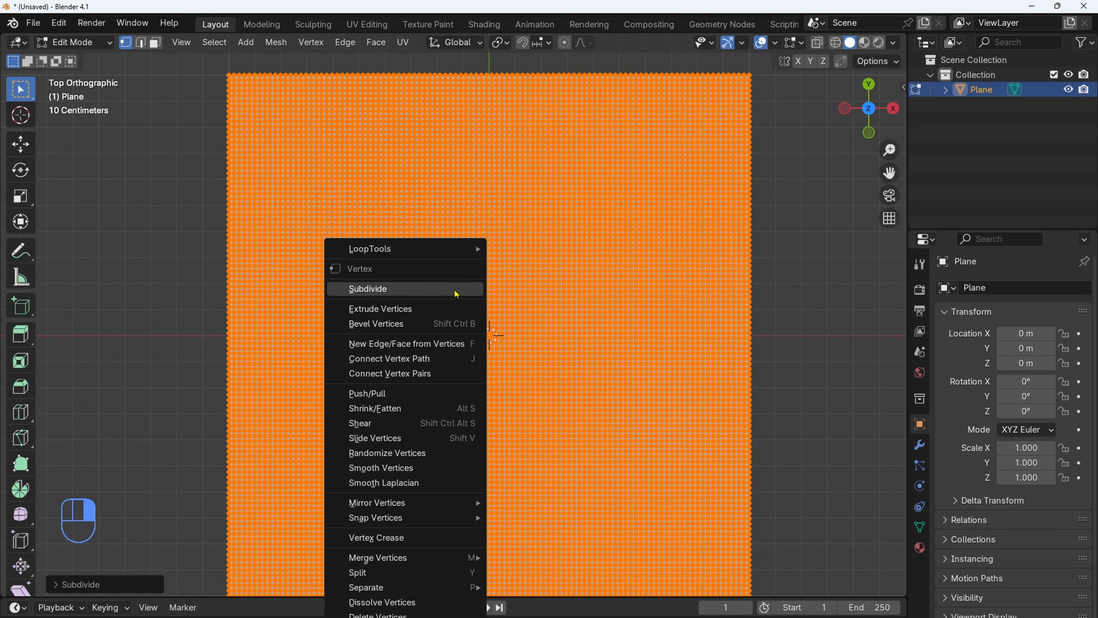
pyautogui.click(455, 291)
pyautogui.moveTo(454, 288); pyautogui.dragTo(448, 375, button='middle')
pyautogui.scroll(6, 449, 372)
pyautogui.scroll(-4, 451, 364)
pyautogui.scroll(-2, 451, 364)
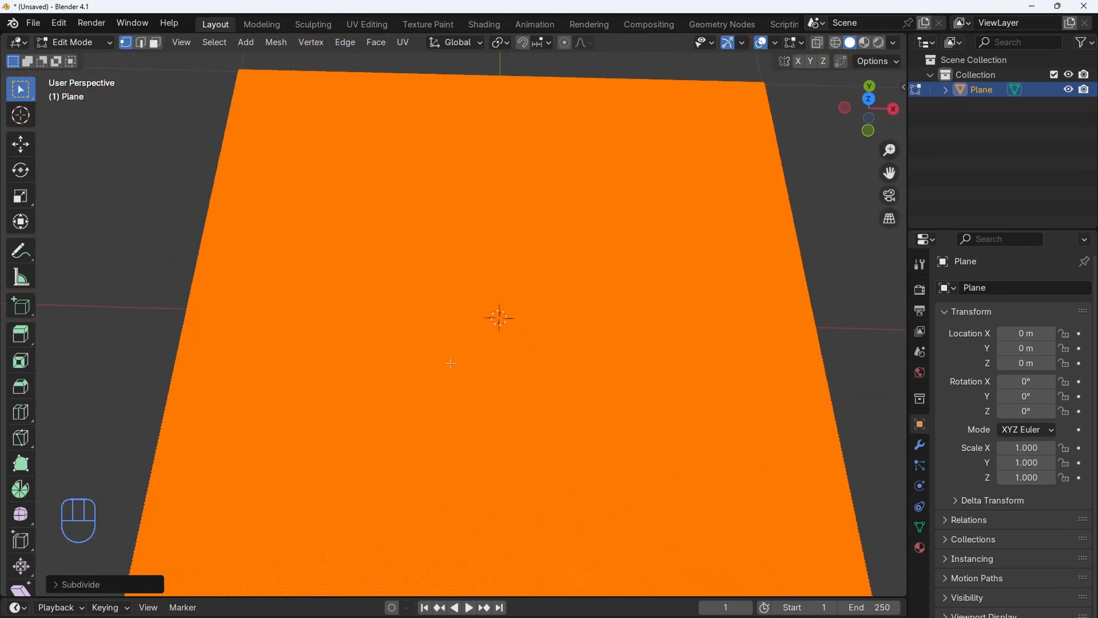
pyautogui.press('KP_7')
pyautogui.scroll(-4, 458, 363)
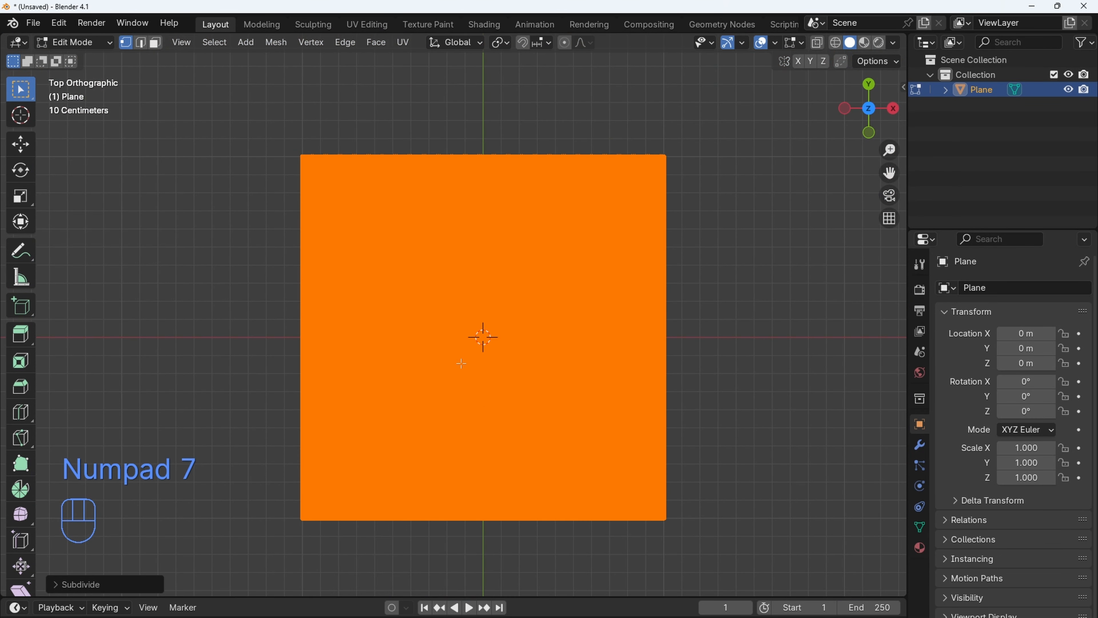
pyautogui.press('Tab')
pyautogui.moveTo(487, 421); pyautogui.dragTo(460, 342, button='middle')
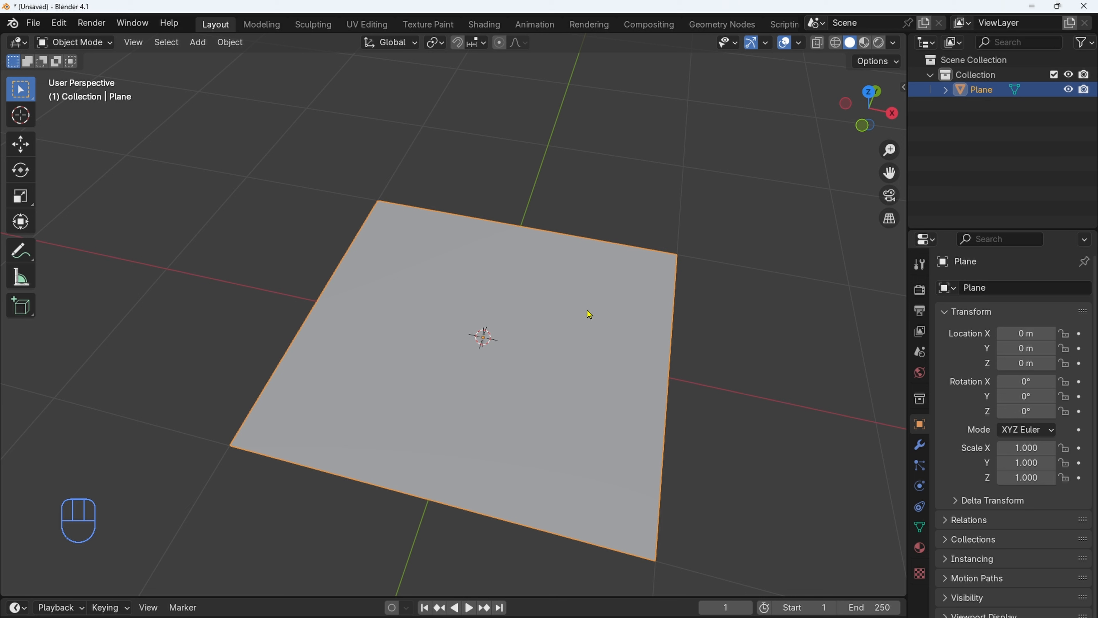
# Step: Add a Displace modifier to the plane and create a new texture for it
pyautogui.click(919, 445)
pyautogui.moveTo(905, 443); pyautogui.dragTo(889, 443)
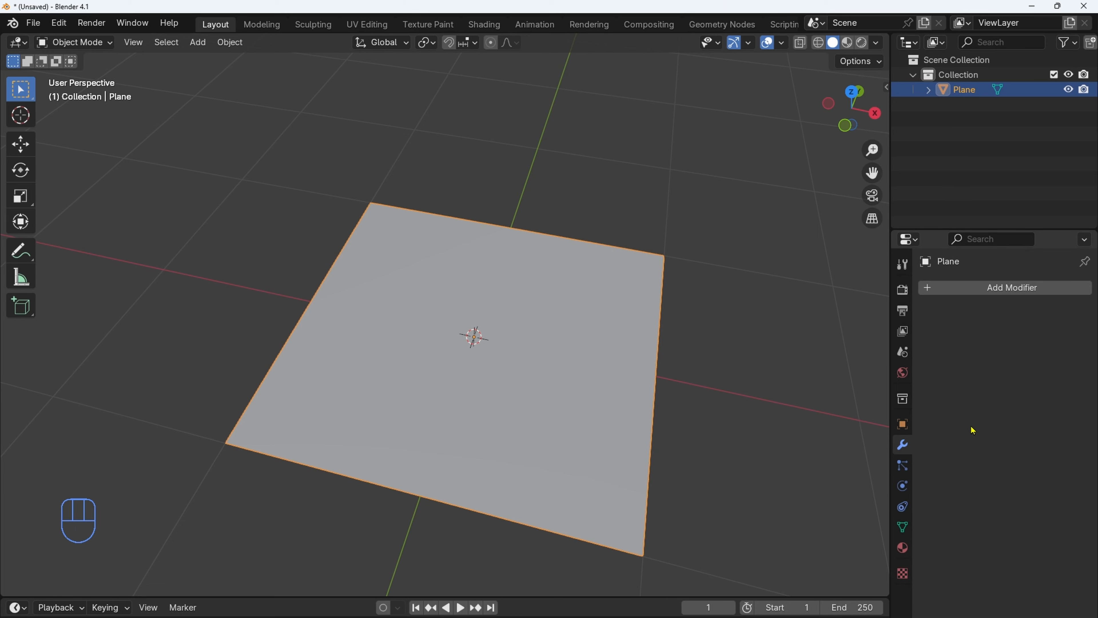
pyautogui.hotkey('shift', 'a')
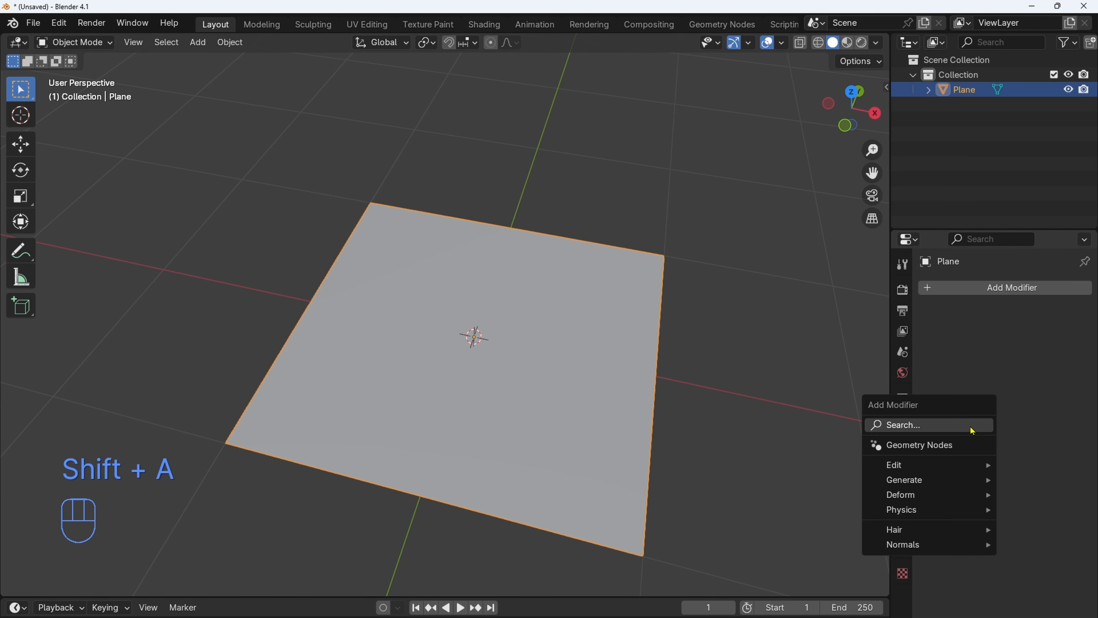
pyautogui.write('dis')
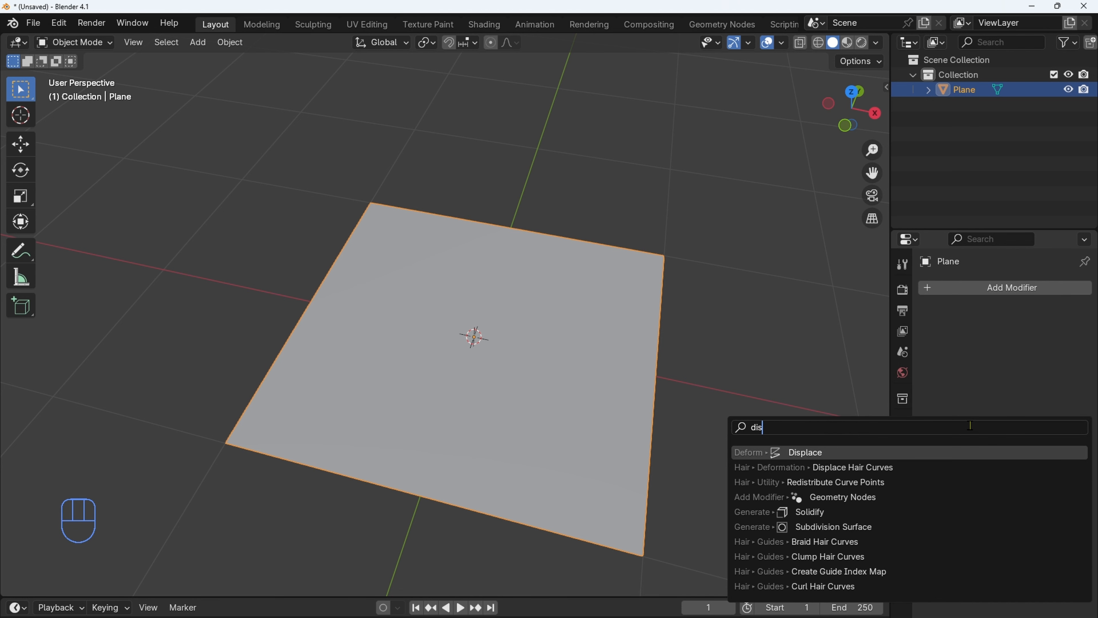
pyautogui.press('Return')
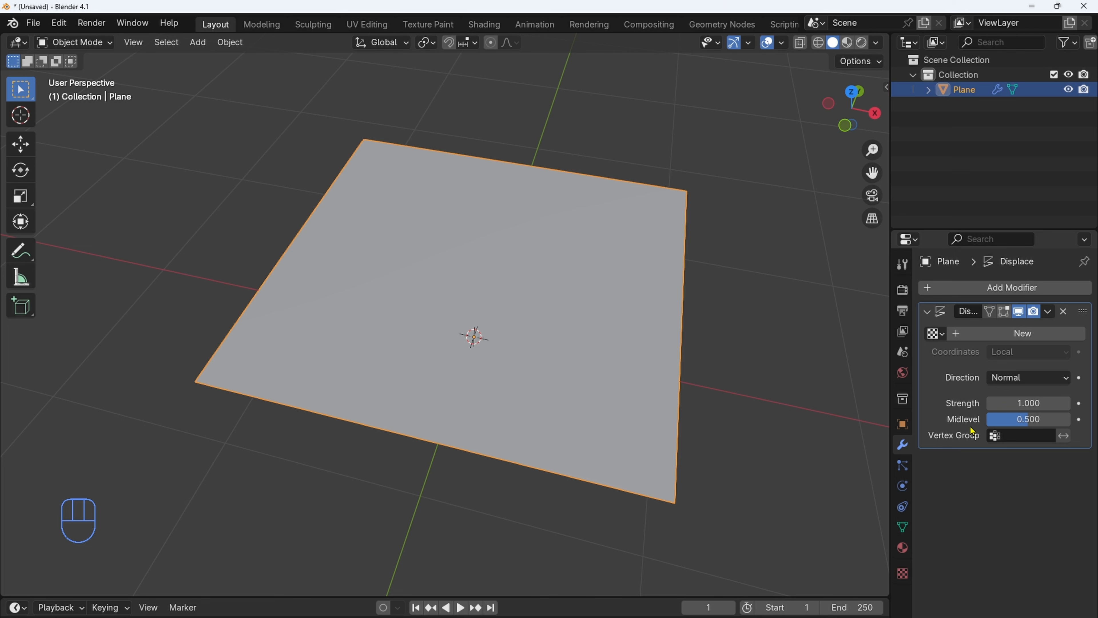
pyautogui.click(1020, 334)
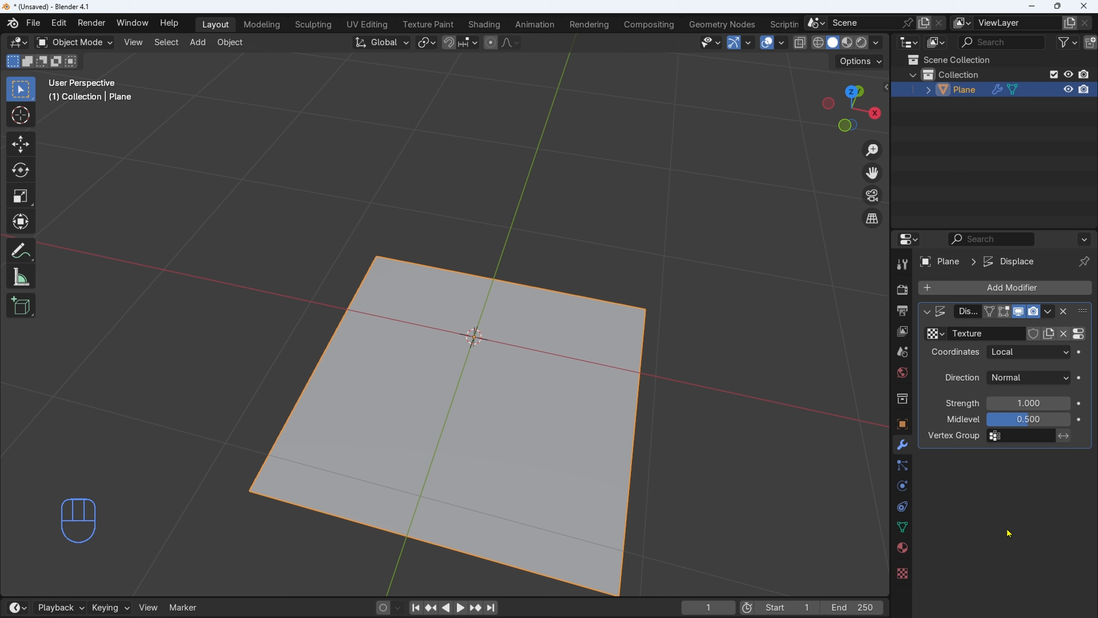
# Step: Load depth.png from the desktop's _VD-BlenderIA folder as the Displace texture's image and widen the properties editor
pyautogui.click(902, 573)
pyautogui.click(1050, 542)
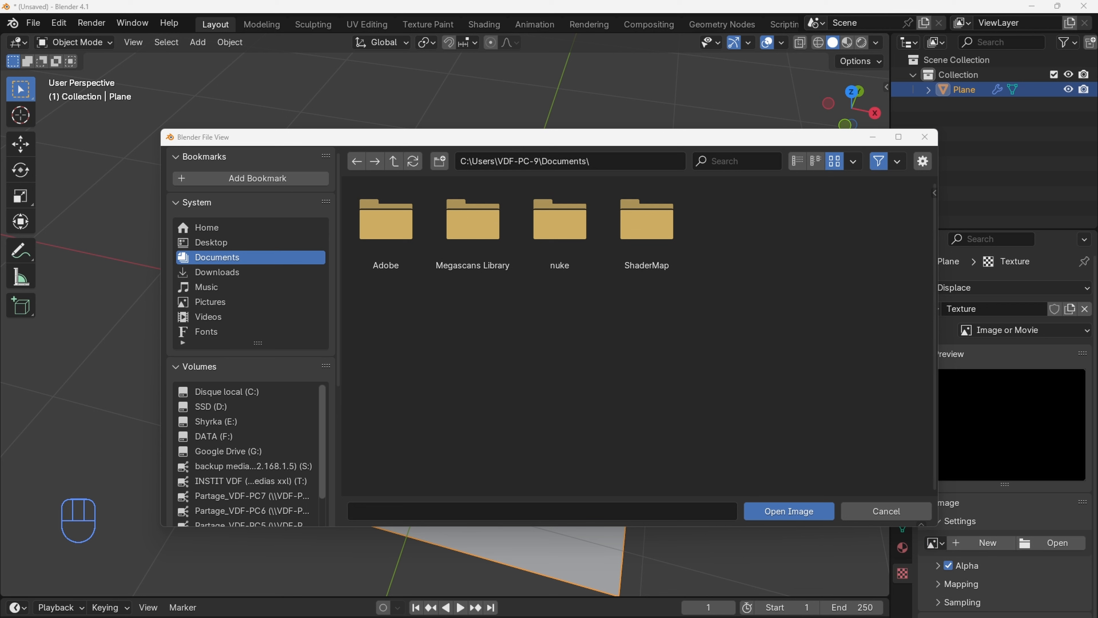
pyautogui.click(510, 160)
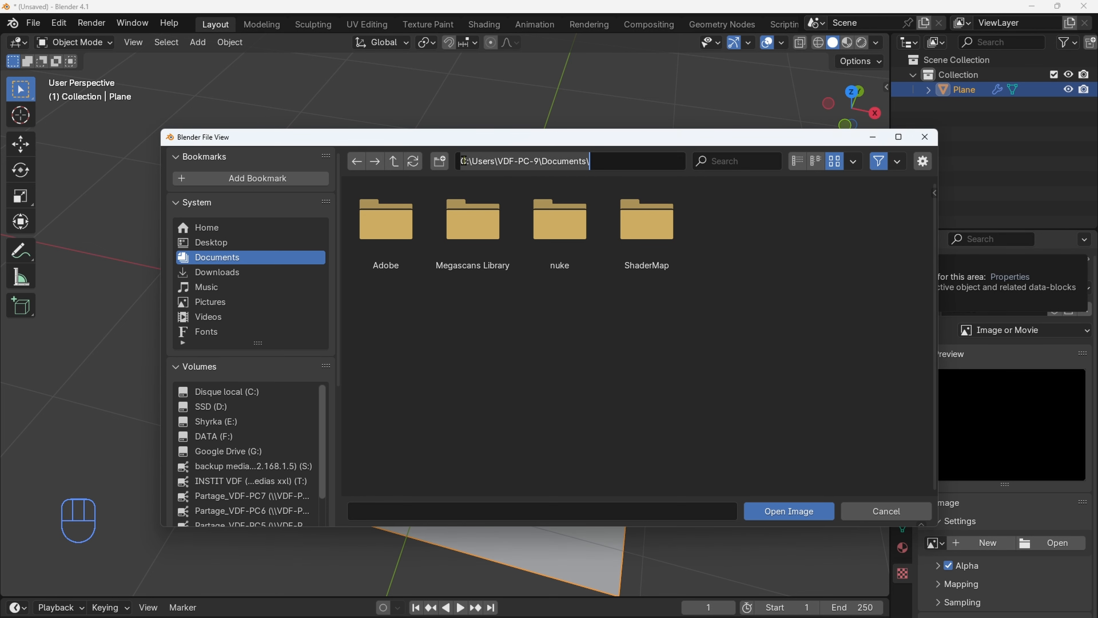
pyautogui.write('C:\\Users\\VDF-PC-9\\Desktop\\_VD-BlenderIA')
pyautogui.press('Return')
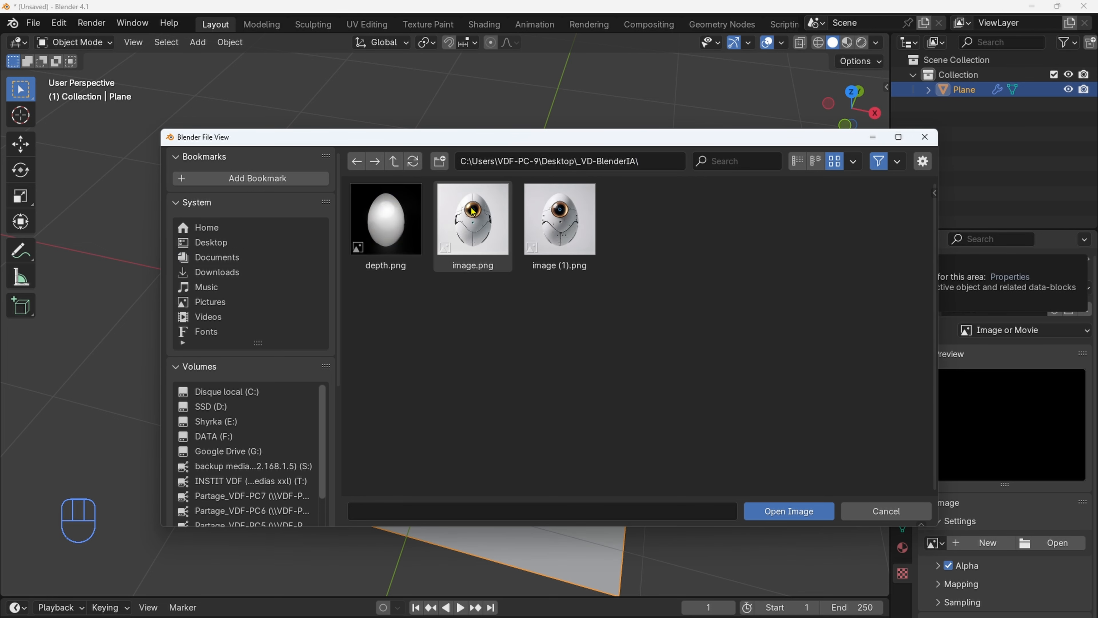
pyautogui.click(359, 231)
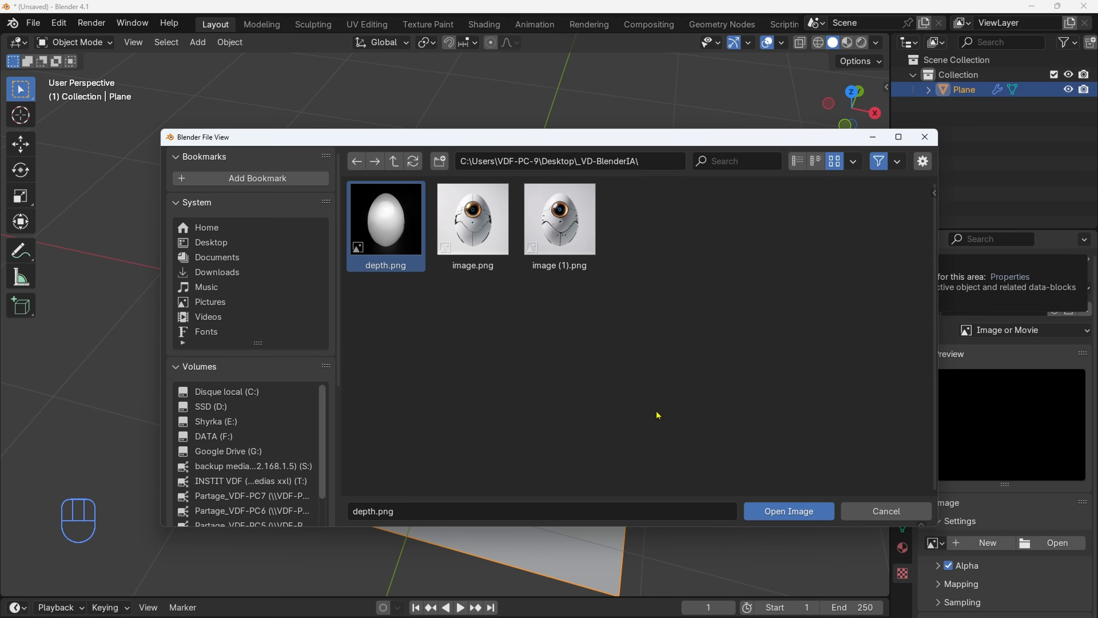
pyautogui.click(785, 512)
pyautogui.moveTo(496, 379); pyautogui.dragTo(464, 350, button='middle')
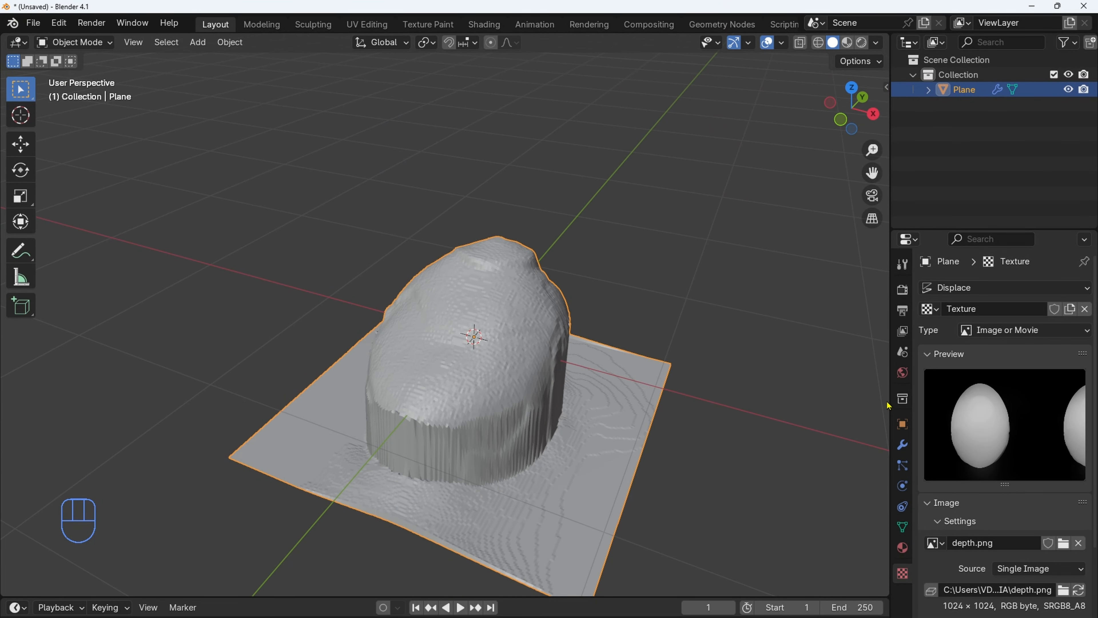
pyautogui.moveTo(886, 398); pyautogui.dragTo(840, 398)
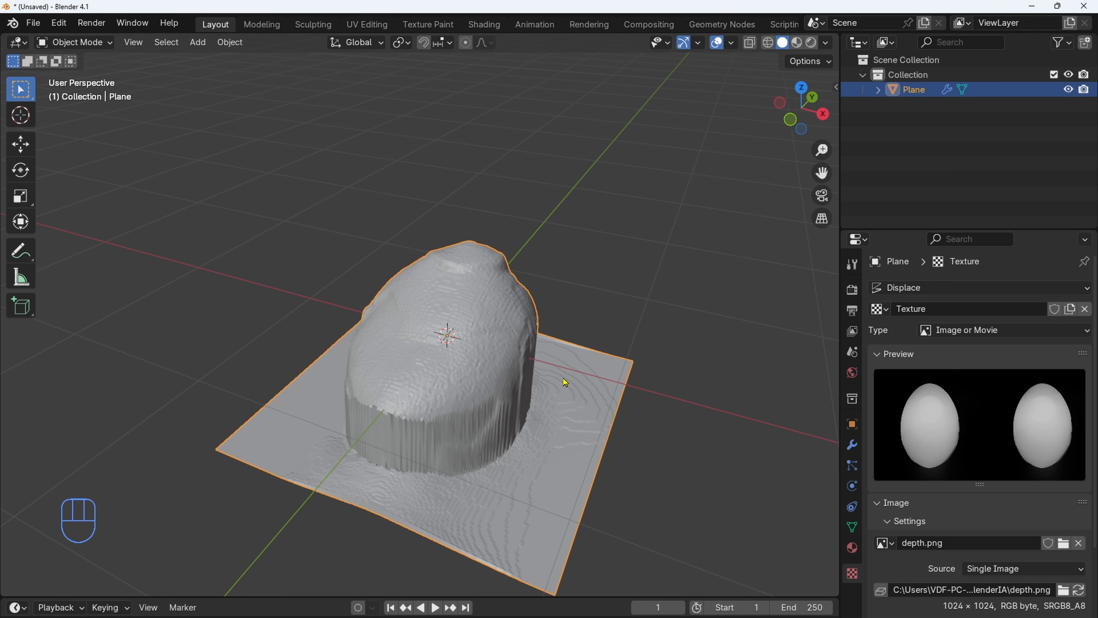
pyautogui.scroll(-5, 886, 543)
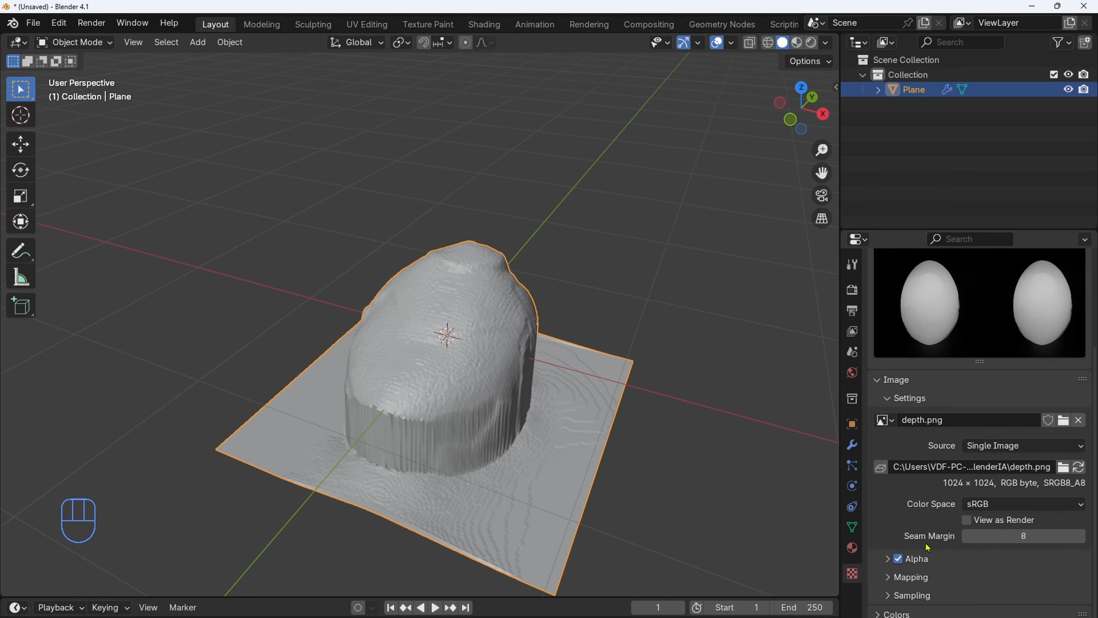
# Step: Set the Displace modifier's strength on the plane to 0.3
pyautogui.moveTo(717, 344); pyautogui.dragTo(424, 403, button='middle')
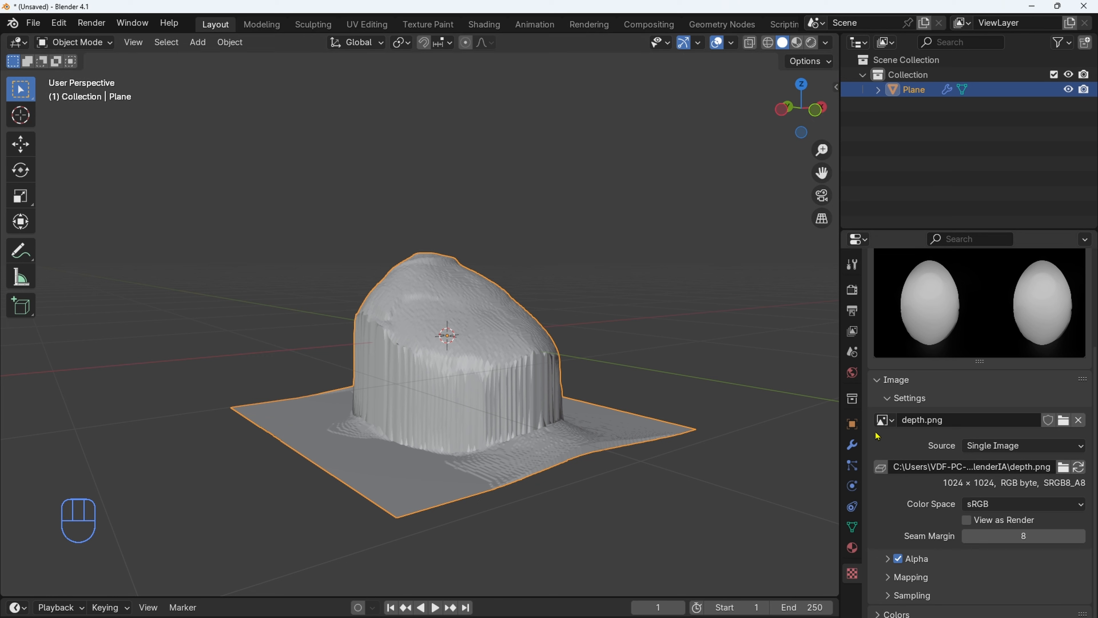
pyautogui.click(852, 445)
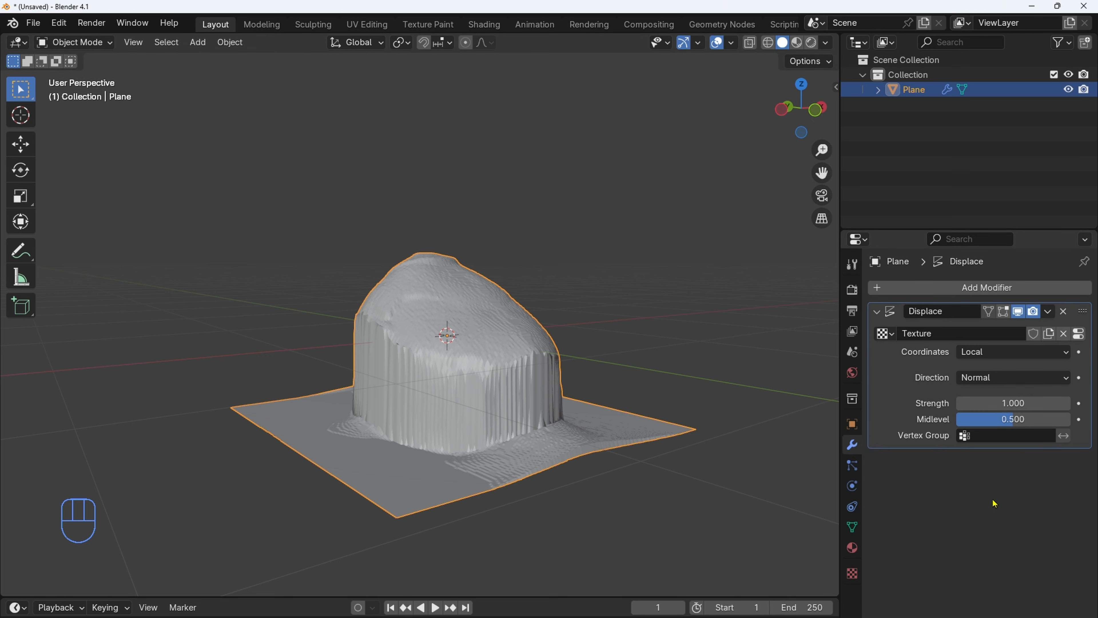
pyautogui.click(994, 402)
pyautogui.write('0.3')
pyautogui.press('Return')
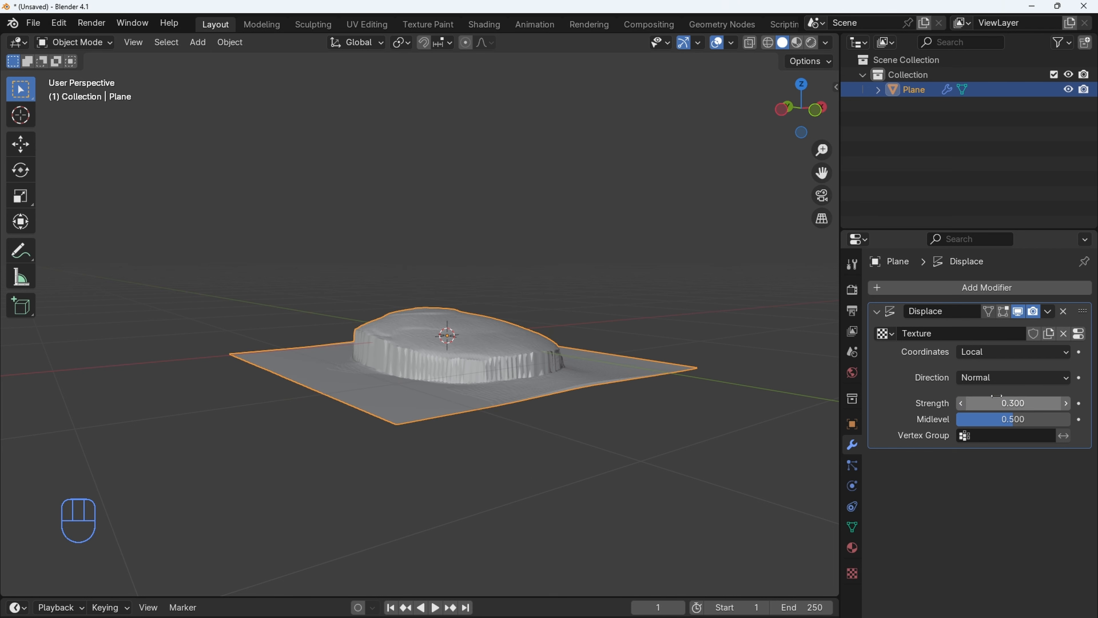
# Step: Apply Shade Smooth to the displaced plane
pyautogui.moveTo(556, 350); pyautogui.dragTo(474, 425, button='middle')
pyautogui.scroll(4, 472, 418)
pyautogui.scroll(-3, 471, 418)
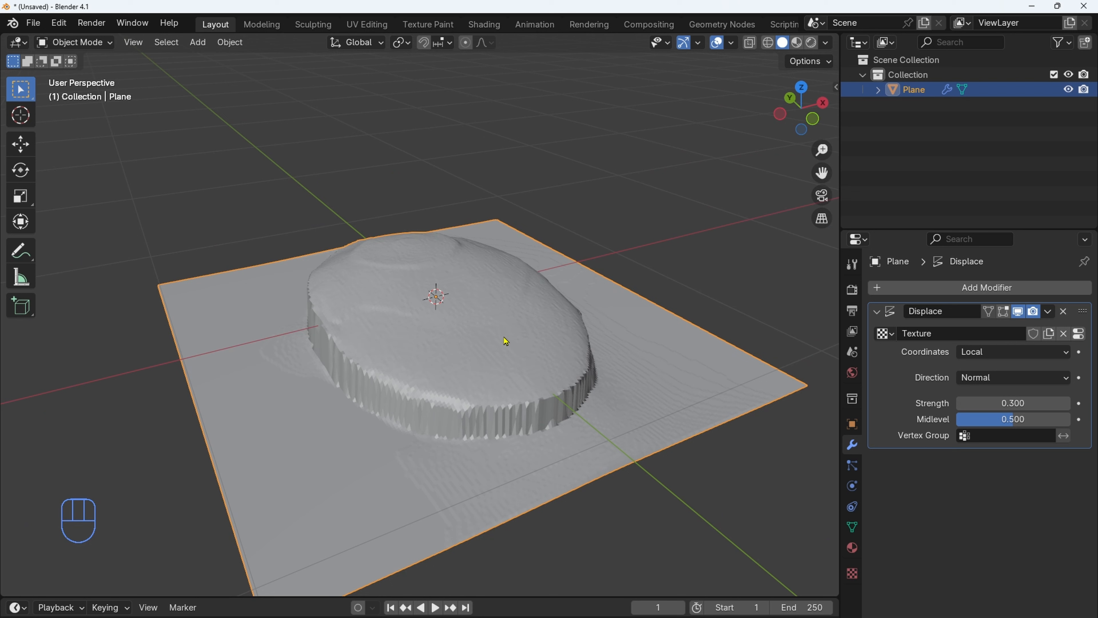
pyautogui.rightClick(483, 337)
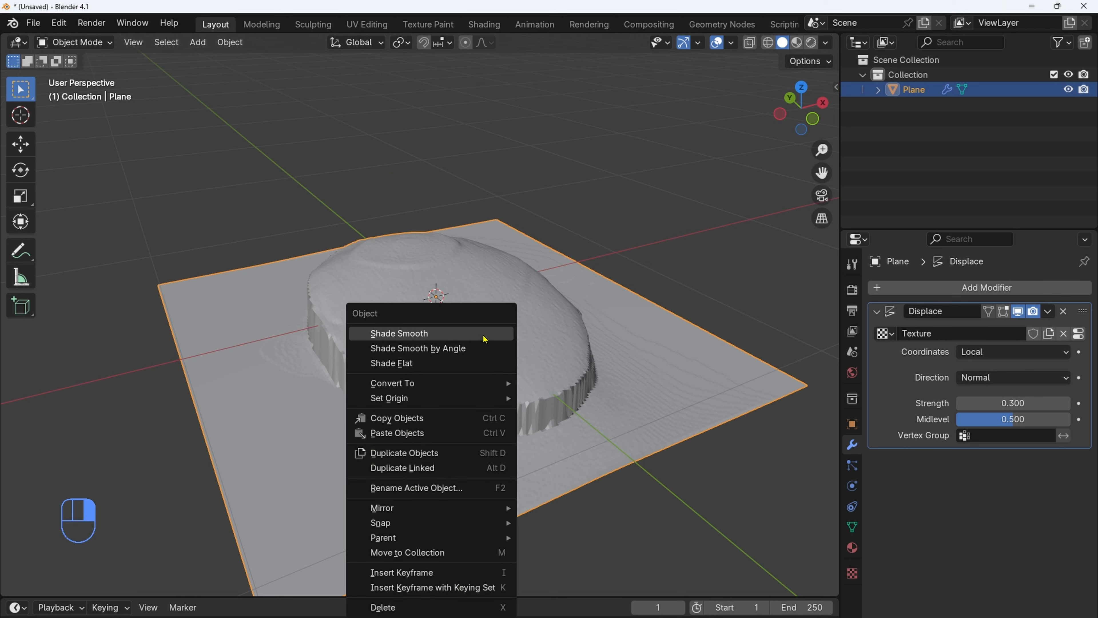
pyautogui.click(485, 334)
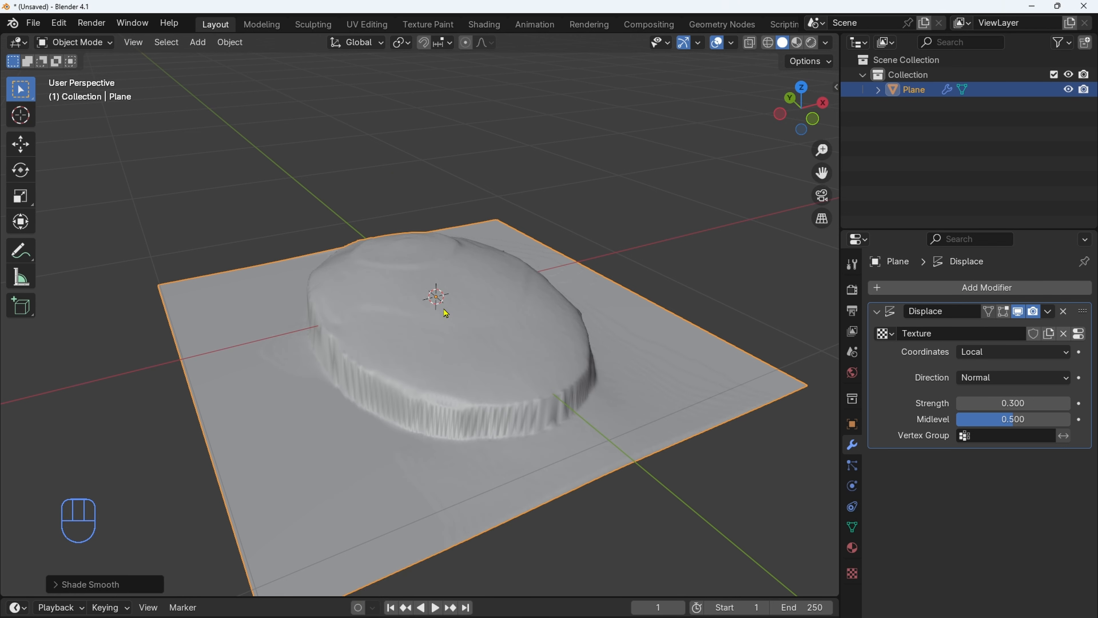
pyautogui.moveTo(462, 330); pyautogui.dragTo(447, 351, button='middle')
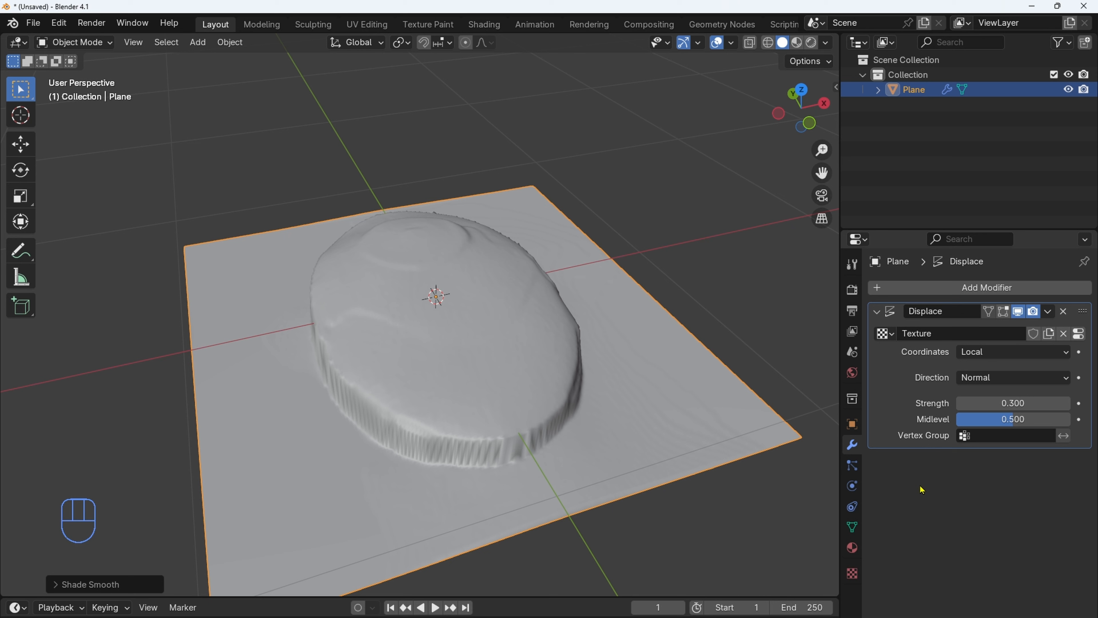
# Step: Add a Subdivision Surface modifier with a render level of 1 and compare the plane with its viewport display off and on
pyautogui.hotkey('shift', 'a')
pyautogui.write('su')
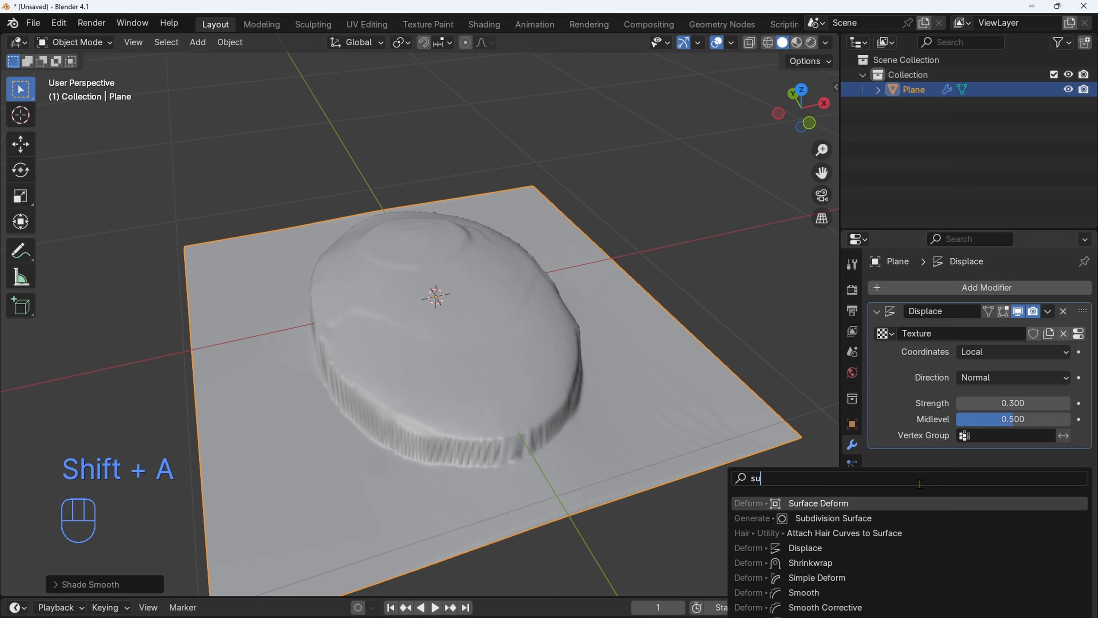
pyautogui.click(864, 522)
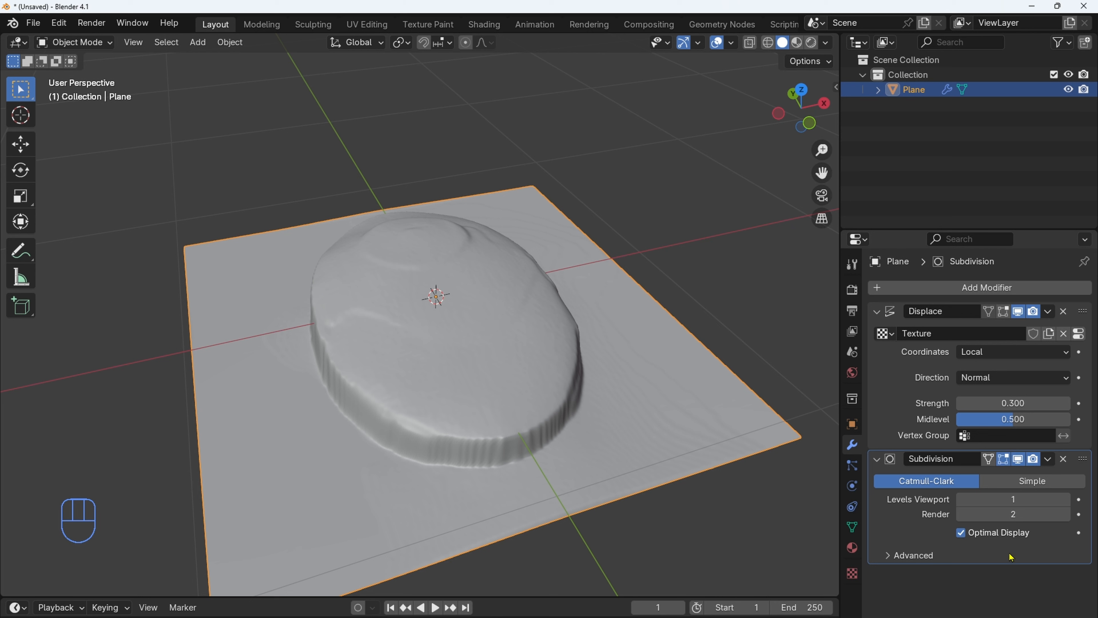
pyautogui.click(961, 515)
pyautogui.click(1019, 461)
pyautogui.click(1018, 460)
pyautogui.click(1018, 461)
pyautogui.click(1018, 461)
# Step: Switch to the Shading workspace and create a new material named robot for the plane
pyautogui.click(484, 24)
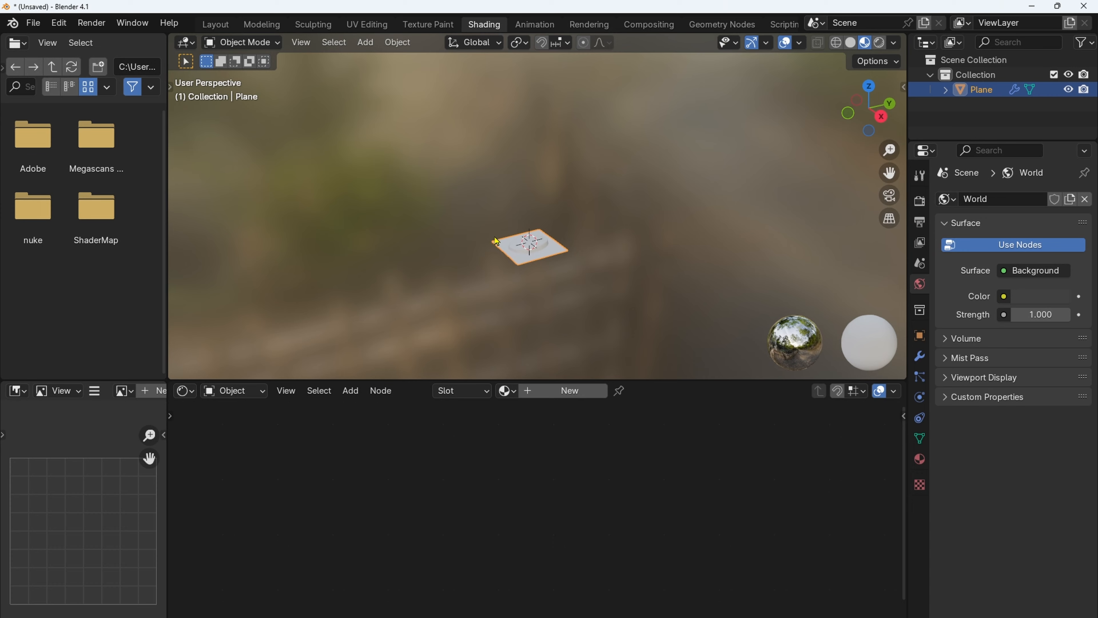
pyautogui.scroll(5, 495, 242)
pyautogui.moveTo(502, 260); pyautogui.dragTo(558, 312, button='middle')
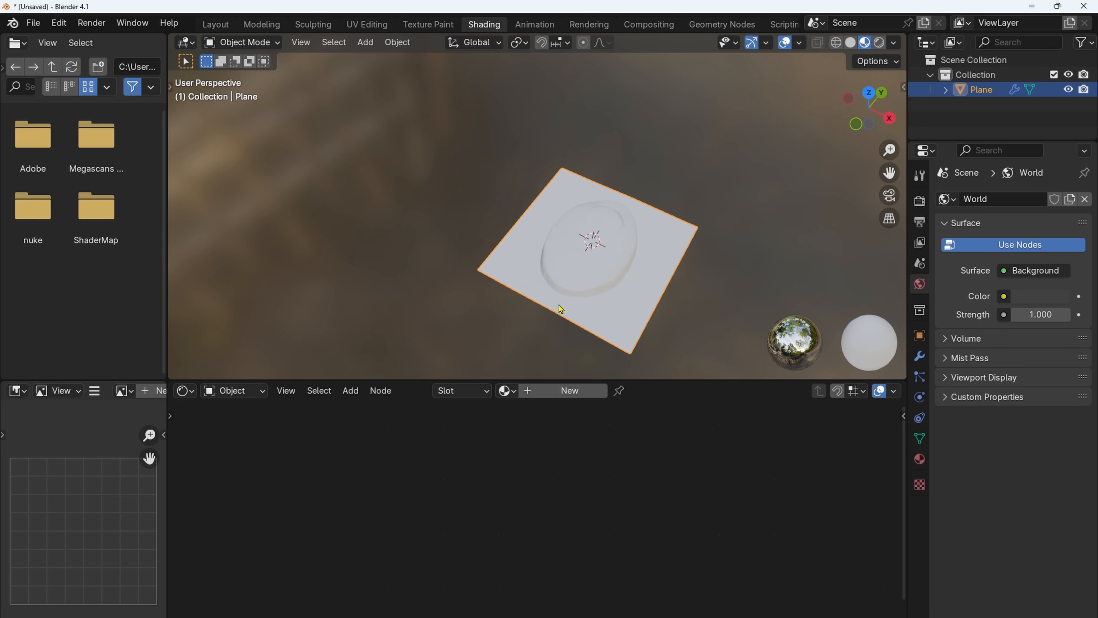
pyautogui.click(554, 391)
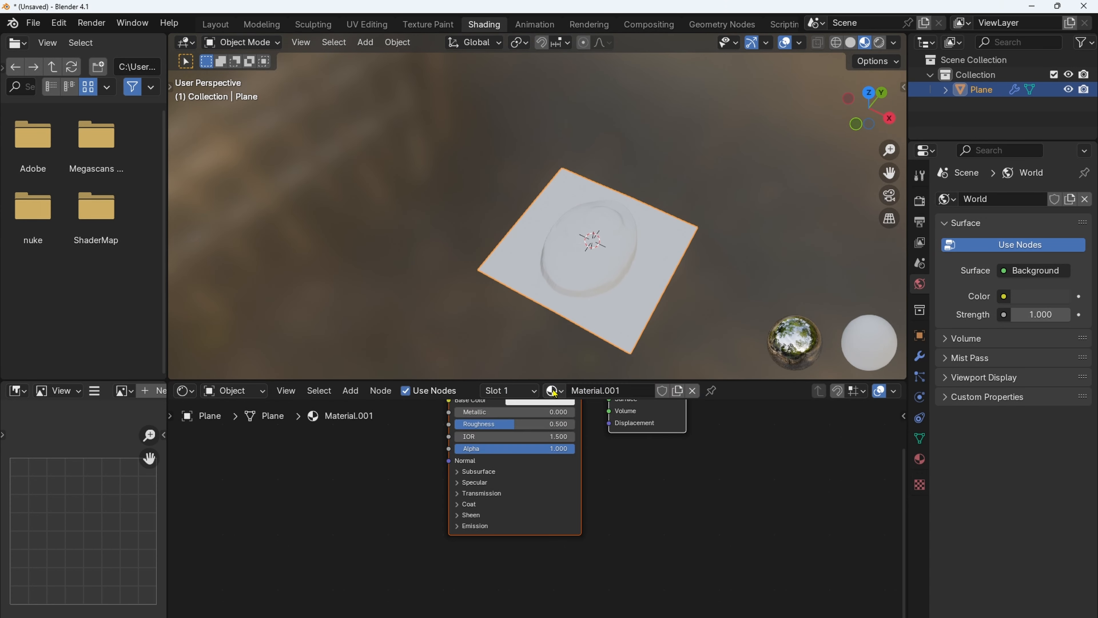
pyautogui.click(601, 391)
pyautogui.write('robot')
pyautogui.press('Return')
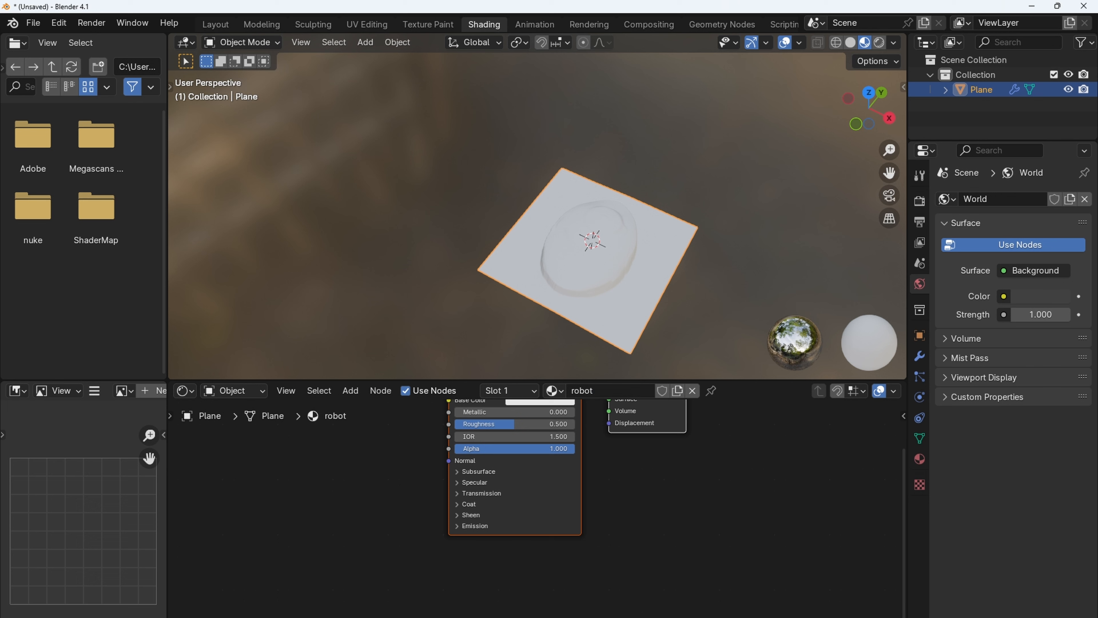
# Step: Add image (1).png as an image texture node beside the Principled BSDF and connect its Color output to Base Color
pyautogui.moveTo(301, 487); pyautogui.dragTo(303, 472)
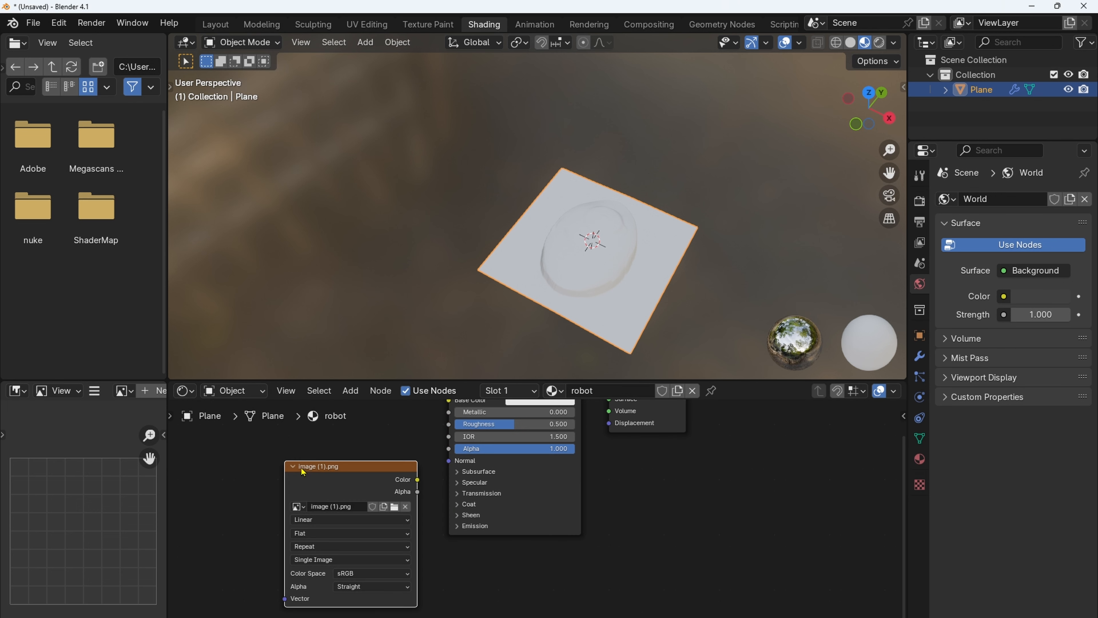
pyautogui.moveTo(611, 488); pyautogui.dragTo(652, 515, button='middle')
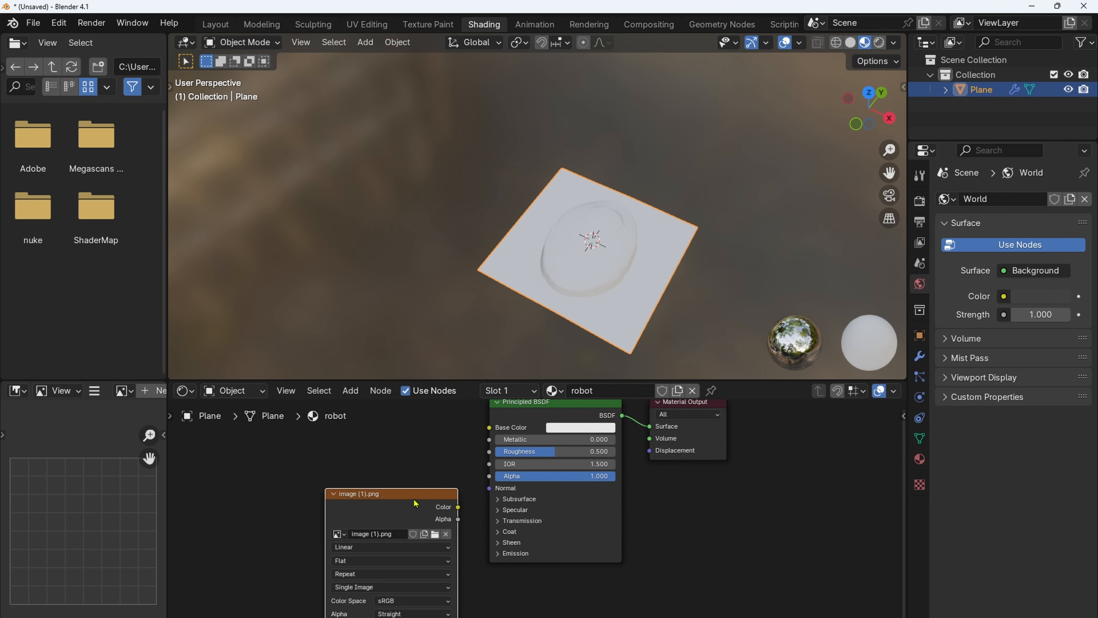
pyautogui.moveTo(405, 491); pyautogui.dragTo(382, 460)
pyautogui.moveTo(460, 507); pyautogui.dragTo(475, 525, button='middle')
pyautogui.moveTo(407, 476); pyautogui.dragTo(385, 459)
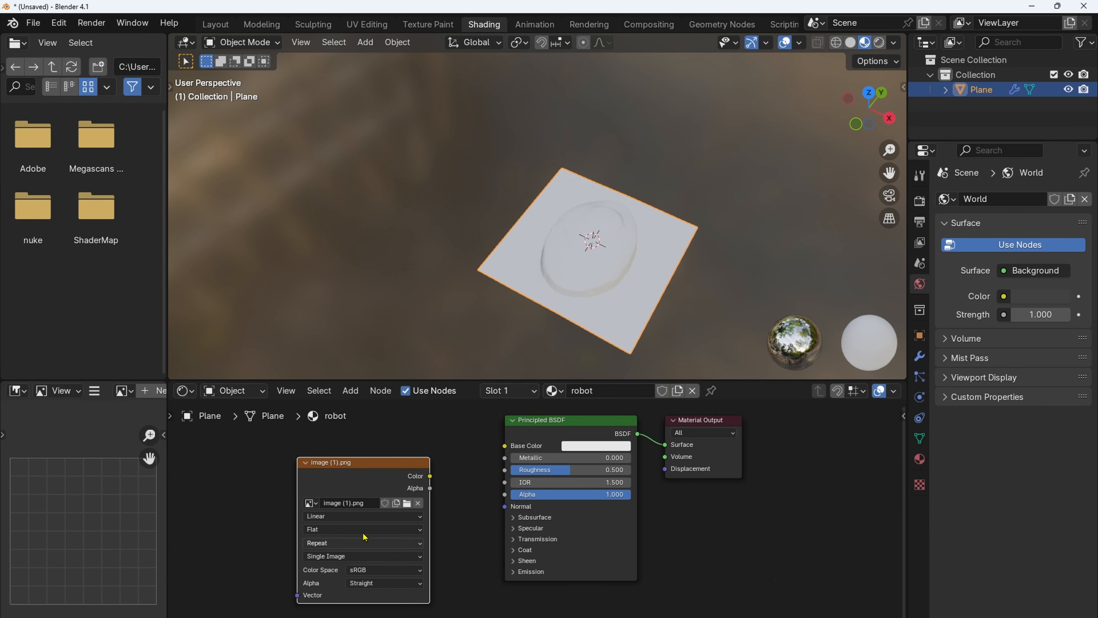
pyautogui.moveTo(470, 499); pyautogui.dragTo(476, 509, button='middle')
pyautogui.moveTo(435, 487); pyautogui.dragTo(510, 456)
# Step: Enlarge the 3D viewport and examine the textured robot relief from above, from the side and at an angle
pyautogui.moveTo(532, 251); pyautogui.dragTo(610, 346, button='middle')
pyautogui.scroll(6, 628, 243)
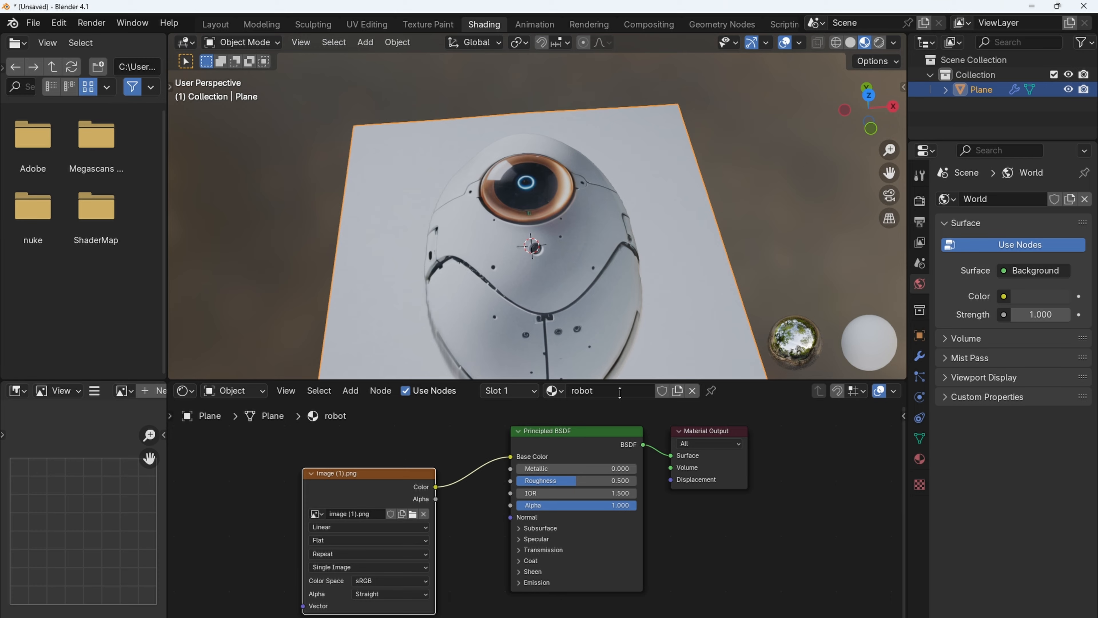
pyautogui.moveTo(619, 382); pyautogui.dragTo(619, 441)
pyautogui.scroll(-2, 577, 311)
pyautogui.moveTo(572, 315); pyautogui.dragTo(557, 359, button='middle')
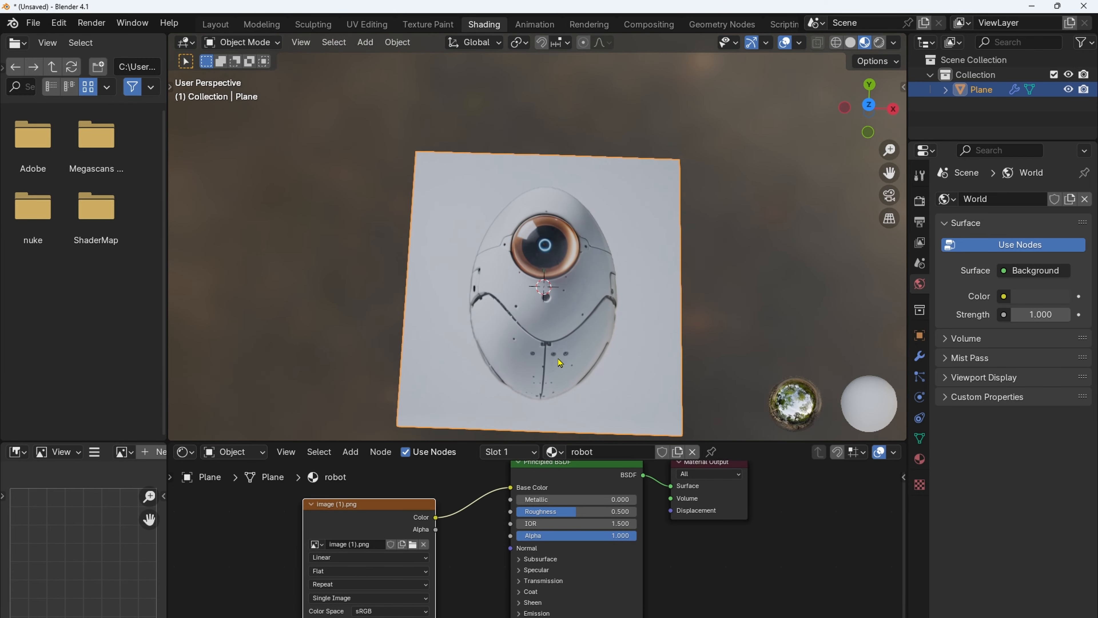
pyautogui.moveTo(525, 315); pyautogui.dragTo(615, 192, button='middle')
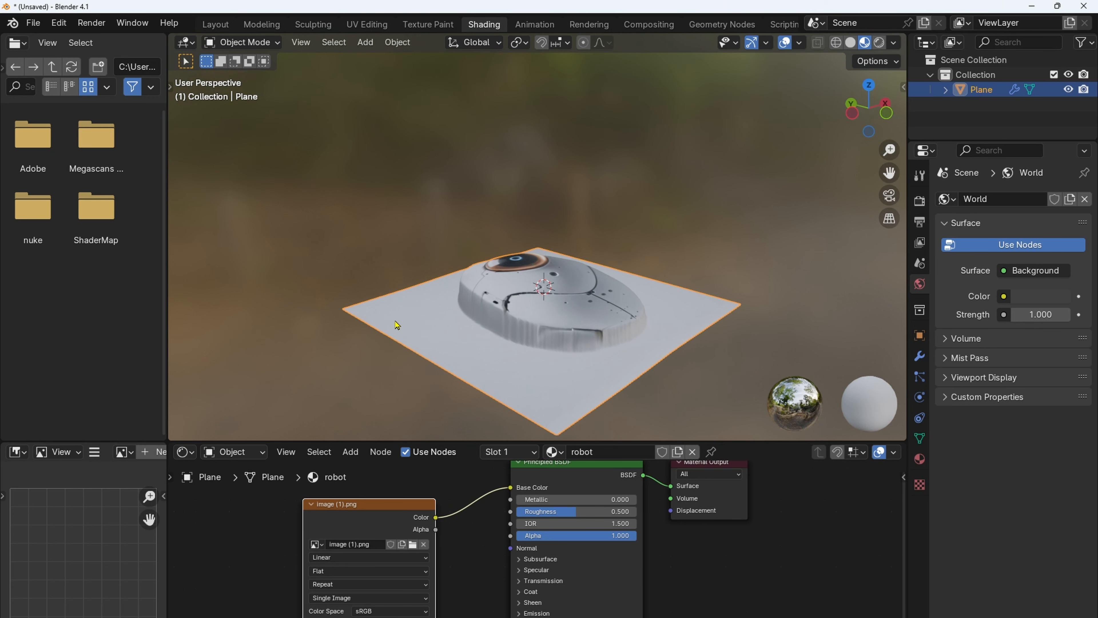
pyautogui.moveTo(566, 303); pyautogui.dragTo(475, 358, button='middle')
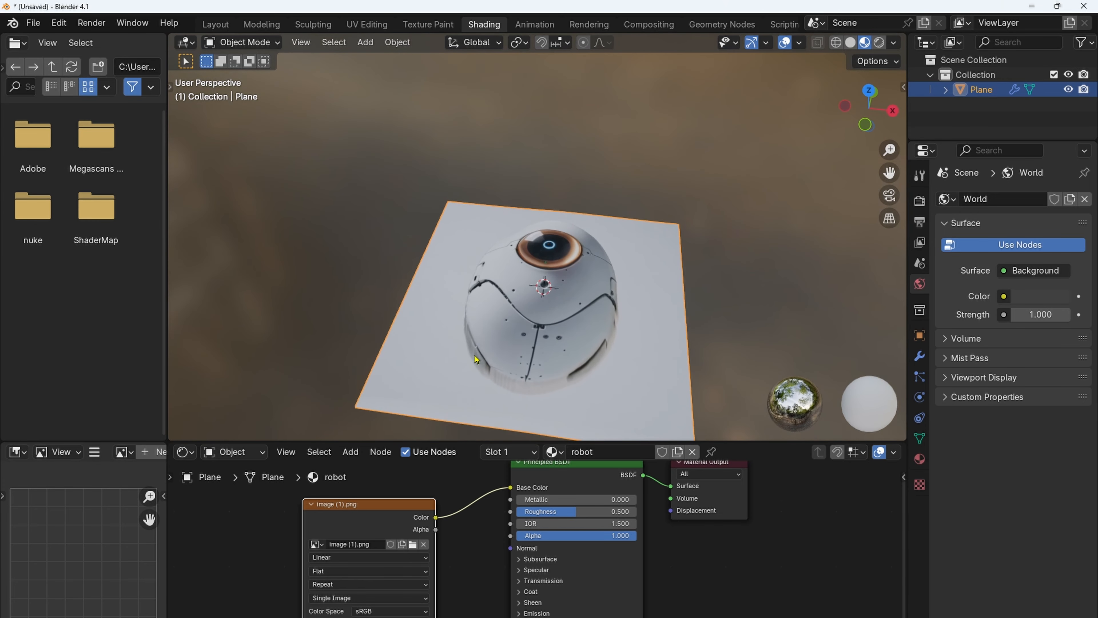
# Step: Add a Mirror modifier to the plane below the Subdivision modifier
pyautogui.click(920, 355)
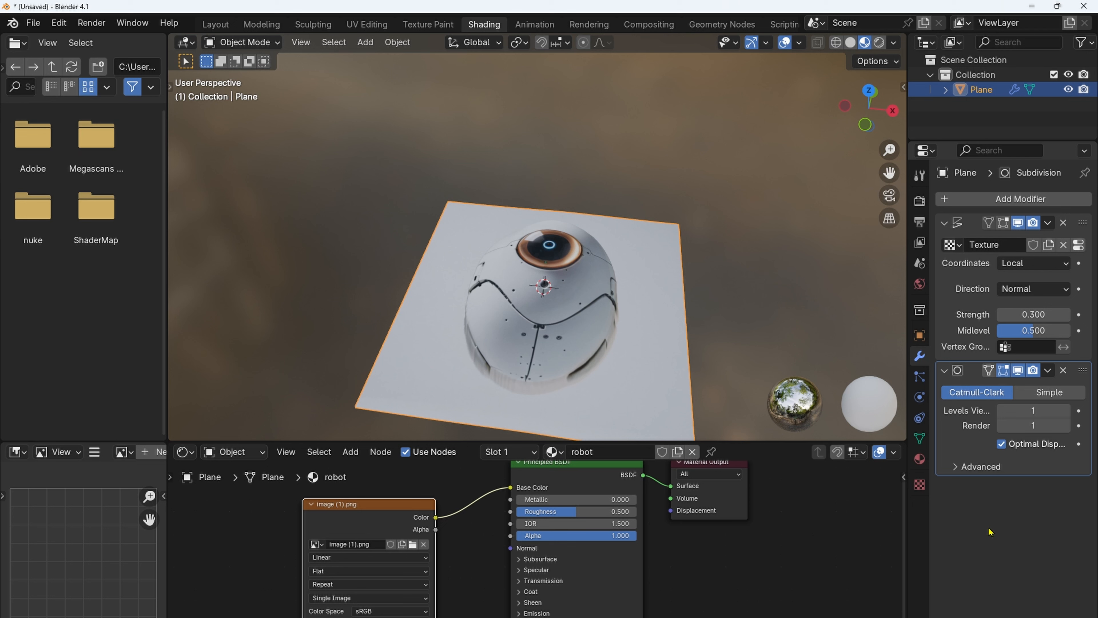
pyautogui.hotkey('shift', 'a')
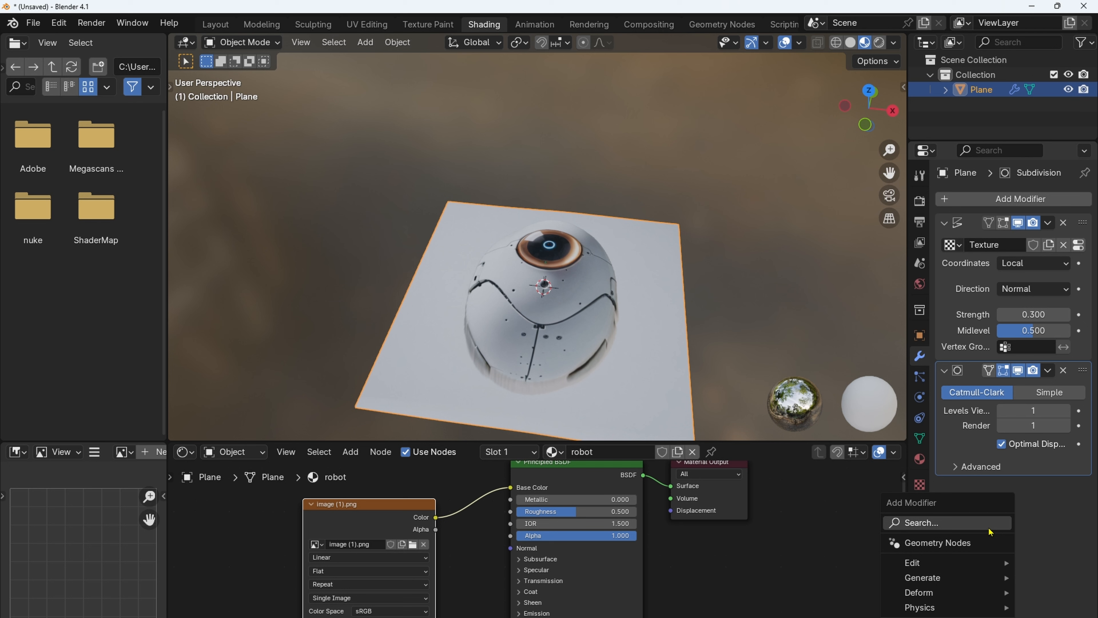
pyautogui.write('mir')
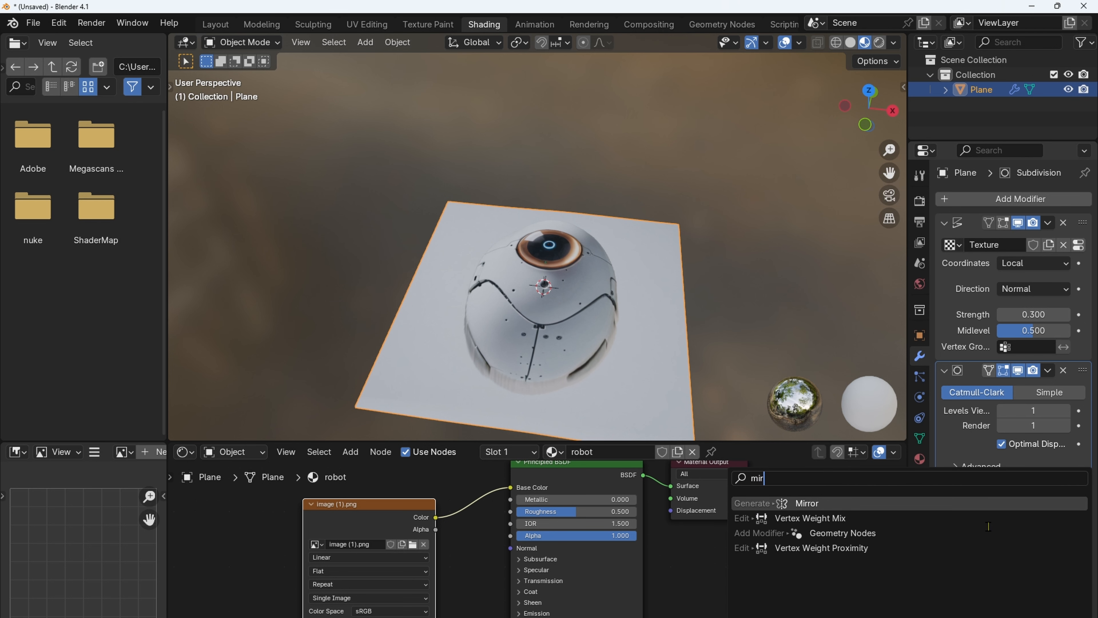
pyautogui.press('Return')
# Step: Set the Mirror modifier to mirror the plane on the Z axis only, with the X axis disabled
pyautogui.moveTo(560, 300); pyautogui.dragTo(558, 336, button='middle')
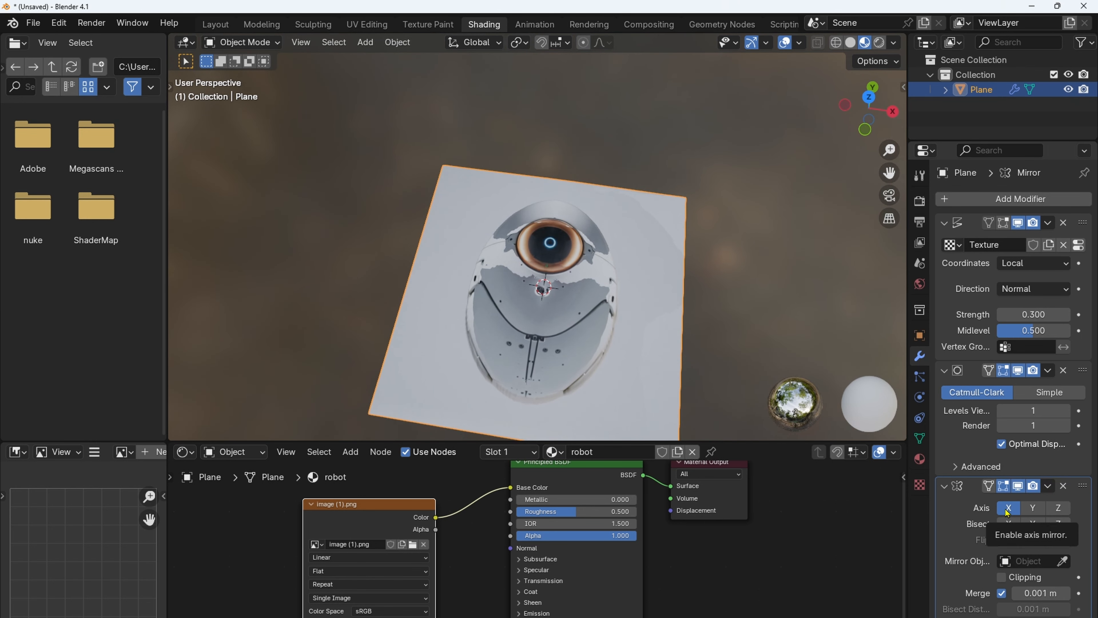
pyautogui.moveTo(746, 238); pyautogui.dragTo(685, 223, button='middle')
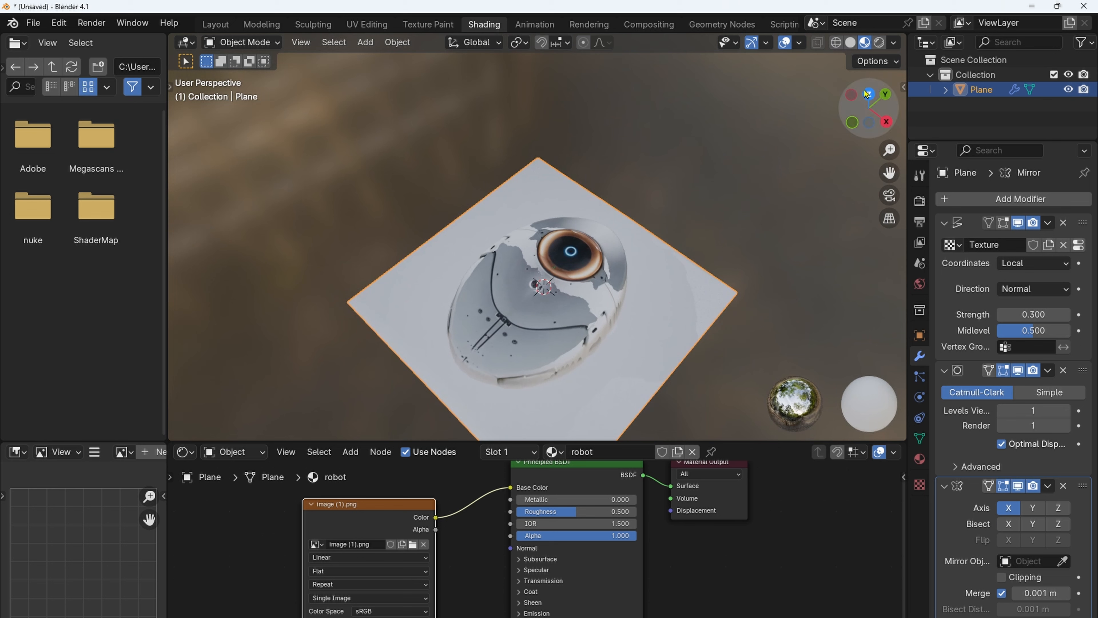
pyautogui.moveTo(547, 320); pyautogui.dragTo(652, 213, button='middle')
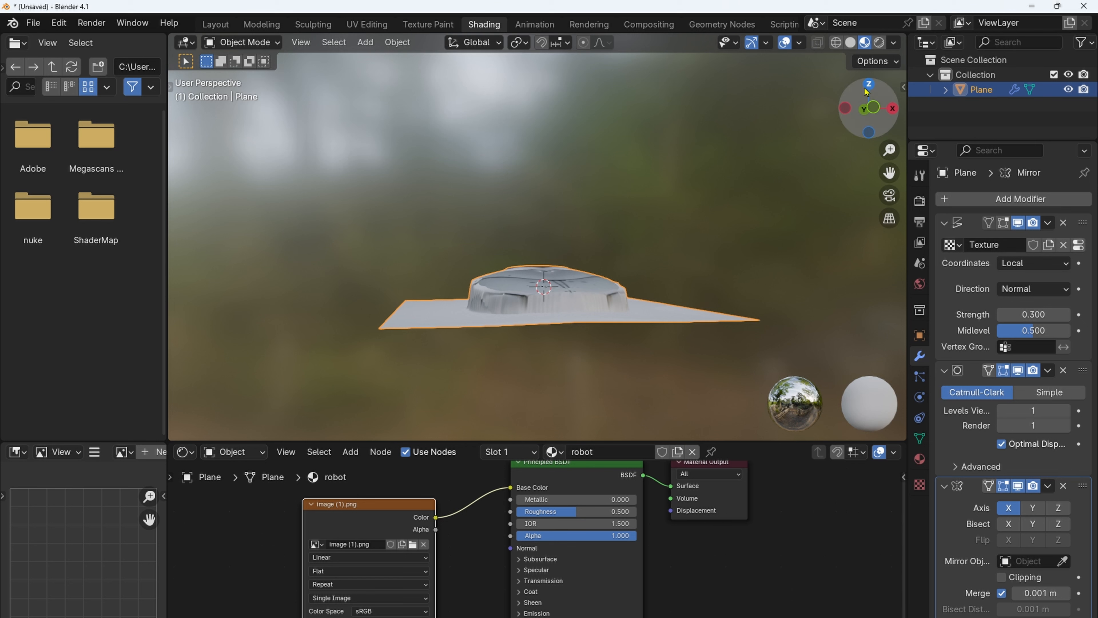
pyautogui.click(1012, 508)
pyautogui.click(1054, 508)
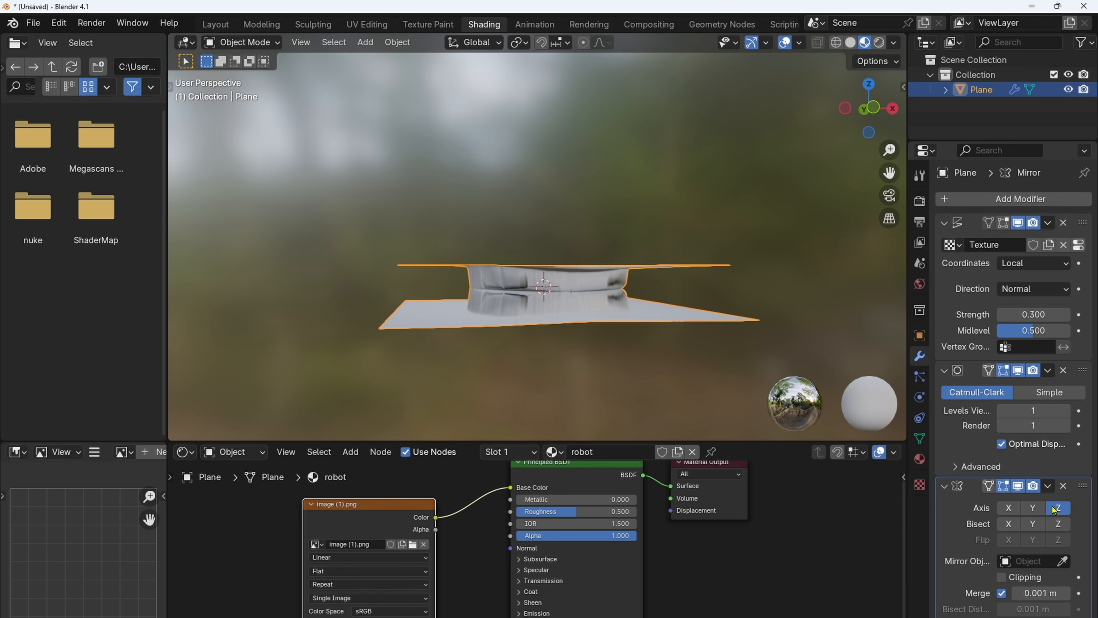
pyautogui.moveTo(589, 275); pyautogui.dragTo(560, 347, button='middle')
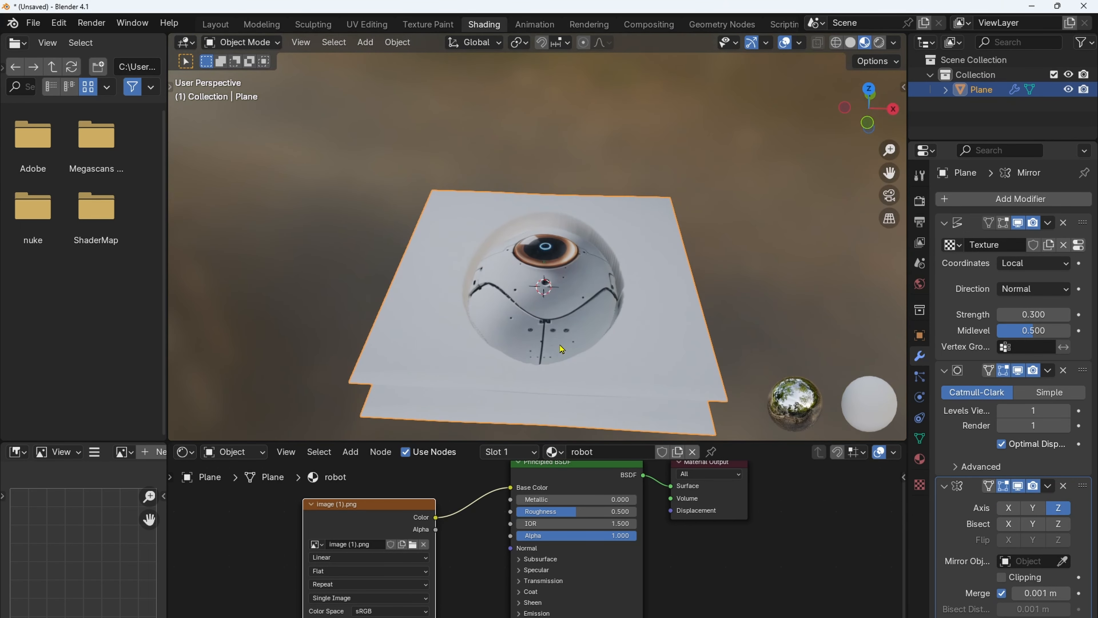
# Step: Enable Z bisect on the Mirror modifier and show the robot in the Layout workspace with Material Preview shading
pyautogui.click(1058, 525)
pyautogui.moveTo(591, 292); pyautogui.dragTo(632, 225, button='middle')
pyautogui.click(215, 24)
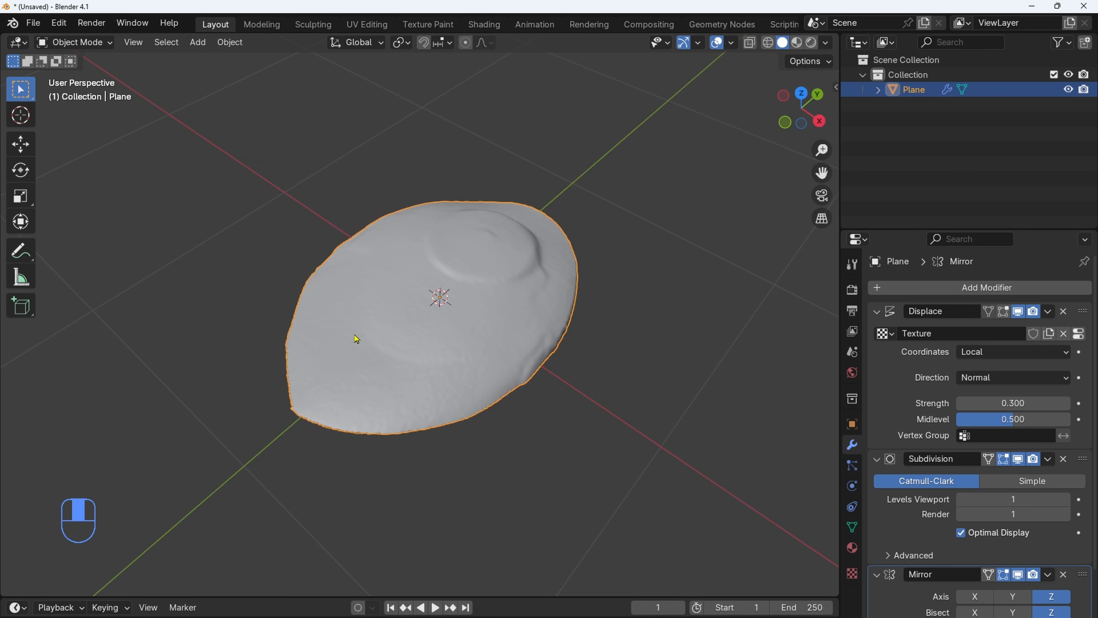
pyautogui.click(796, 42)
pyautogui.scroll(-3, 607, 290)
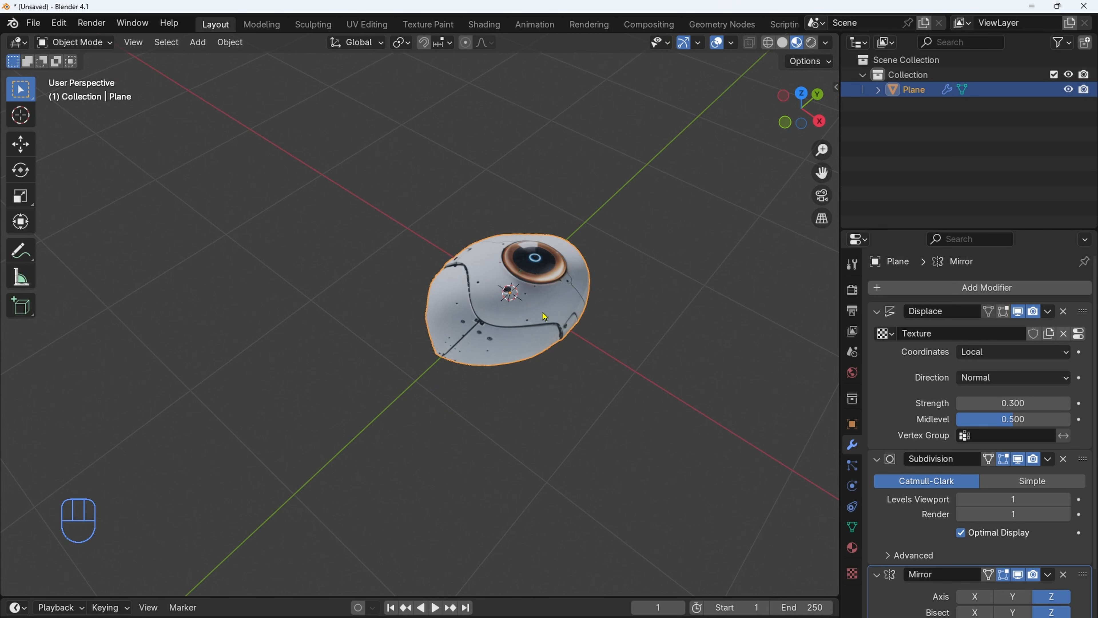
# Step: Rotate the robot upright and raise it about 1 m along the global Z axis
pyautogui.press('r')
pyautogui.click(544, 318)
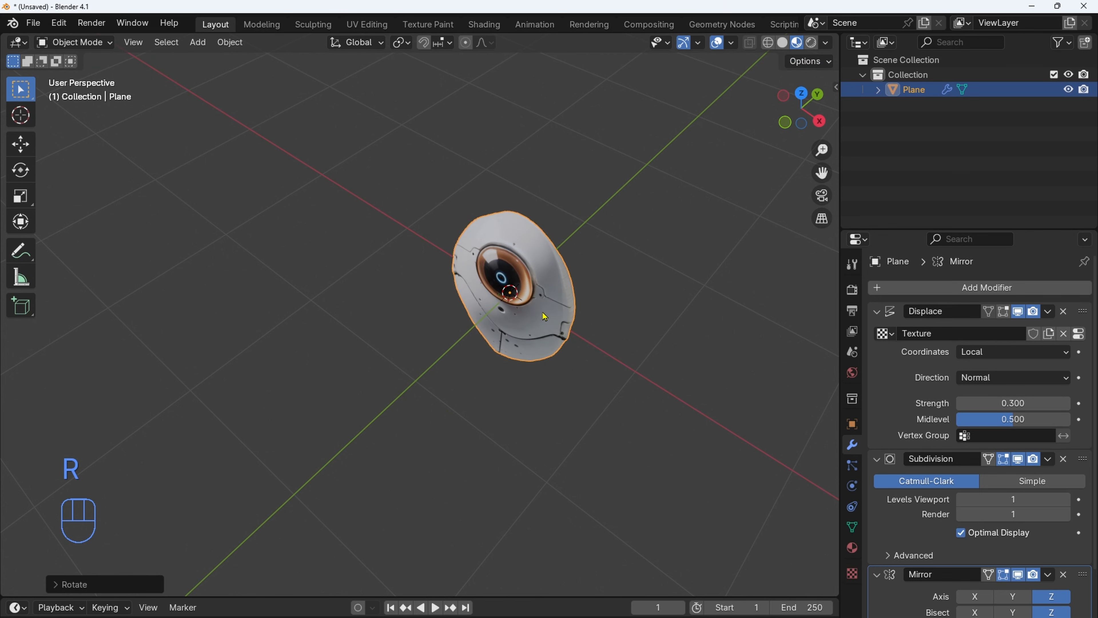
pyautogui.moveTo(485, 366); pyautogui.dragTo(527, 284, button='middle')
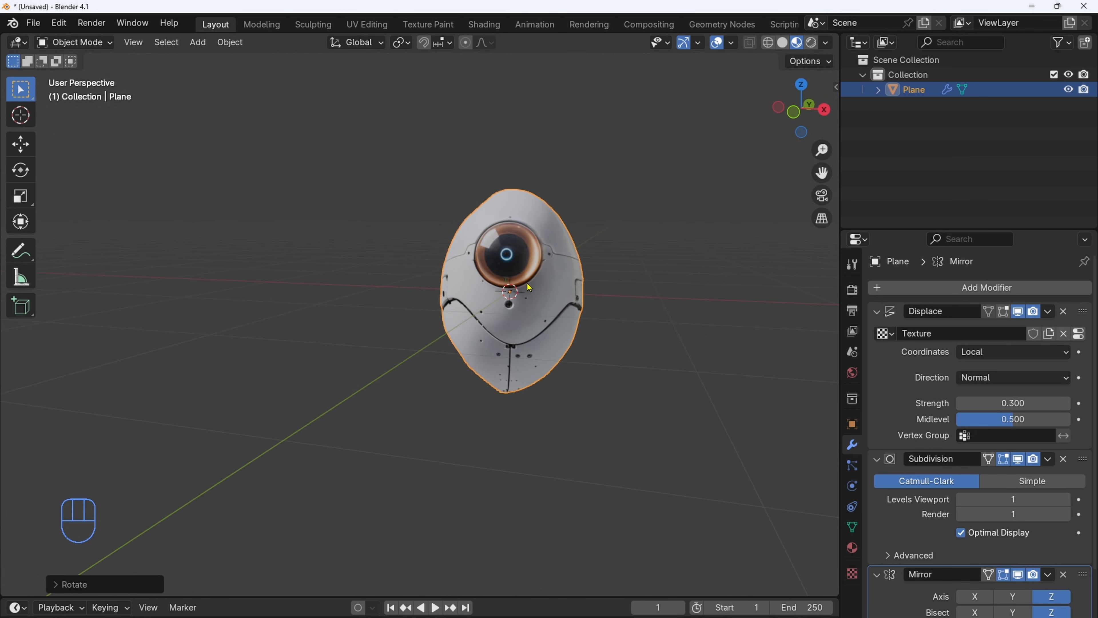
pyautogui.press('g')
pyautogui.press('z')
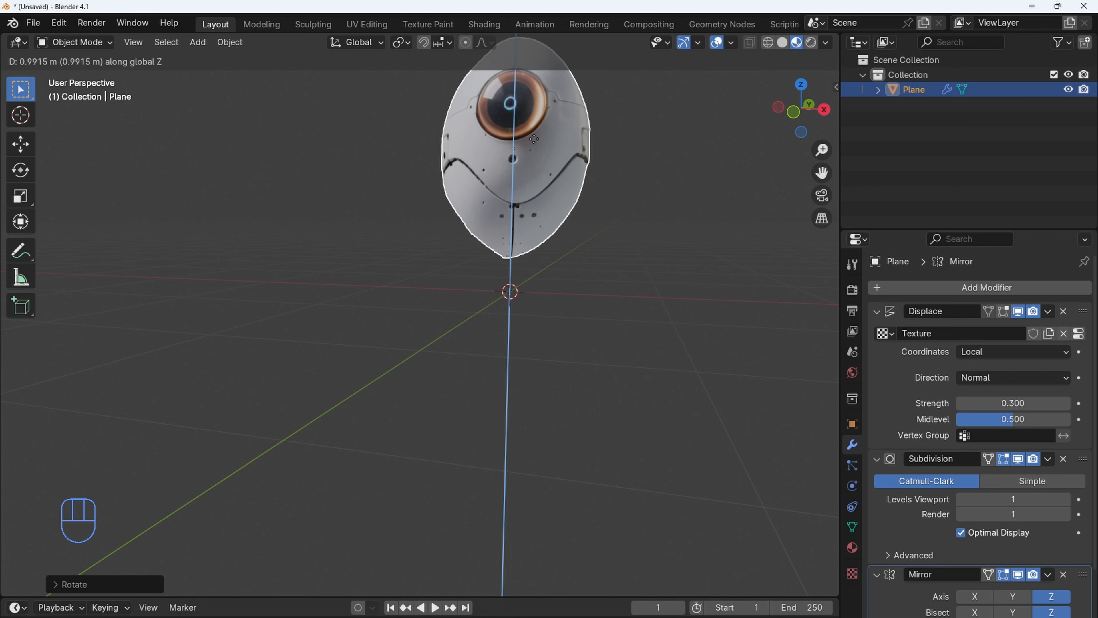
pyautogui.click(530, 300)
# Step: Add a mesh plane at the origin beneath the robot and scale it by 10 to form a floor
pyautogui.moveTo(530, 300); pyautogui.dragTo(499, 347, button='middle')
pyautogui.hotkey('shift', 'a')
pyautogui.moveTo(499, 341)
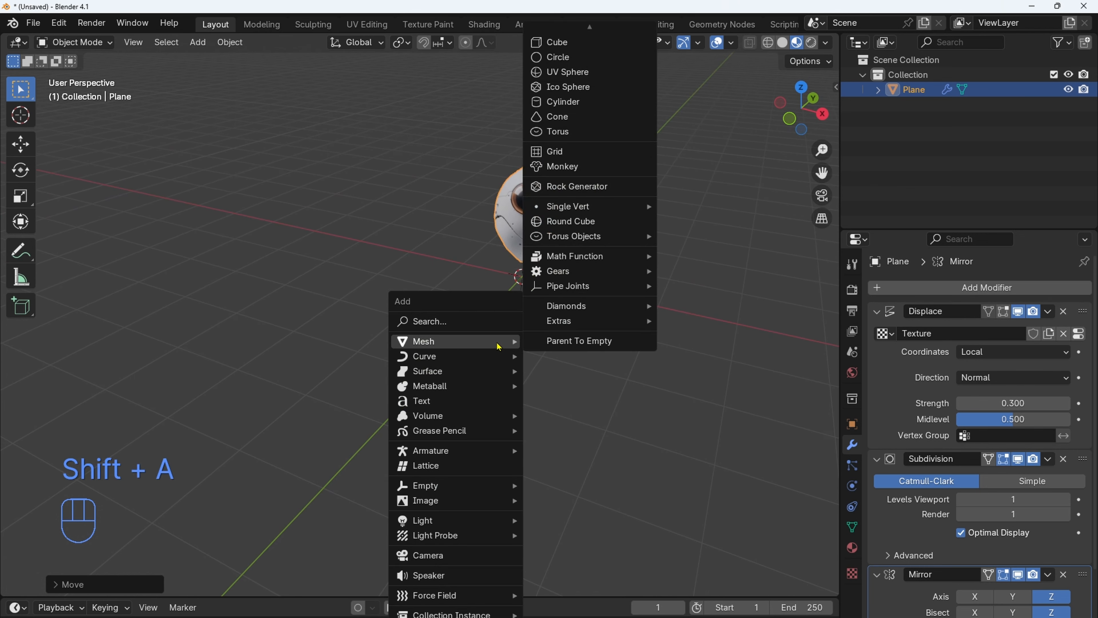
pyautogui.write('plan')
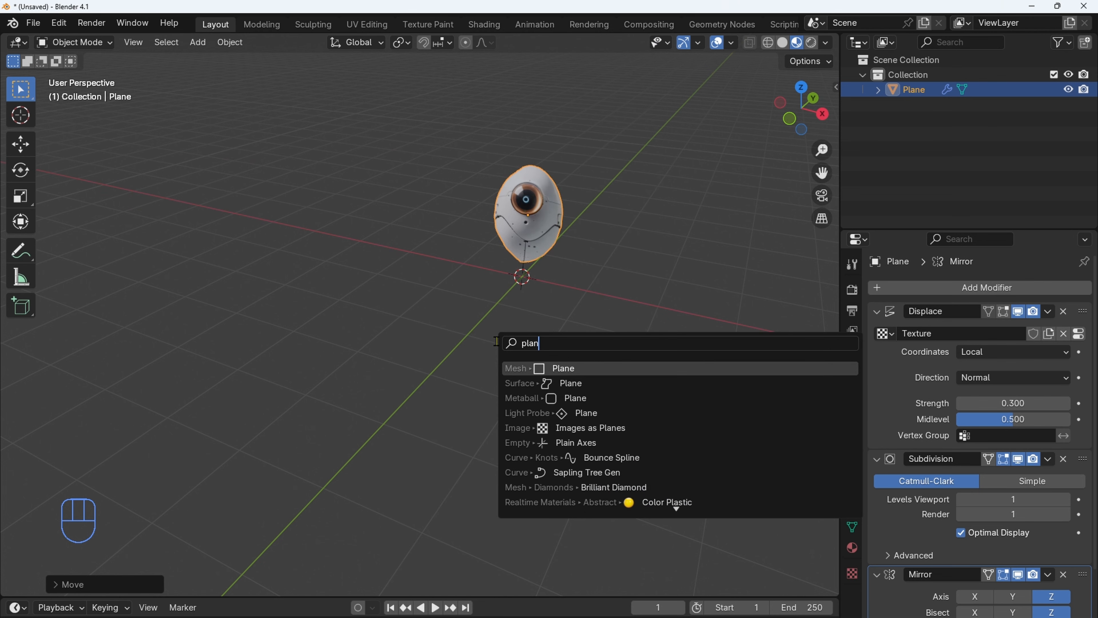
pyautogui.press('Return')
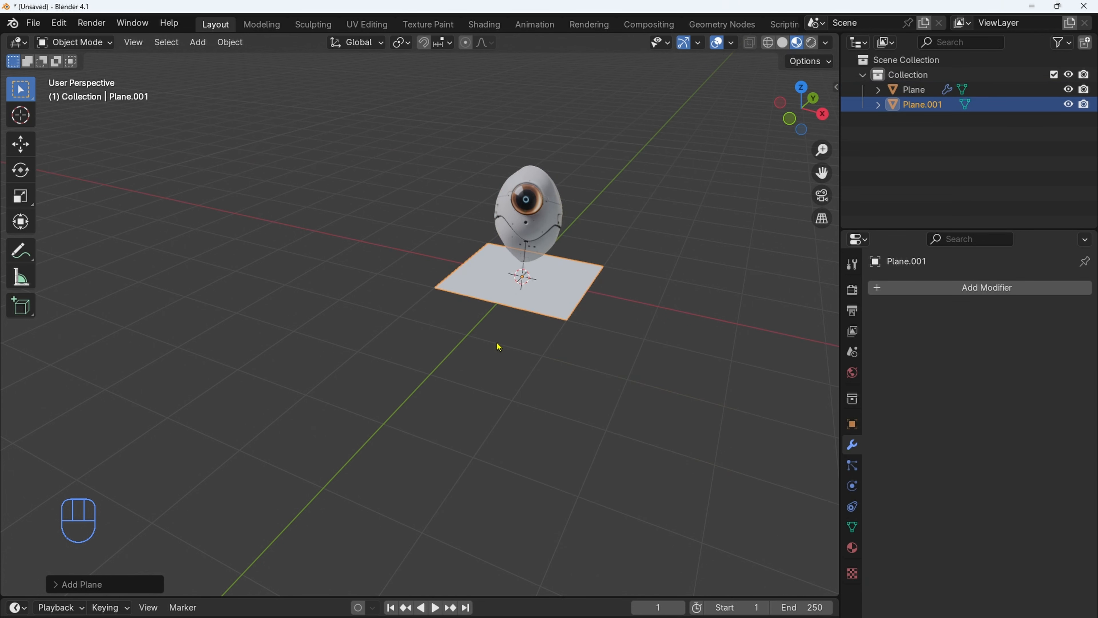
pyautogui.write('s')
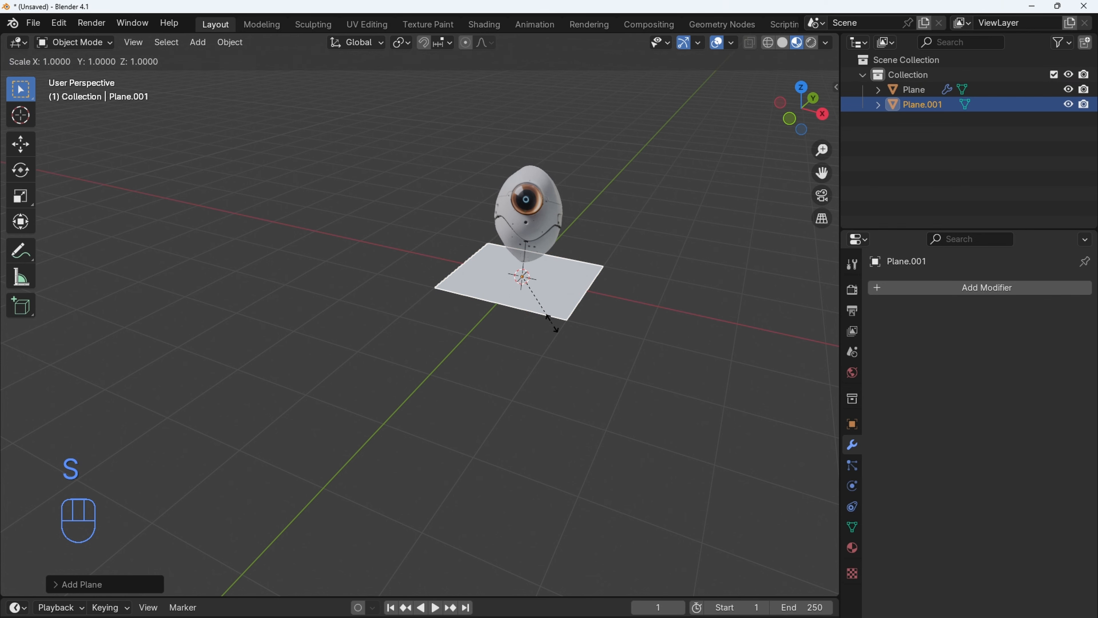
pyautogui.write('10')
pyautogui.press('Return')
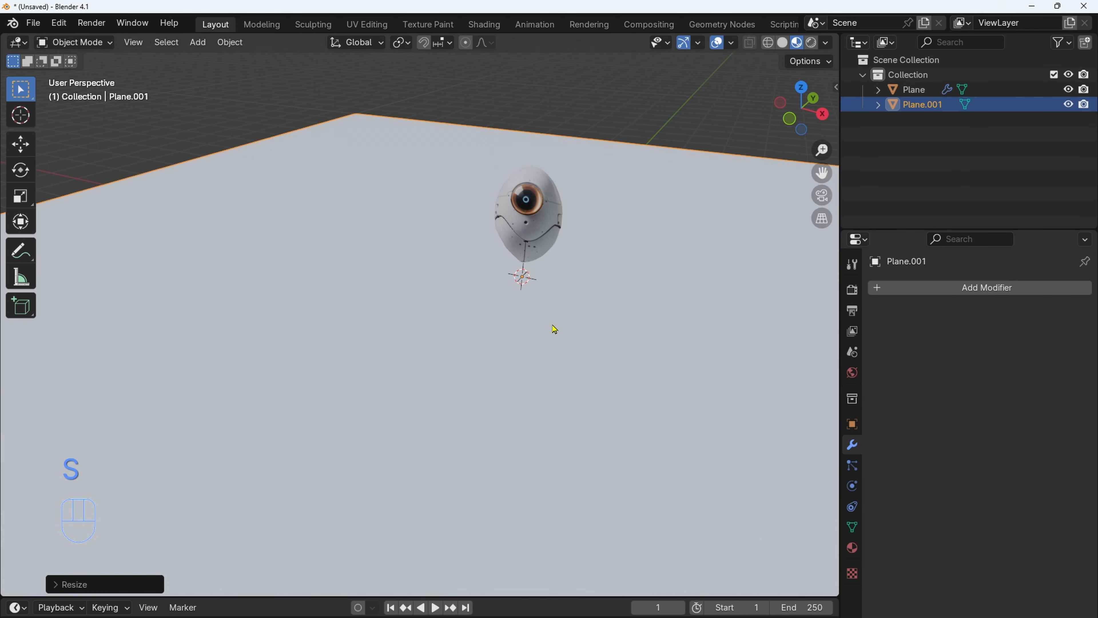
pyautogui.moveTo(497, 326); pyautogui.dragTo(523, 339, button='middle')
pyautogui.scroll(2, 525, 276)
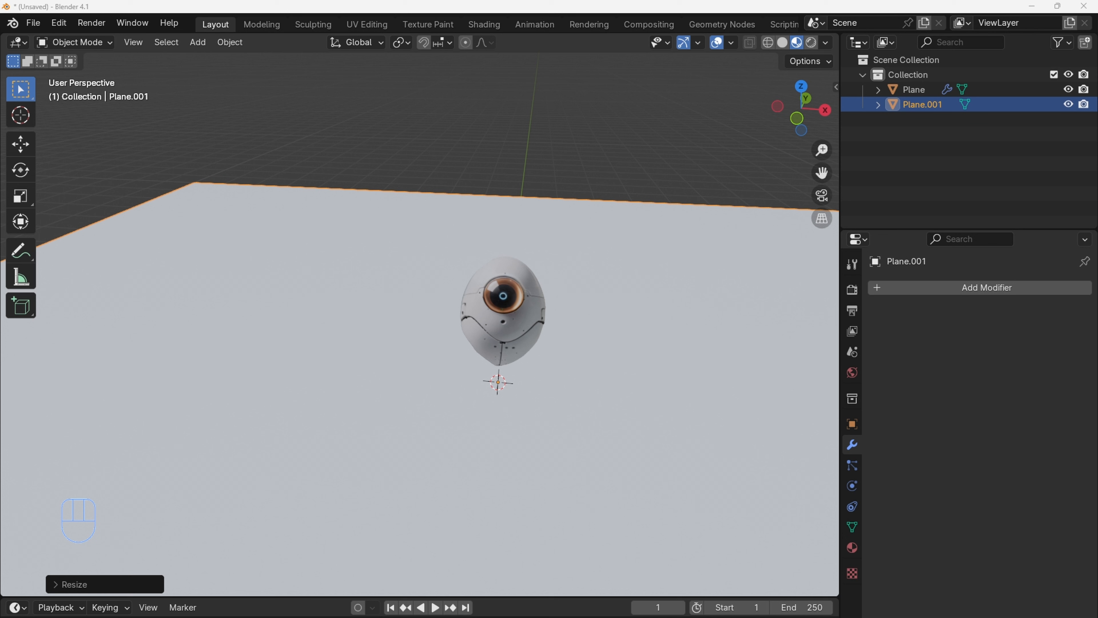
# Step: Switch to Materialize and load image (1).png from the _VD-BlenderIA folder as the diffuse map
pyautogui.hotkey('alt', 'Tab')
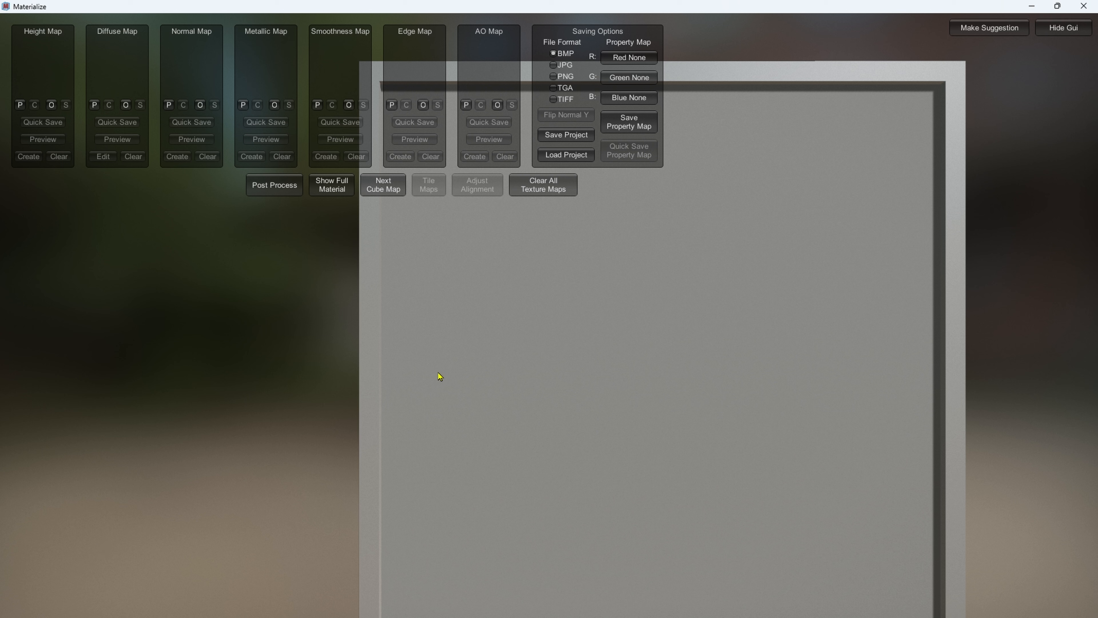
pyautogui.click(127, 105)
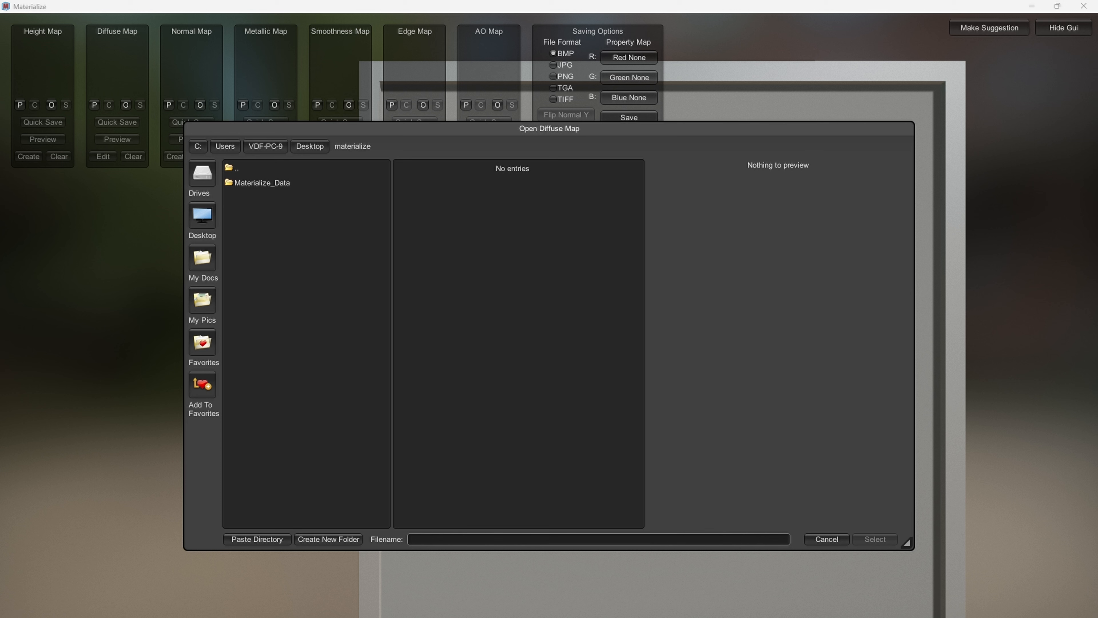
pyautogui.click(252, 539)
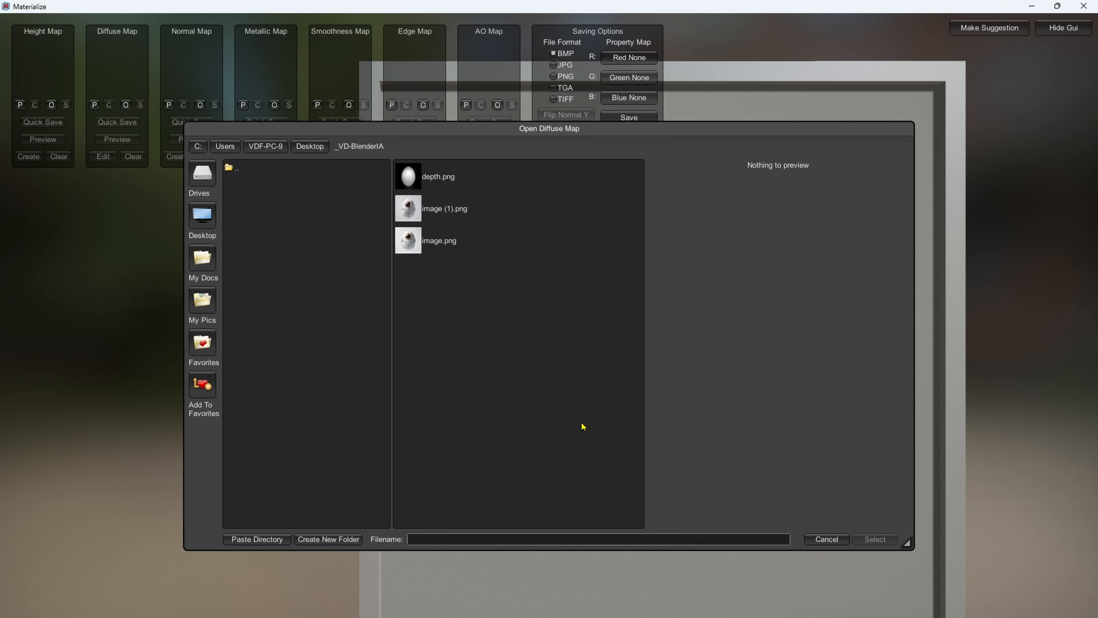
pyautogui.click(430, 210)
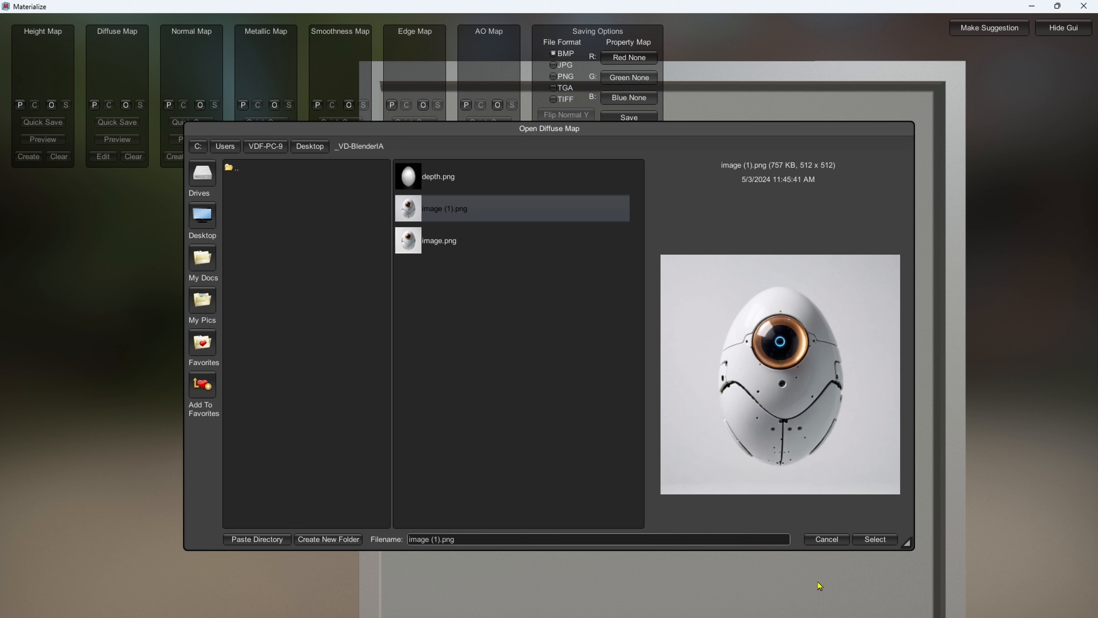
pyautogui.click(874, 539)
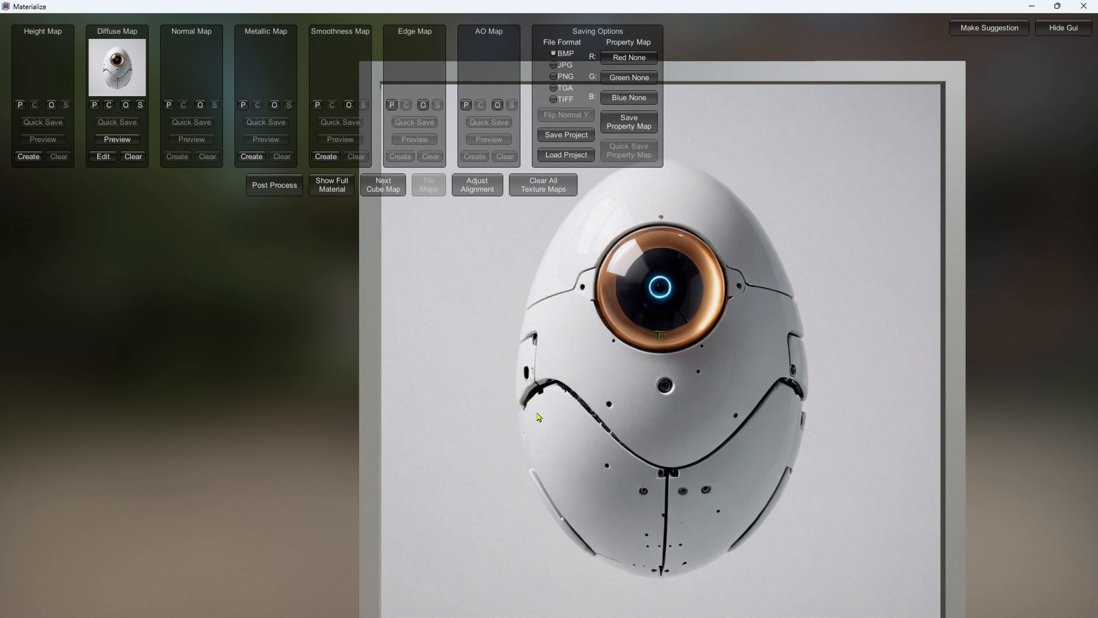
pyautogui.moveTo(479, 392); pyautogui.dragTo(513, 311)
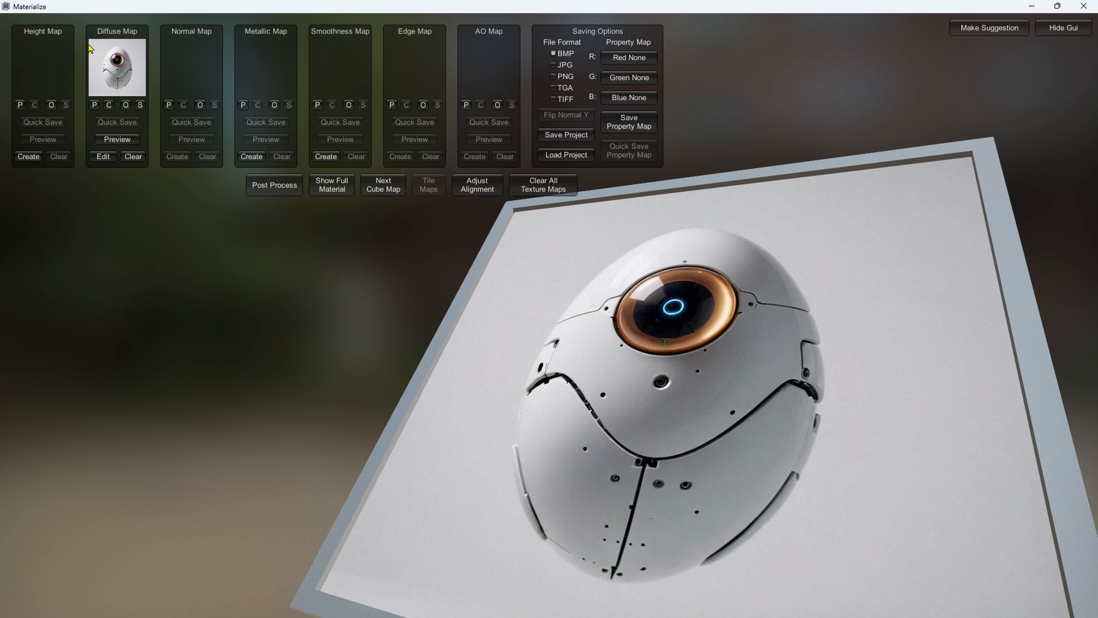
# Step: Generate a height map from the original diffuse with the default settings and set it as the height map
pyautogui.click(27, 157)
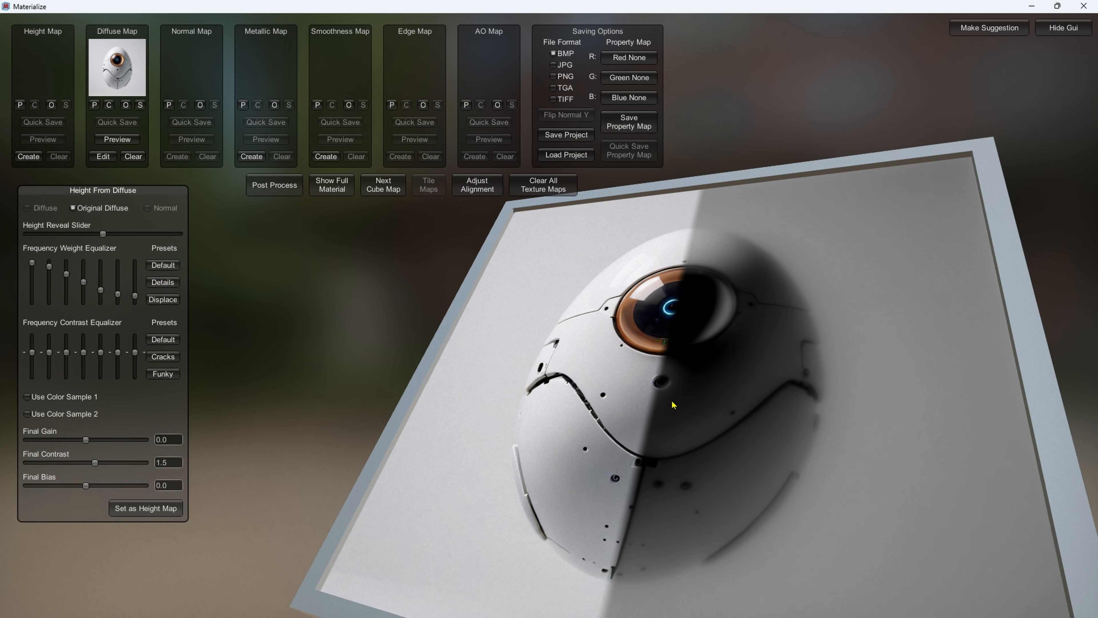
pyautogui.moveTo(656, 386); pyautogui.dragTo(673, 464)
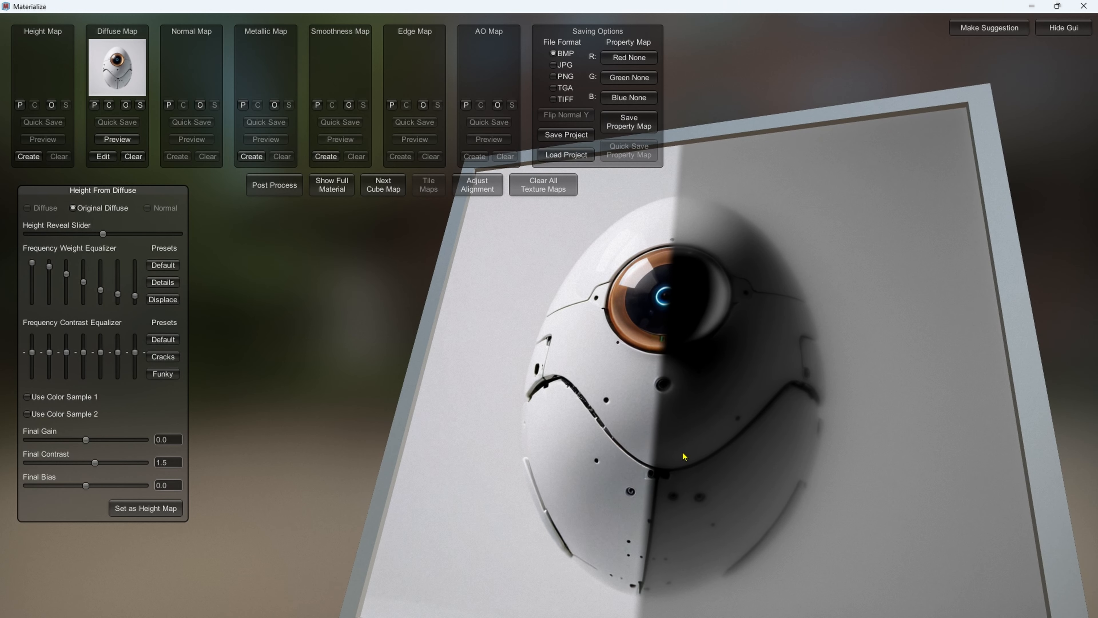
pyautogui.click(143, 509)
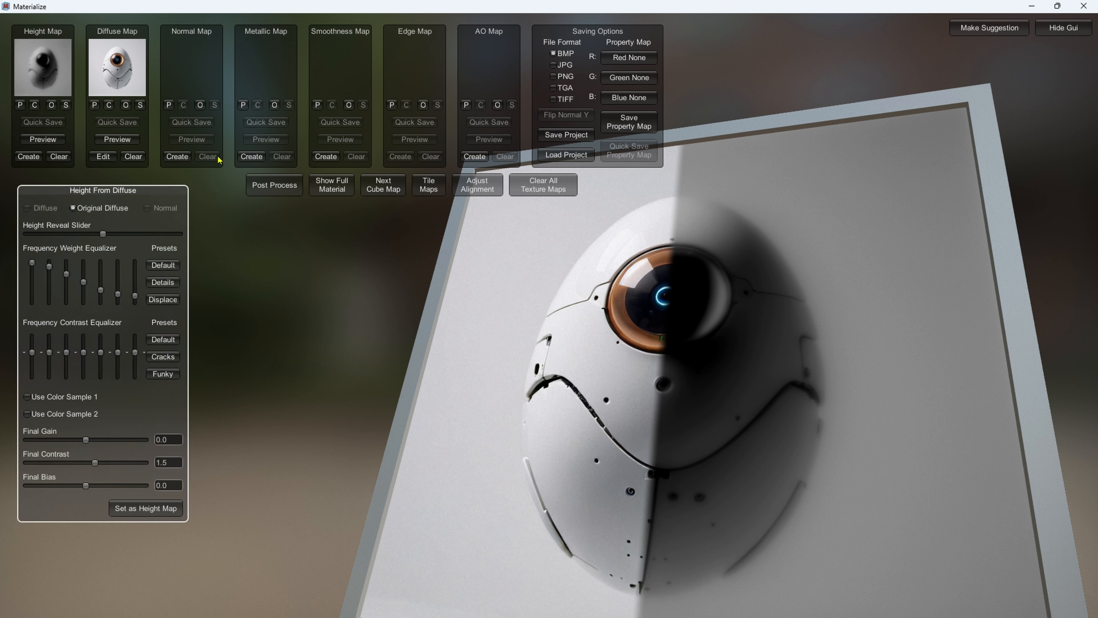
# Step: Generate a normal map from the height map with the default settings and save it as "normal" in BMP format
pyautogui.click(174, 156)
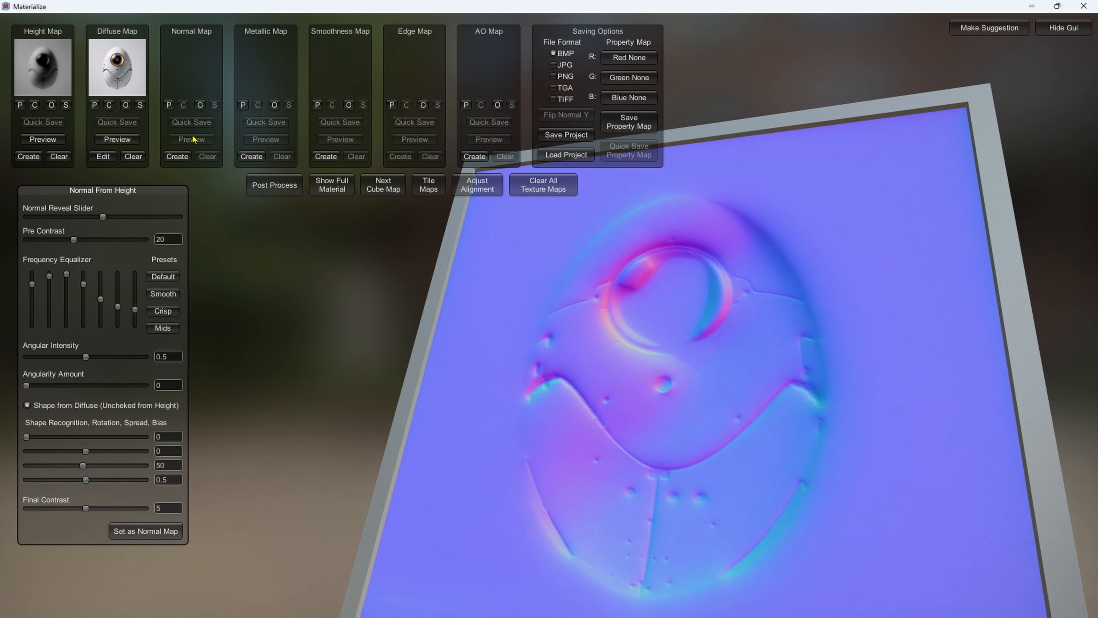
pyautogui.click(160, 532)
pyautogui.click(215, 105)
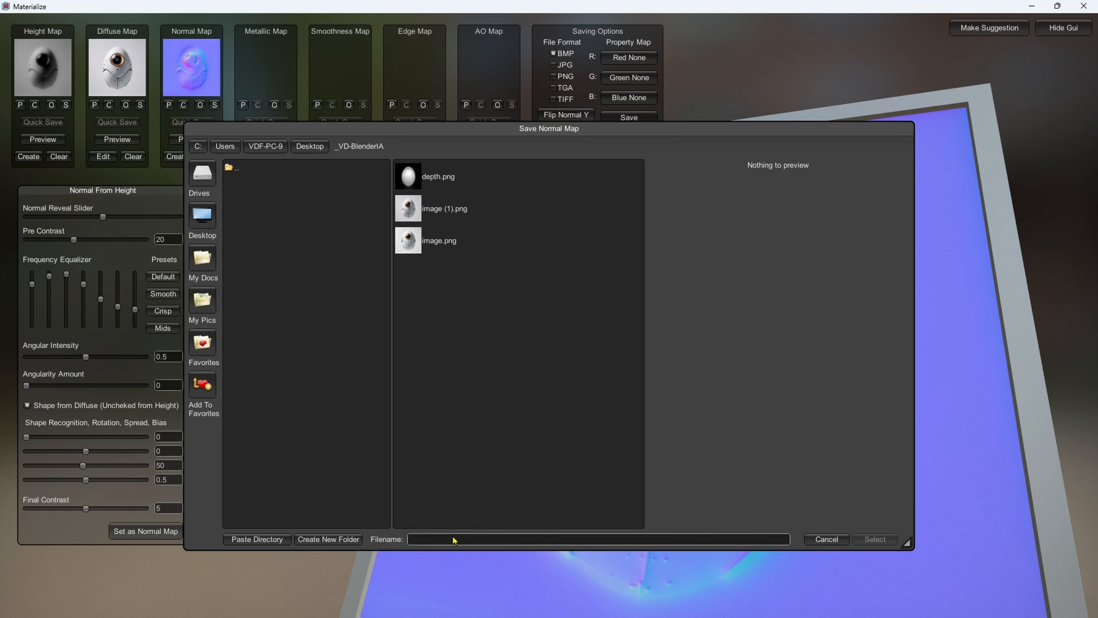
pyautogui.write('normal')
pyautogui.click(876, 538)
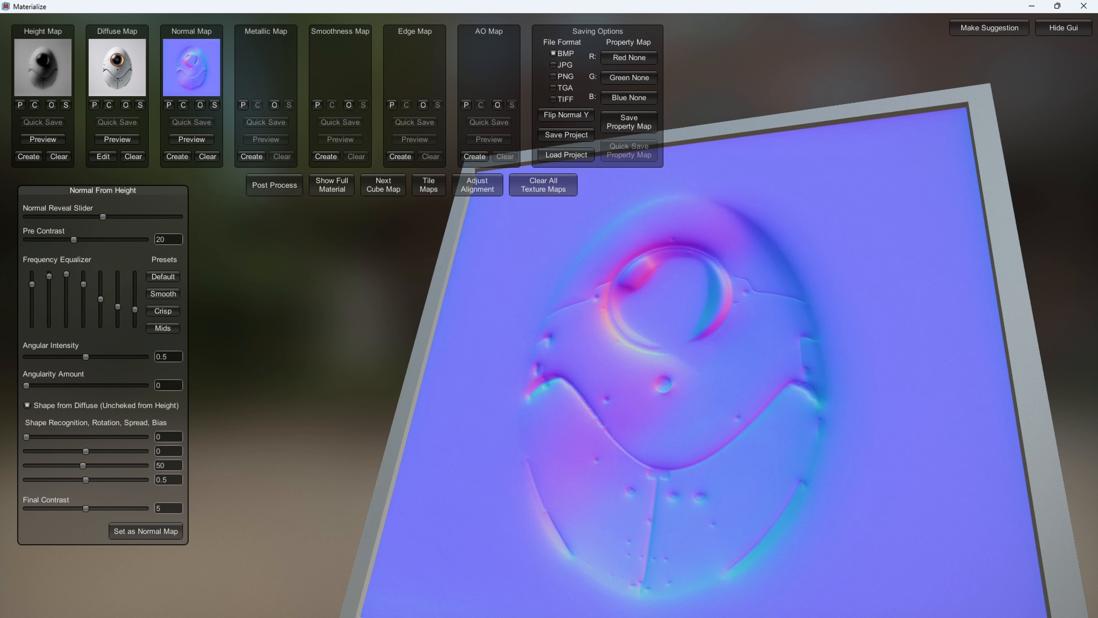
# Step: Switch back to the unsaved Blender scene, select the egg robot and open the Shading workspace
pyautogui.click(701, 617)
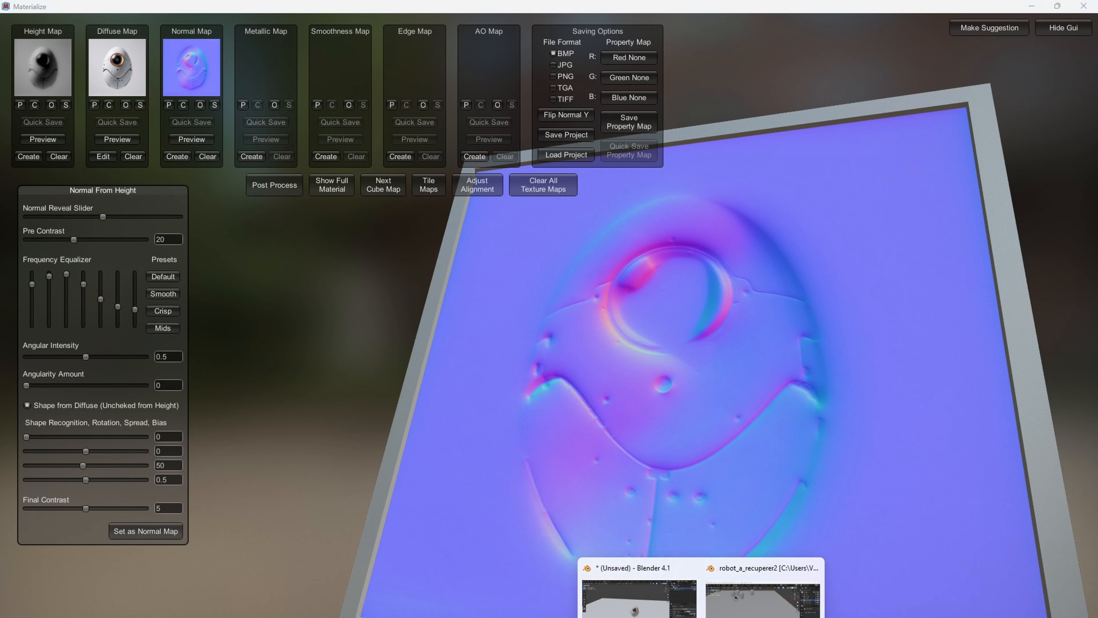
pyautogui.click(638, 599)
pyautogui.moveTo(492, 335); pyautogui.dragTo(463, 334, button='middle')
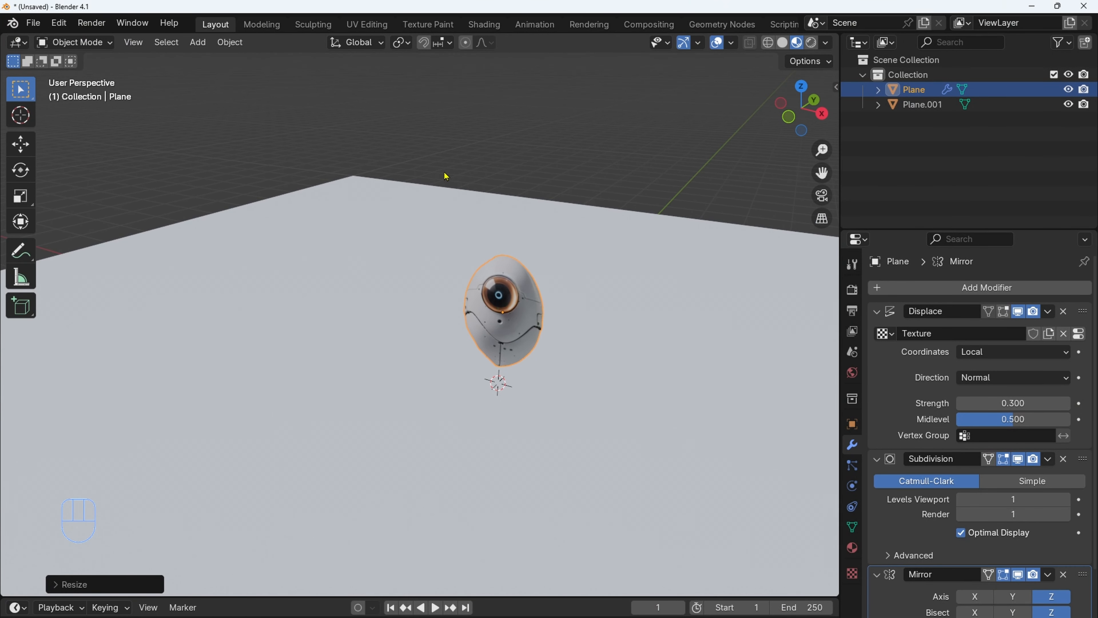
pyautogui.click(482, 25)
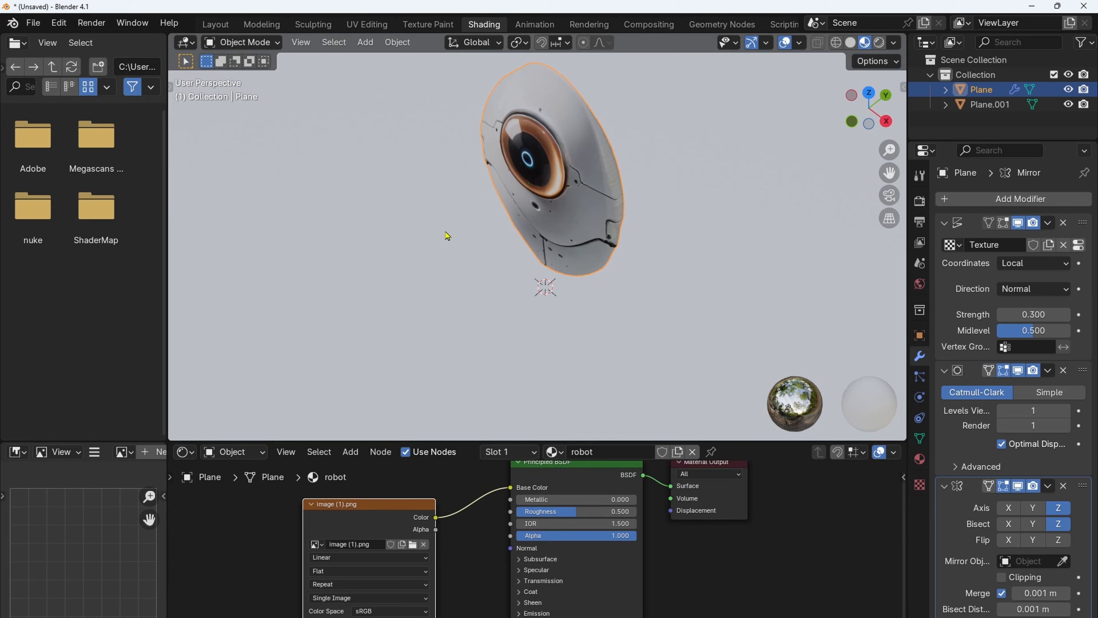
# Step: Enlarge the shader editor and spread the image texture, Principled BSDF and Material Output nodes apart
pyautogui.moveTo(543, 440); pyautogui.dragTo(544, 322)
pyautogui.scroll(-3, 555, 211)
pyautogui.moveTo(555, 210); pyautogui.dragTo(668, 186, button='middle')
pyautogui.moveTo(380, 443); pyautogui.dragTo(319, 411)
pyautogui.moveTo(585, 401); pyautogui.dragTo(578, 389)
pyautogui.moveTo(695, 402); pyautogui.dragTo(781, 386)
pyautogui.moveTo(586, 390); pyautogui.dragTo(639, 385)
pyautogui.moveTo(346, 411); pyautogui.dragTo(339, 400)
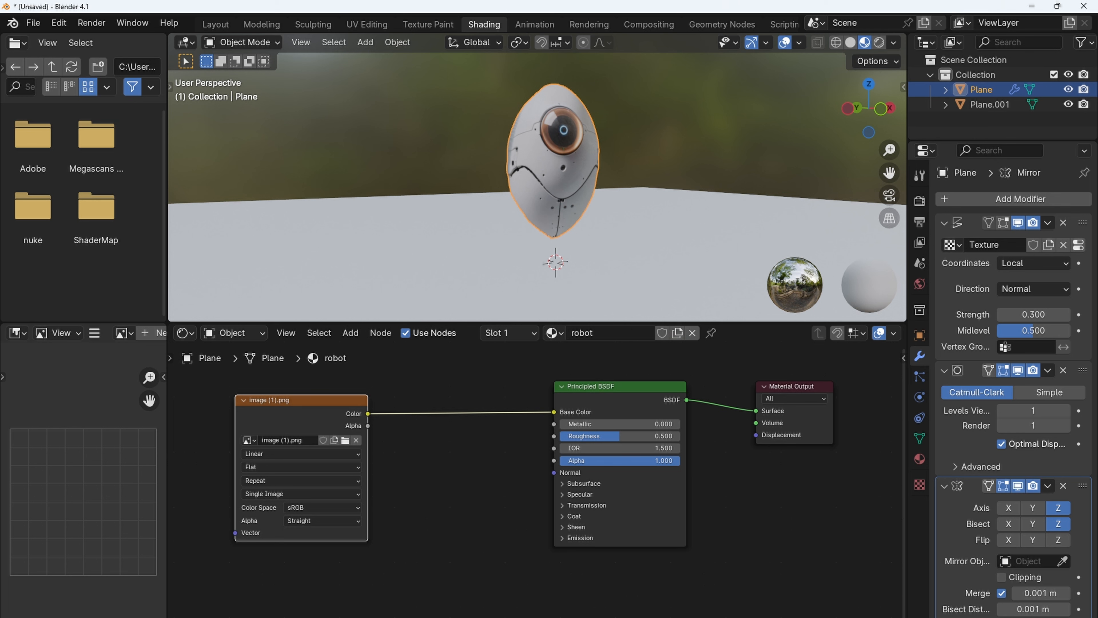
# Step: Add normal.bmp as an image texture node below the image (1).png node
pyautogui.moveTo(1097, 346); pyautogui.dragTo(310, 588)
pyautogui.moveTo(487, 515); pyautogui.dragTo(517, 451, button='middle')
pyautogui.moveTo(426, 524); pyautogui.dragTo(364, 523)
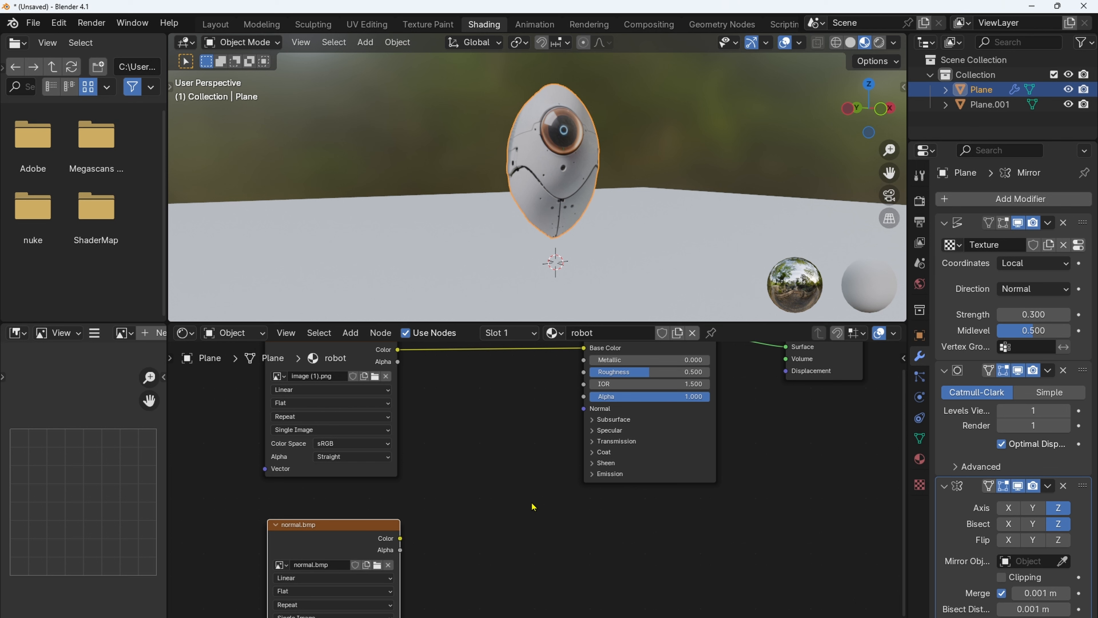
# Step: Add a Normal Map node beside the normal.bmp node and connect the texture's Color output to its Color input
pyautogui.hotkey('shift', 'a')
pyautogui.moveTo(495, 515)
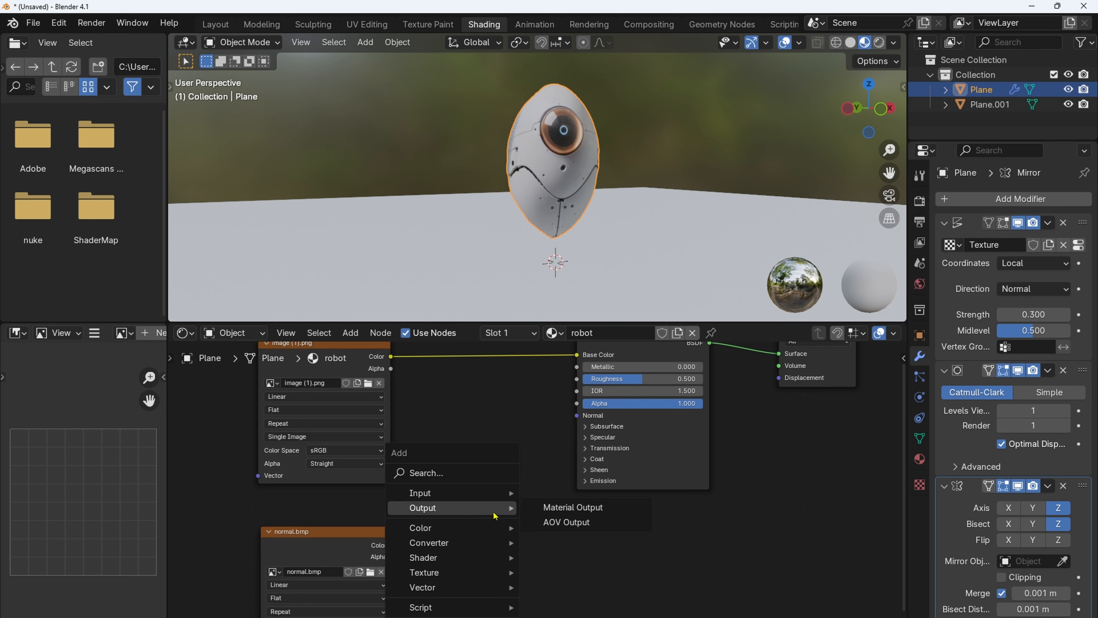
pyautogui.write('no')
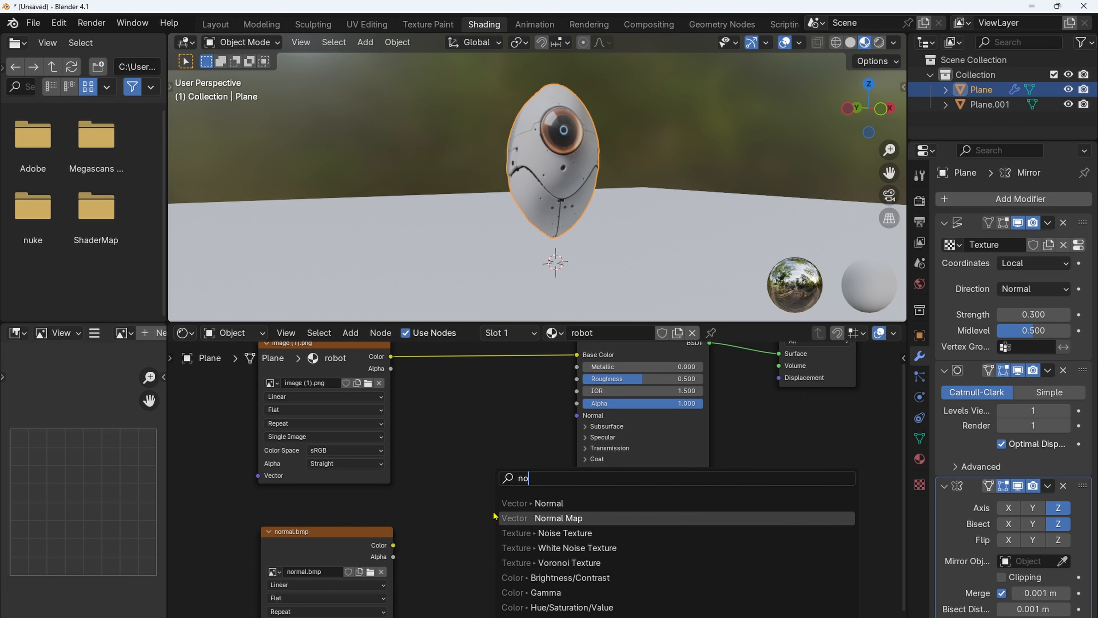
pyautogui.click(519, 517)
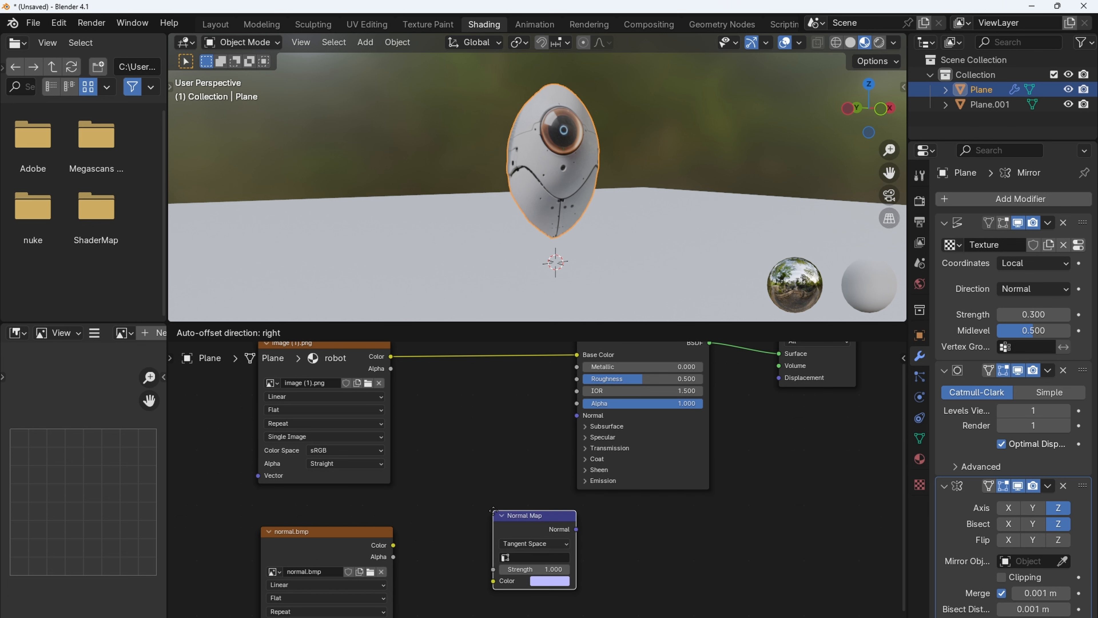
pyautogui.click(428, 494)
pyautogui.keyDown('alt'); pyautogui.moveTo(359, 552); pyautogui.dragTo(466, 518, button='right'); pyautogui.keyUp('alt')
pyautogui.moveTo(325, 529); pyautogui.dragTo(321, 514)
pyautogui.moveTo(446, 595); pyautogui.dragTo(460, 529, button='middle')
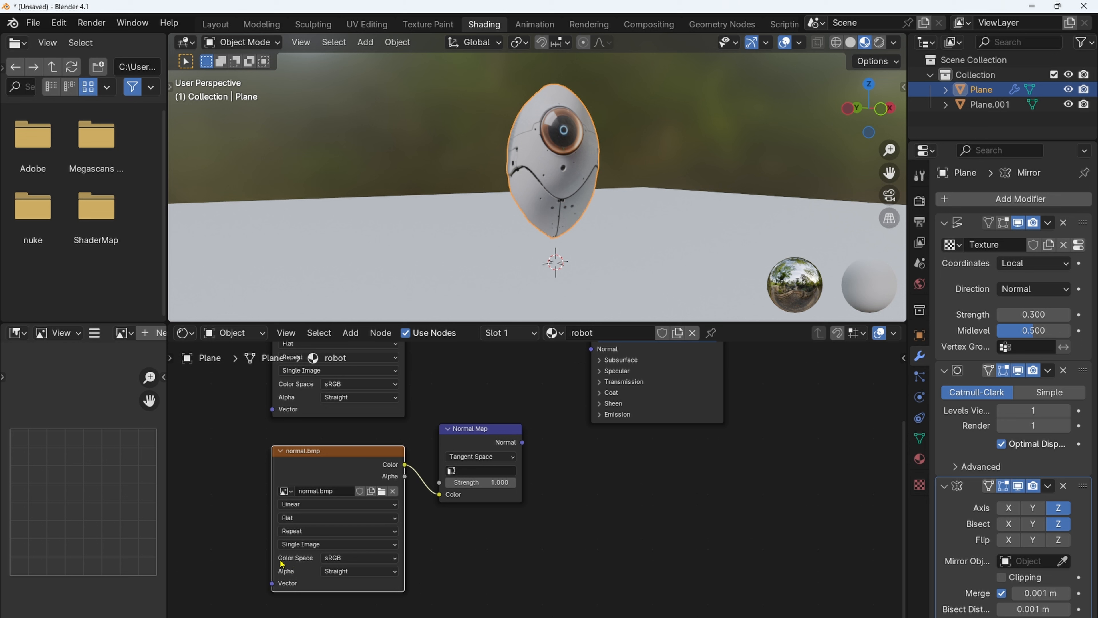
# Step: Set the normal.bmp texture's color space to Non-Color and select that node together with the Normal Map node
pyautogui.click(354, 558)
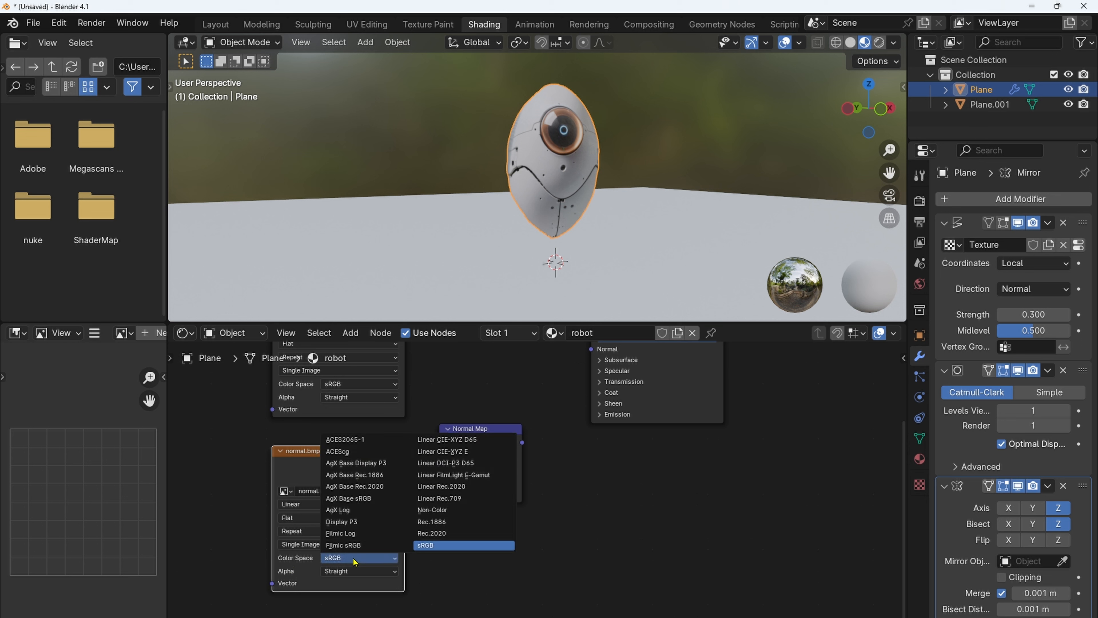
pyautogui.click(469, 510)
pyautogui.moveTo(492, 541); pyautogui.dragTo(503, 574, button='middle')
pyautogui.moveTo(229, 482); pyautogui.dragTo(544, 565)
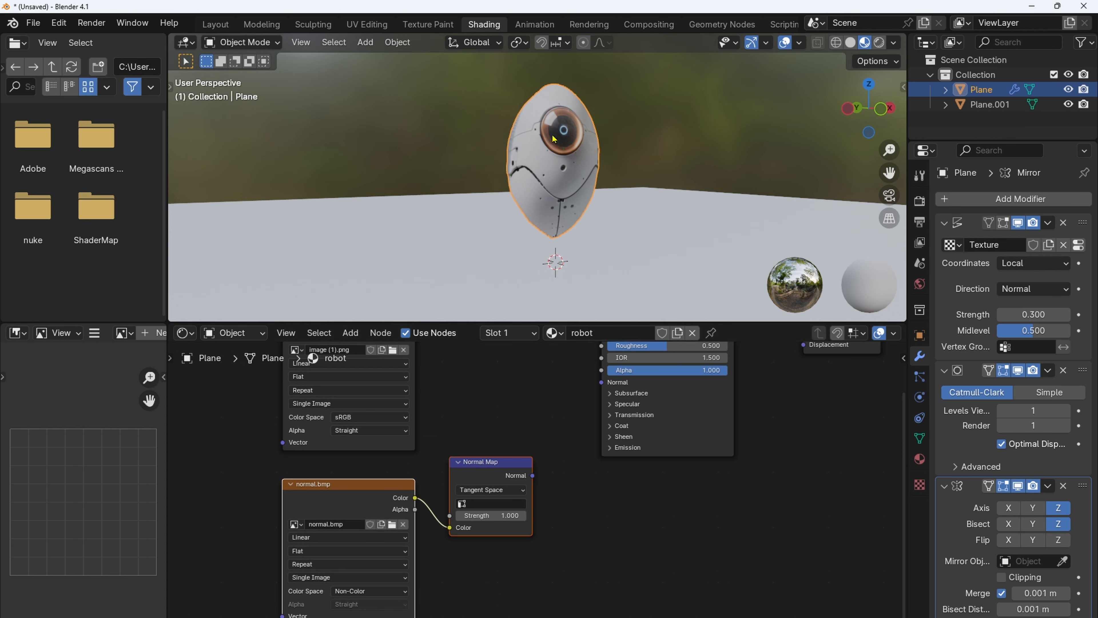
pyautogui.moveTo(543, 381); pyautogui.dragTo(471, 406, button='middle')
pyautogui.scroll(-4, 504, 397)
pyautogui.moveTo(447, 464); pyautogui.dragTo(408, 463, button='middle')
pyautogui.scroll(3, 398, 462)
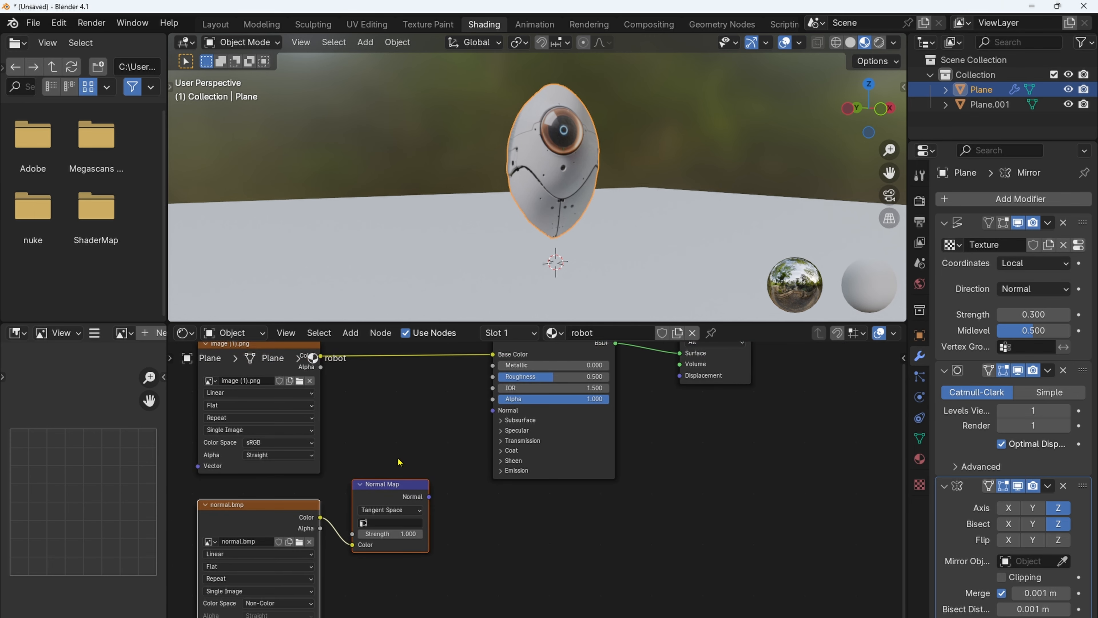
# Step: Connect the Normal Map node's Normal output to the Normal input of the Principled BSDF
pyautogui.moveTo(429, 496); pyautogui.dragTo(486, 414)
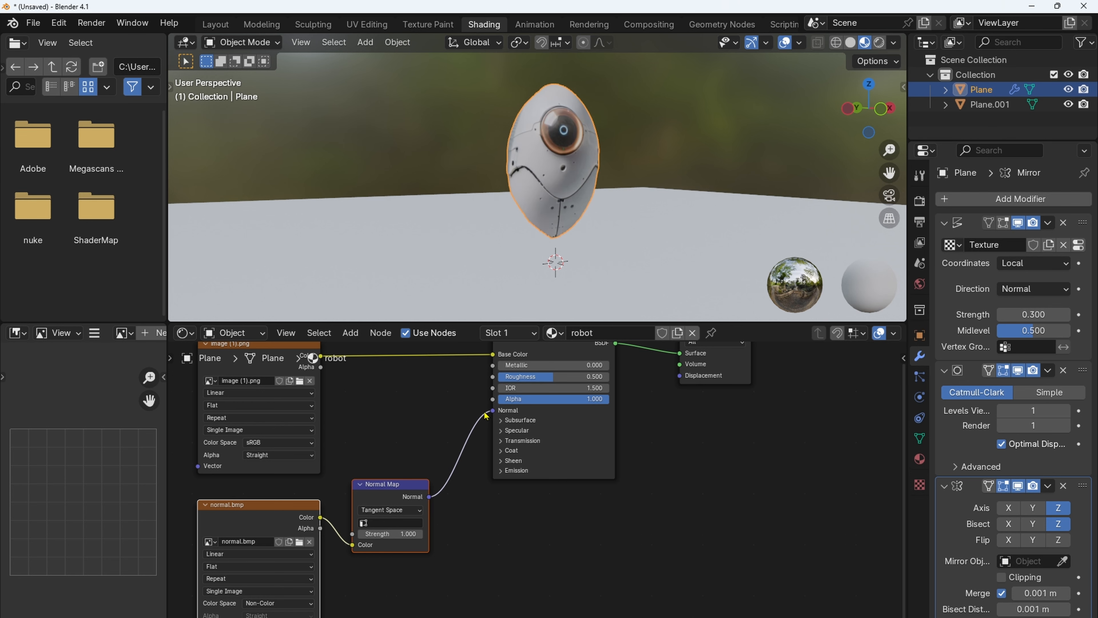
pyautogui.moveTo(508, 217); pyautogui.dragTo(620, 289, button='middle')
pyautogui.scroll(4, 567, 170)
# Step: Temporarily hide the floor plane to inspect the robot on its own, reselect the robot and unhide the floor
pyautogui.click(621, 289)
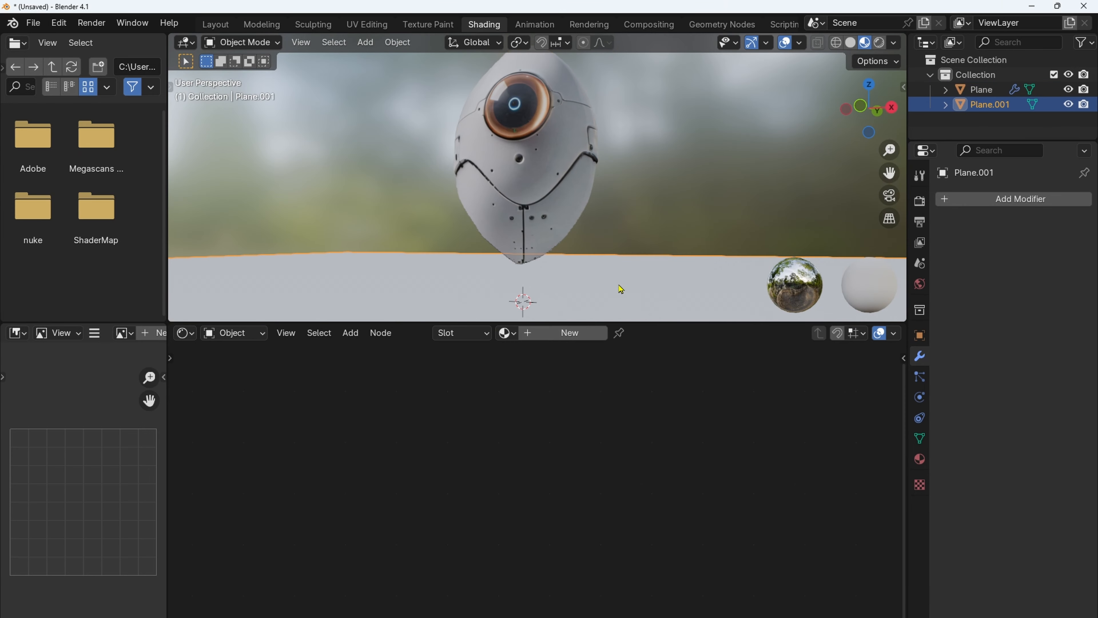
pyautogui.click(1068, 105)
pyautogui.moveTo(495, 236); pyautogui.dragTo(473, 227, button='middle')
pyautogui.scroll(-2, 472, 226)
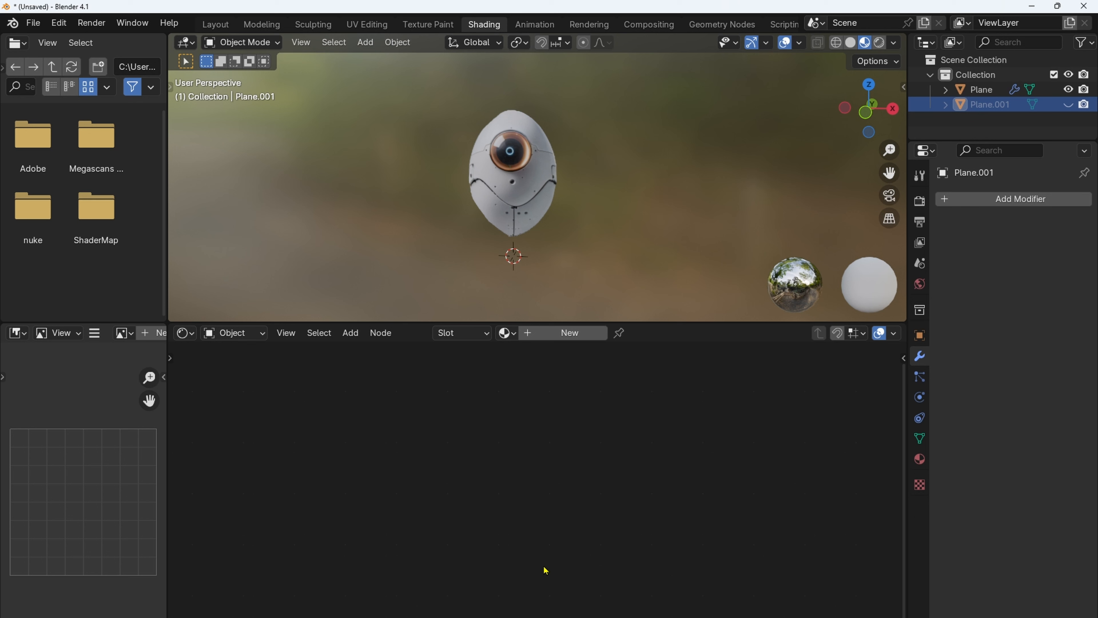
pyautogui.click(505, 206)
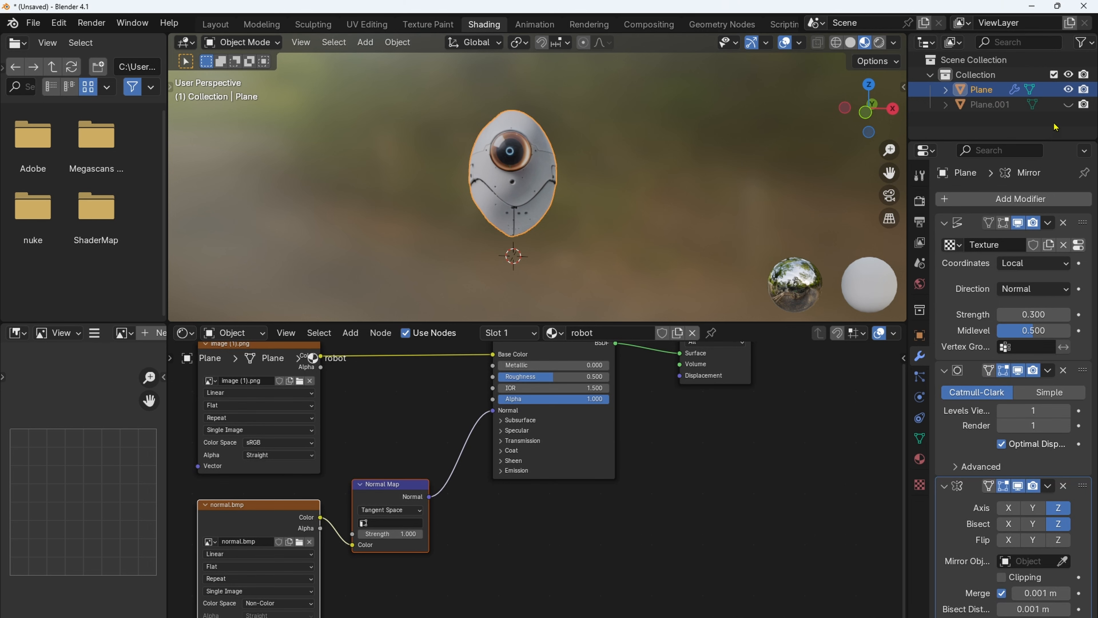
pyautogui.click(1068, 104)
# Step: Inspect the robot's normal-mapped surface in an enlarged 3D viewport and rebalance the space between the viewport and shader editor
pyautogui.moveTo(641, 319); pyautogui.dragTo(622, 465)
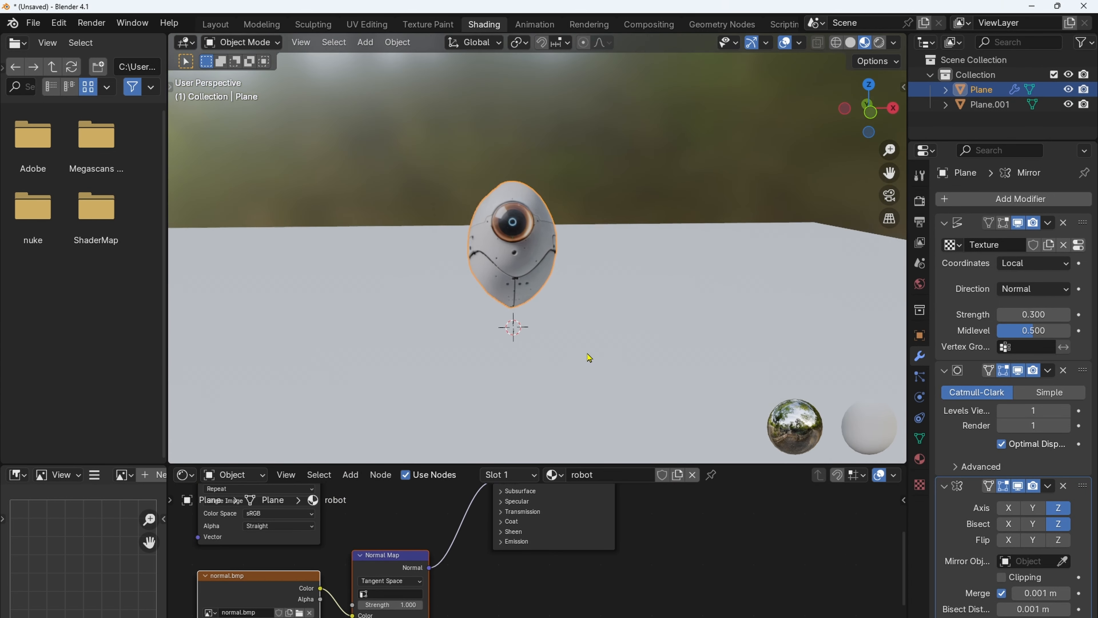
pyautogui.moveTo(589, 357); pyautogui.dragTo(561, 365, button='middle')
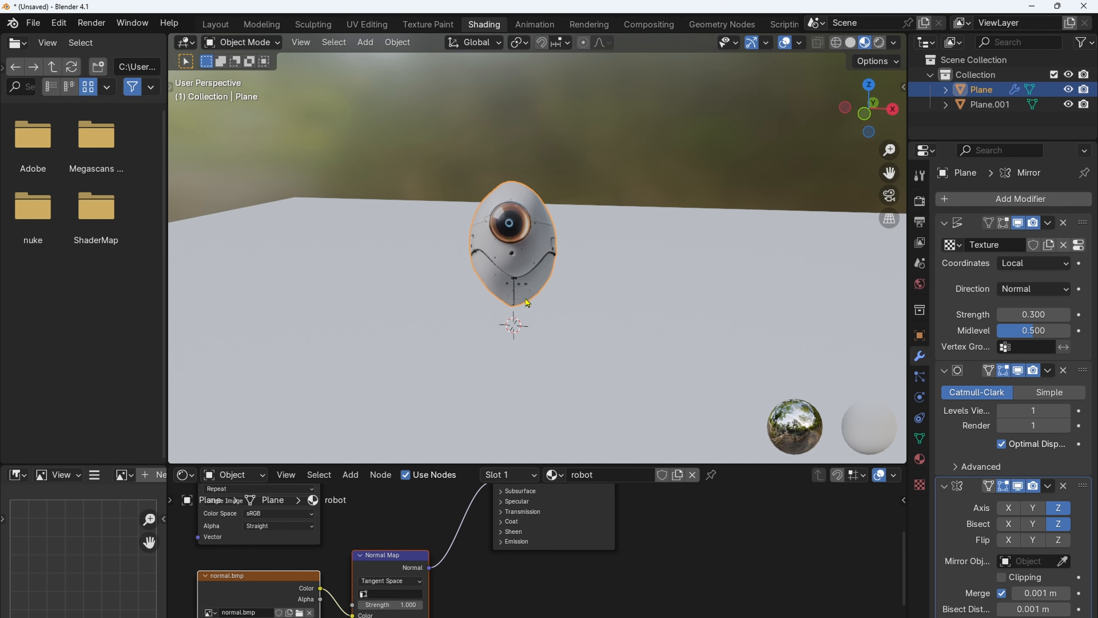
pyautogui.moveTo(466, 314)
pyautogui.mouseDown(button='middle')
pyautogui.moveTo(475, 319)
pyautogui.moveTo(445, 331)
pyautogui.moveTo(446, 318)
pyautogui.mouseUp(button='middle')
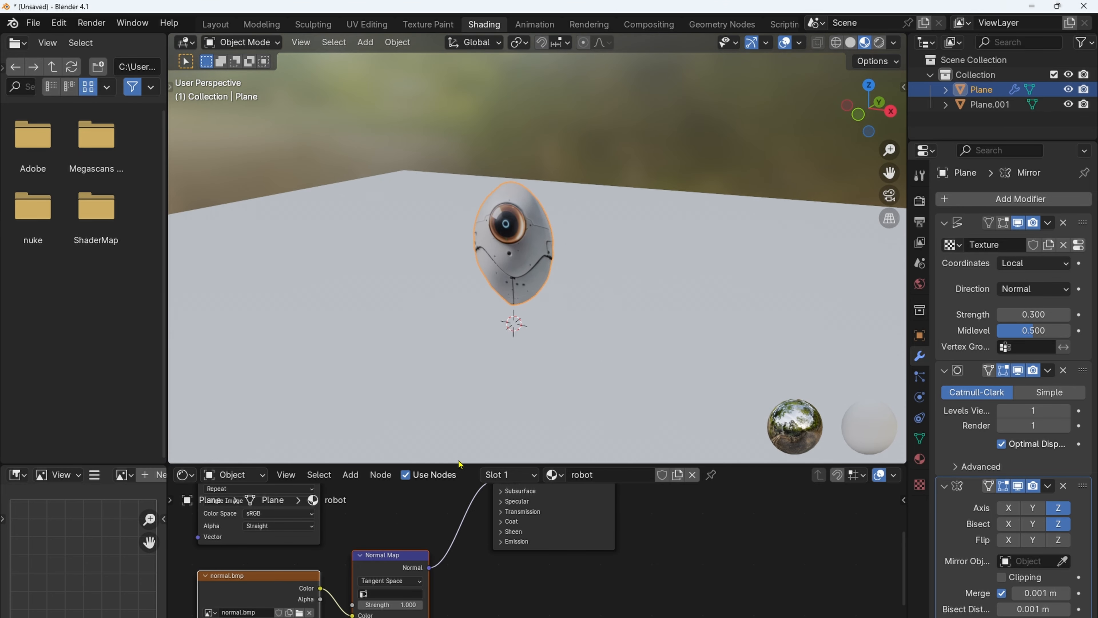
pyautogui.moveTo(458, 462); pyautogui.dragTo(458, 385)
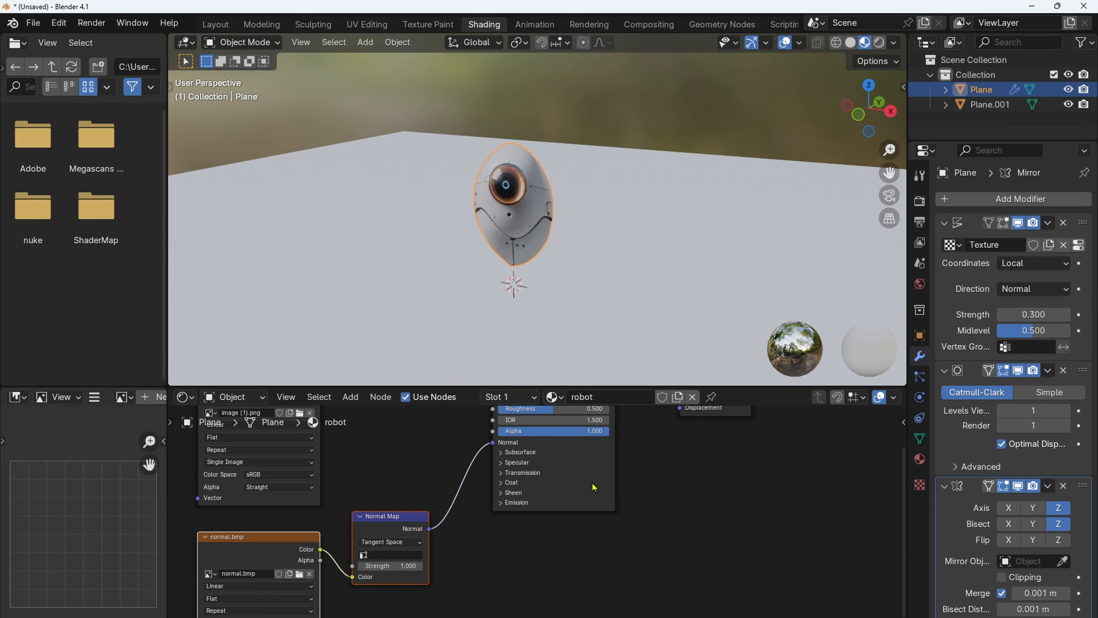
# Step: Create a new material on the floor plane and name it sol
pyautogui.click(636, 312)
pyautogui.click(560, 396)
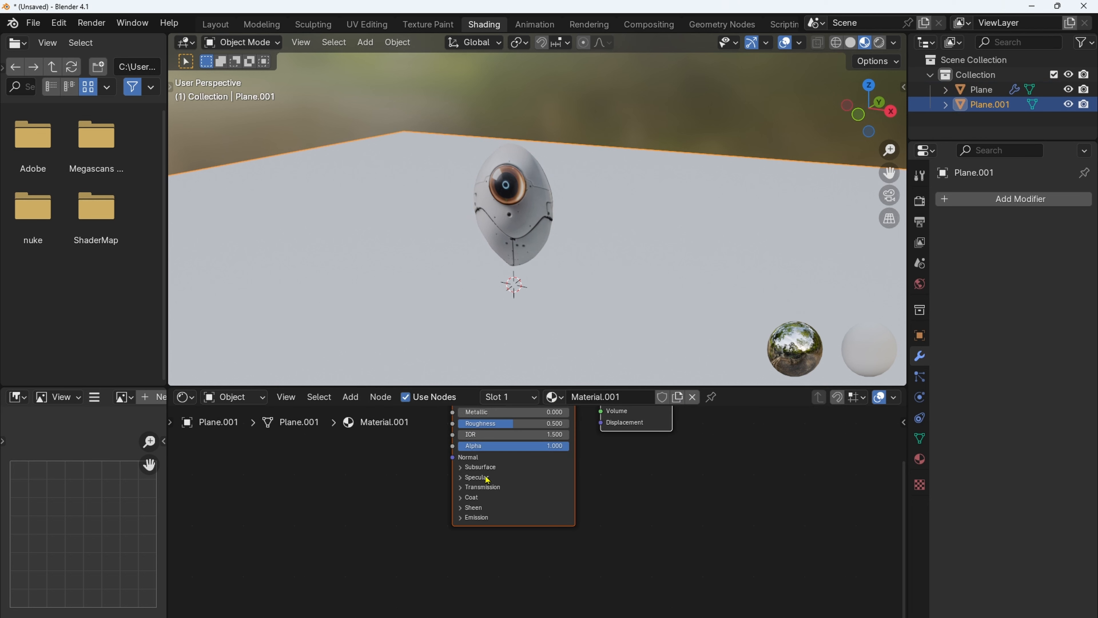
pyautogui.scroll(-2, 365, 504)
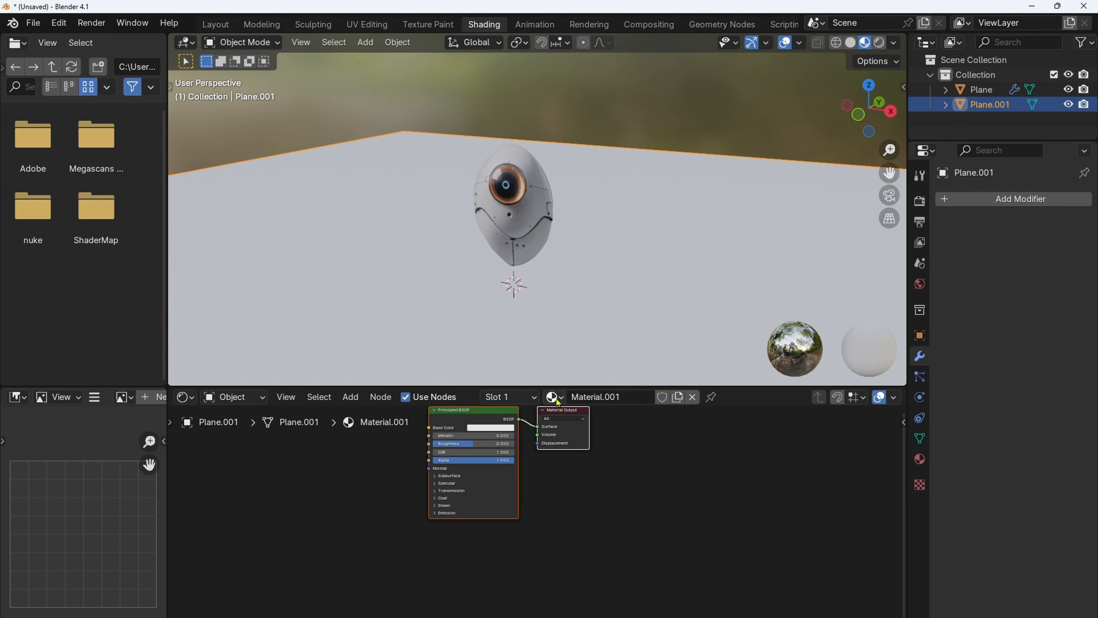
pyautogui.click(610, 396)
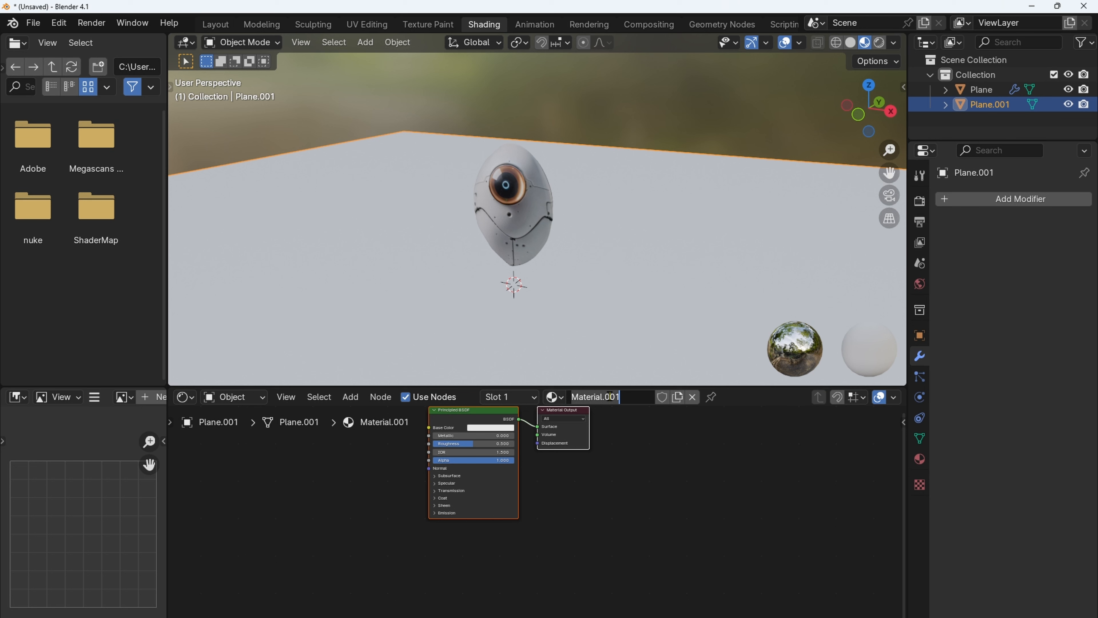
pyautogui.hotkey('ctrl', 'a')
pyautogui.write('sol')
pyautogui.press('Return')
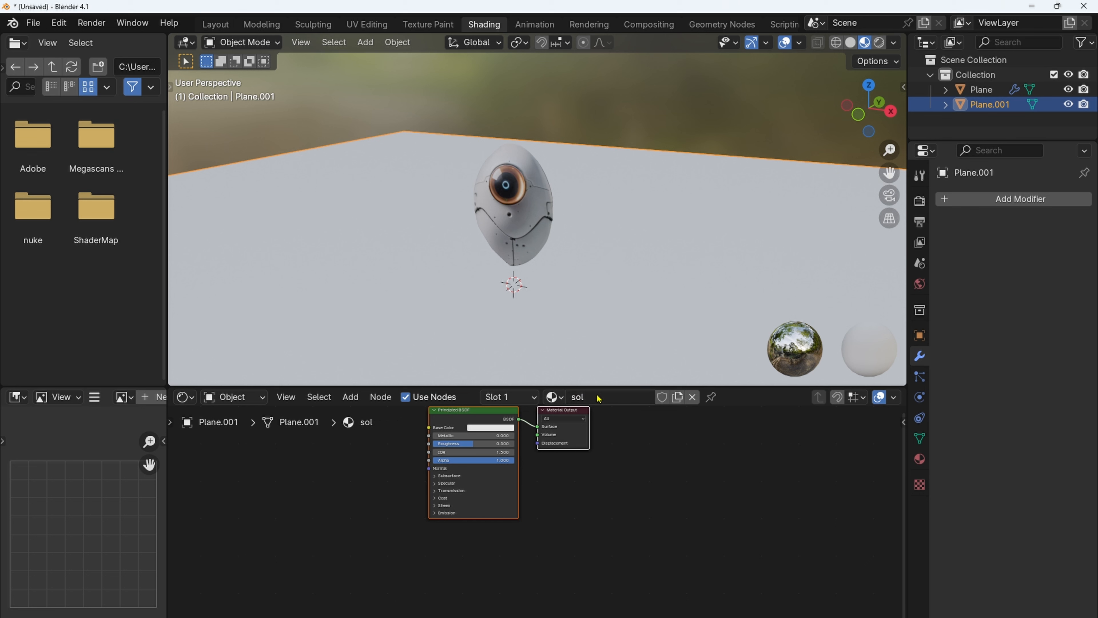
# Step: Set the floor material's Metallic to 1.000 and darken its Base Color to a value of 0.048
pyautogui.moveTo(455, 437); pyautogui.dragTo(538, 437)
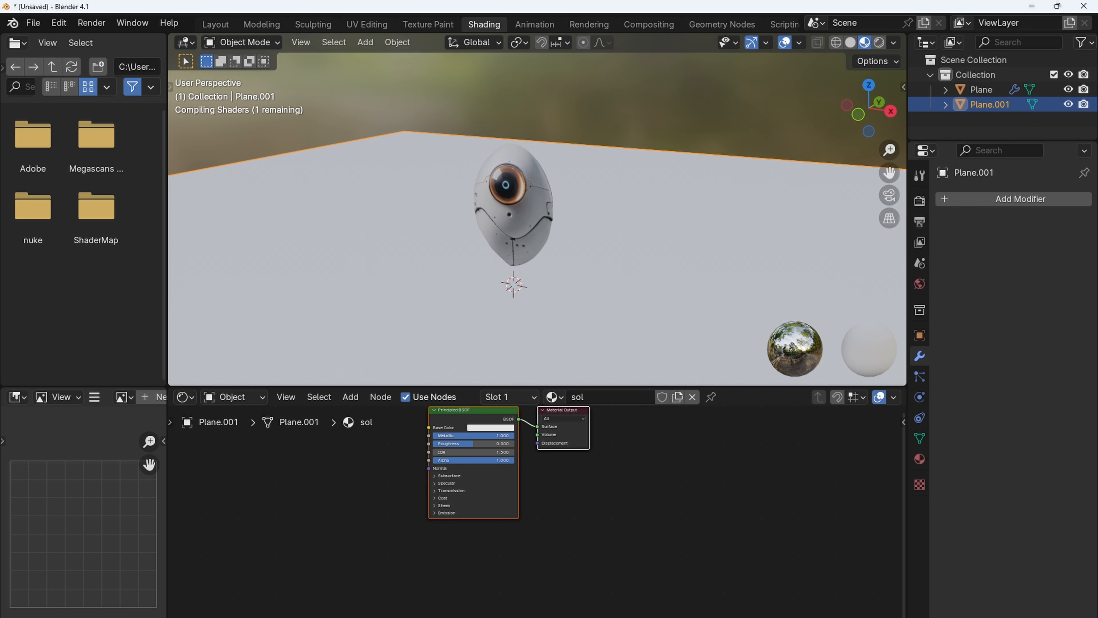
pyautogui.moveTo(367, 488); pyautogui.dragTo(366, 537, button='middle')
pyautogui.scroll(3, 418, 518)
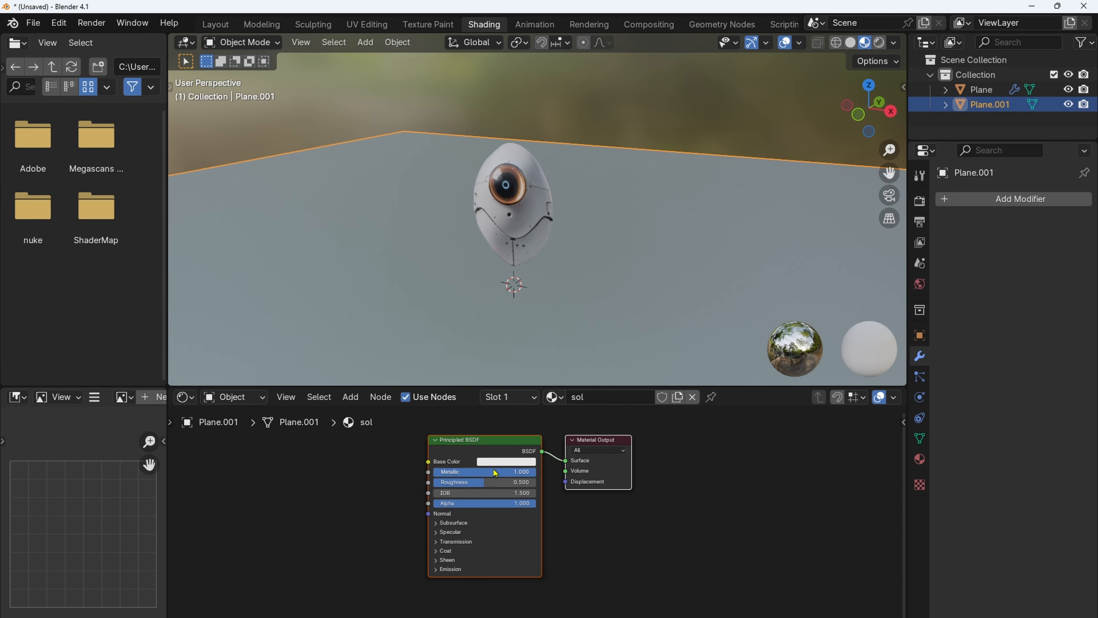
pyautogui.click(502, 462)
pyautogui.moveTo(572, 324); pyautogui.dragTo(571, 370)
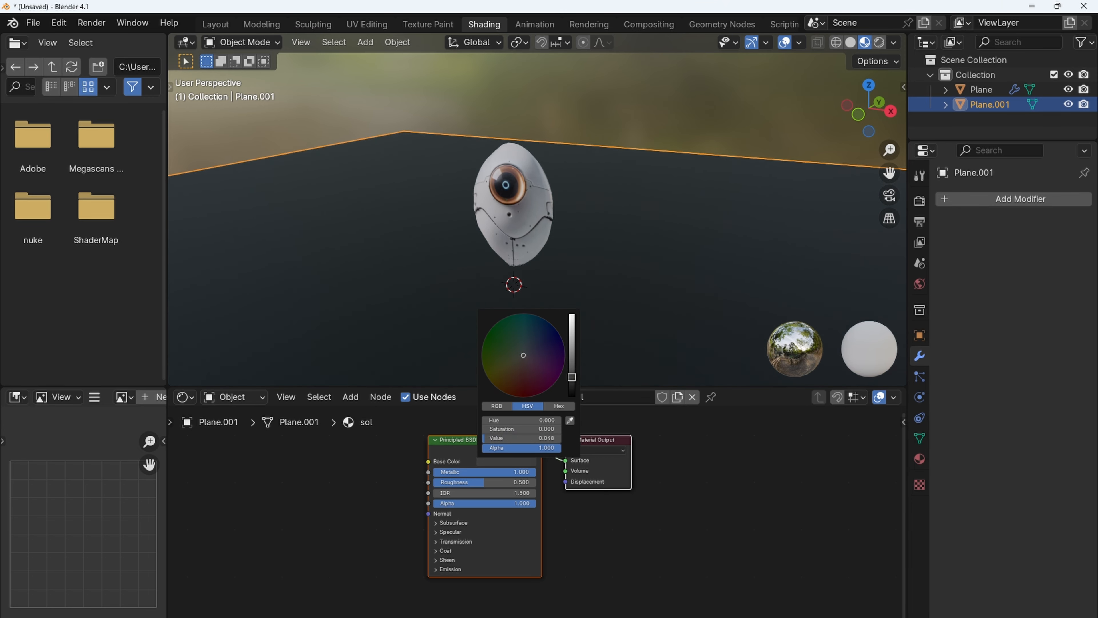
# Step: Add a Brick Texture node to the floor material and connect its Color output to the Principled BSDF's Base Color
pyautogui.moveTo(373, 508); pyautogui.dragTo(406, 520, button='middle')
pyautogui.hotkey('shift', 'a')
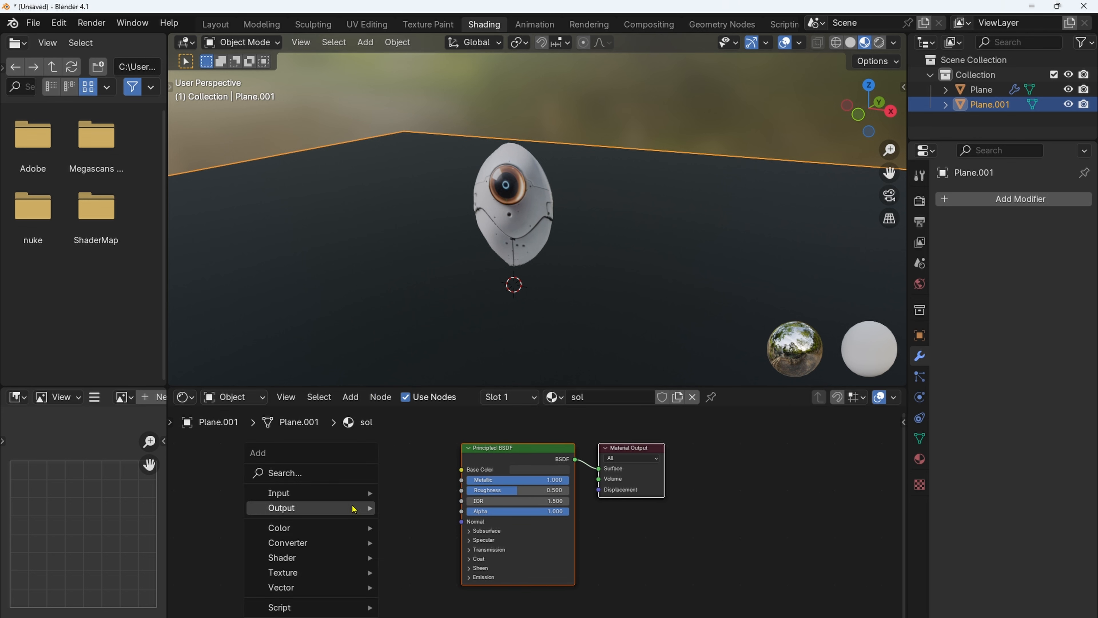
pyautogui.moveTo(354, 509)
pyautogui.write('bric')
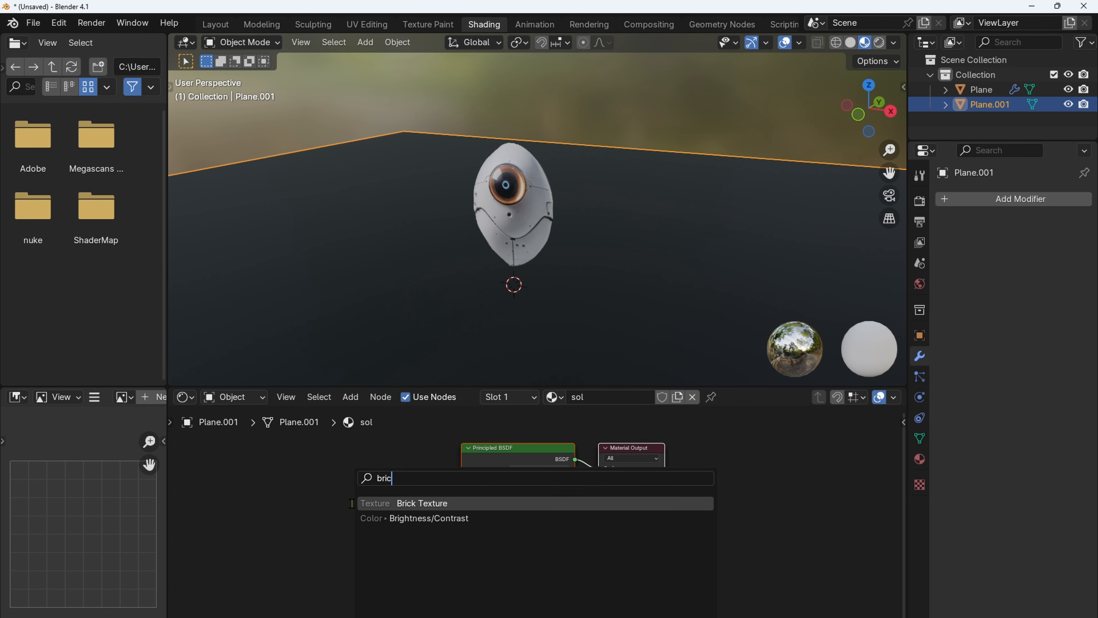
pyautogui.press('Return')
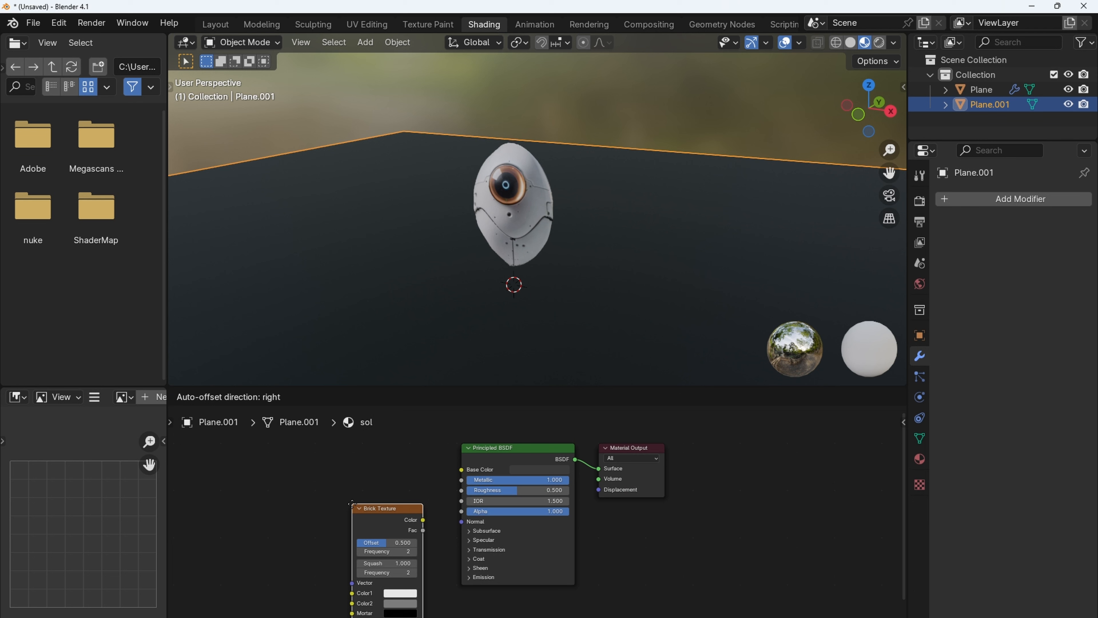
pyautogui.click(309, 477)
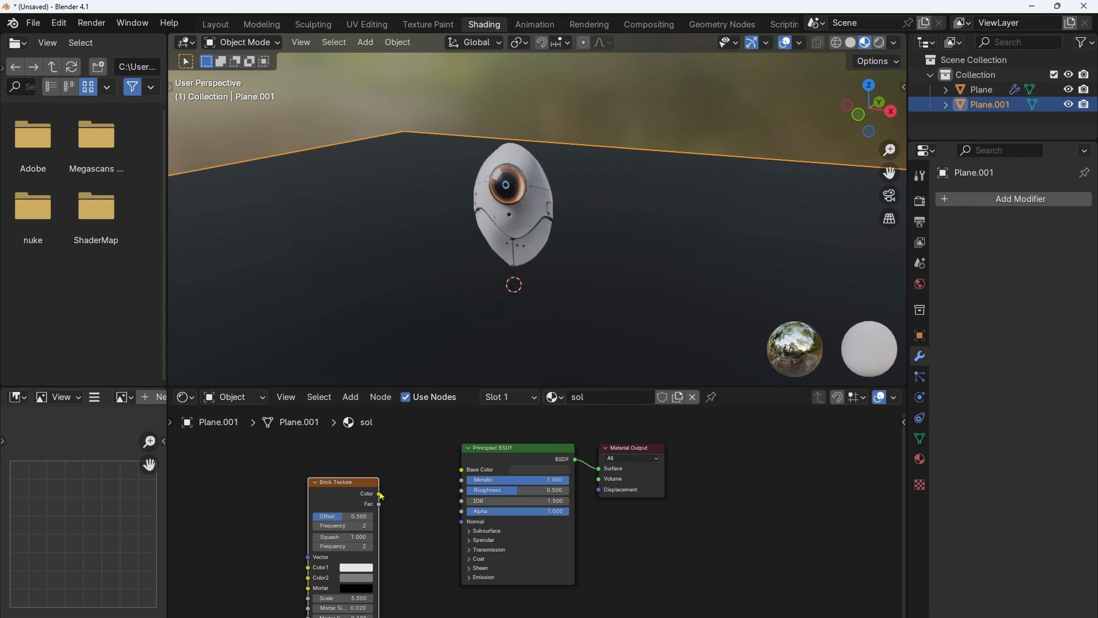
pyautogui.moveTo(379, 493); pyautogui.dragTo(461, 471)
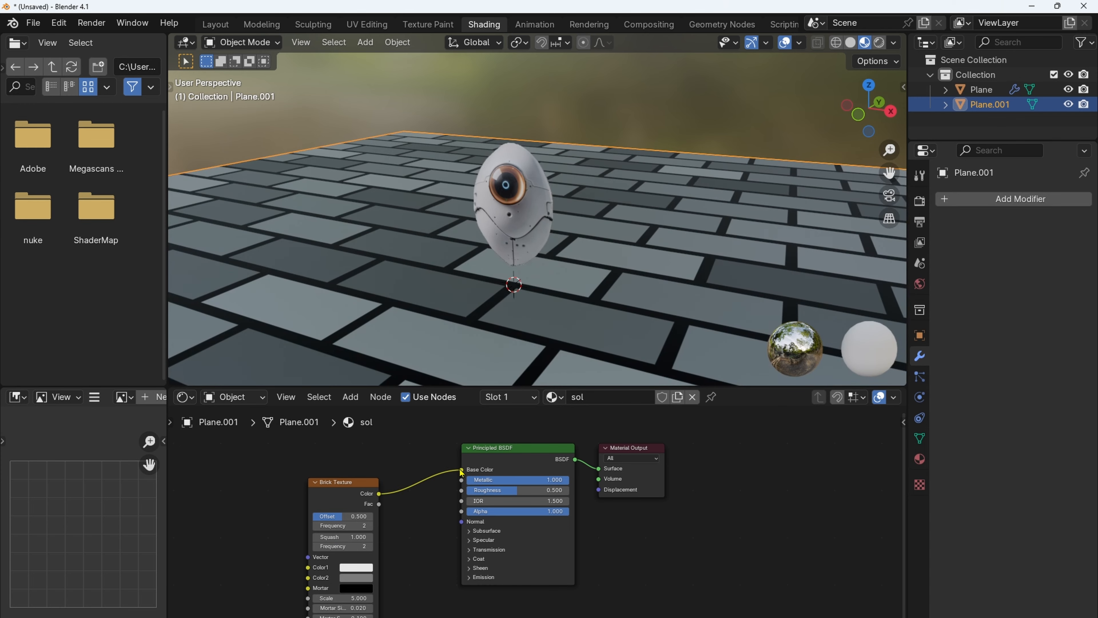
# Step: Set both the offset Frequency and the squash Frequency of the Brick Texture to 1
pyautogui.moveTo(491, 266); pyautogui.dragTo(497, 303, button='middle')
pyautogui.moveTo(426, 497); pyautogui.dragTo(431, 458, button='middle')
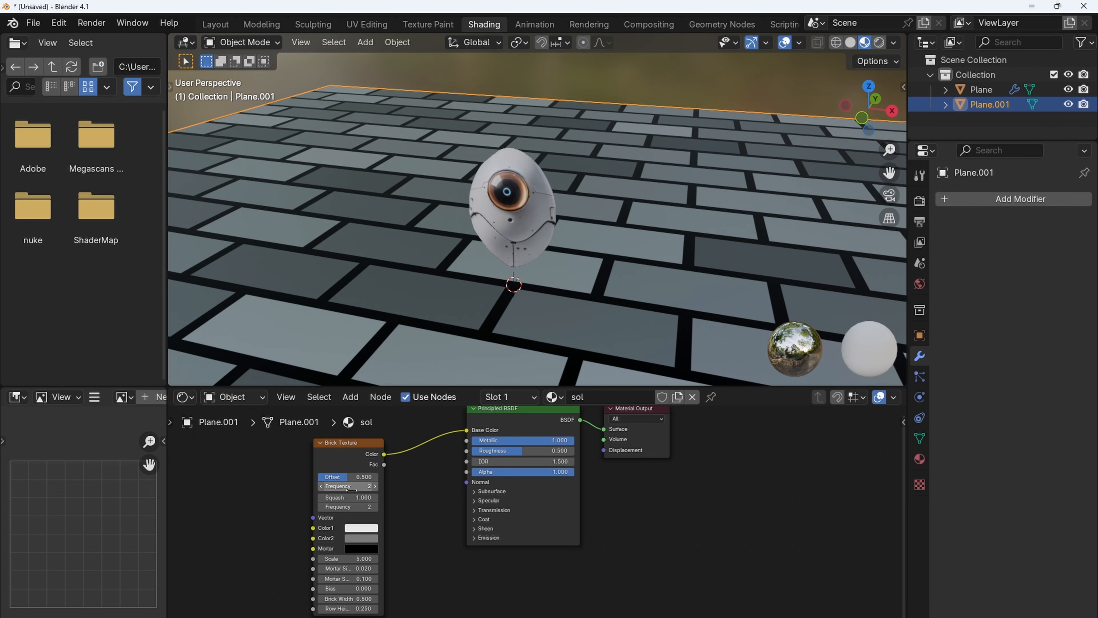
pyautogui.click(337, 487)
pyautogui.write('1')
pyautogui.press('Return')
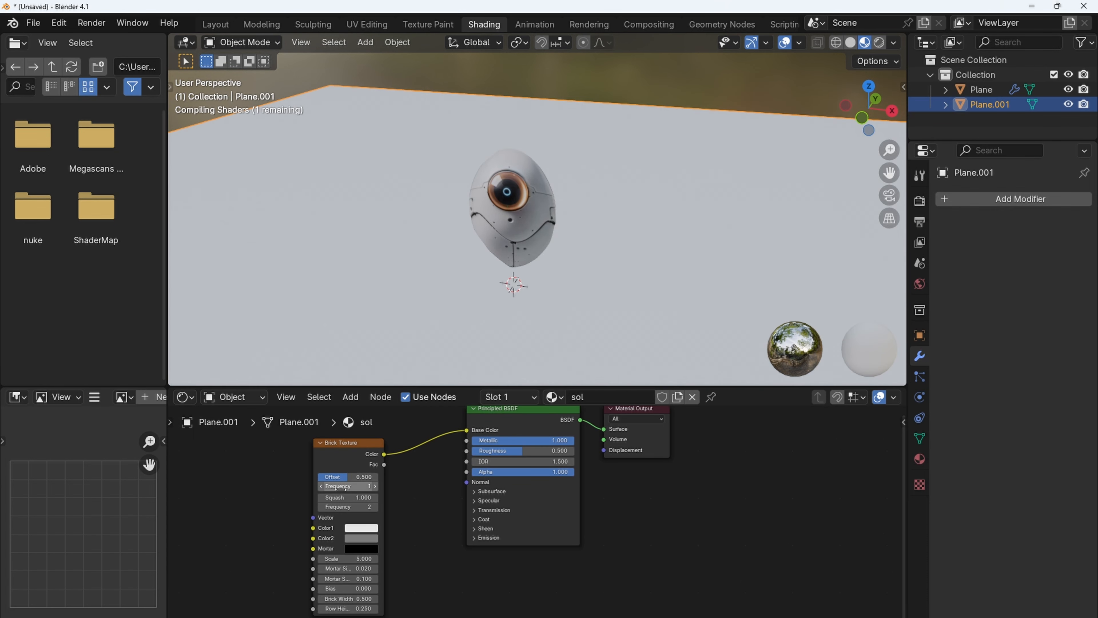
pyautogui.click(350, 506)
pyautogui.write('1')
pyautogui.press('Return')
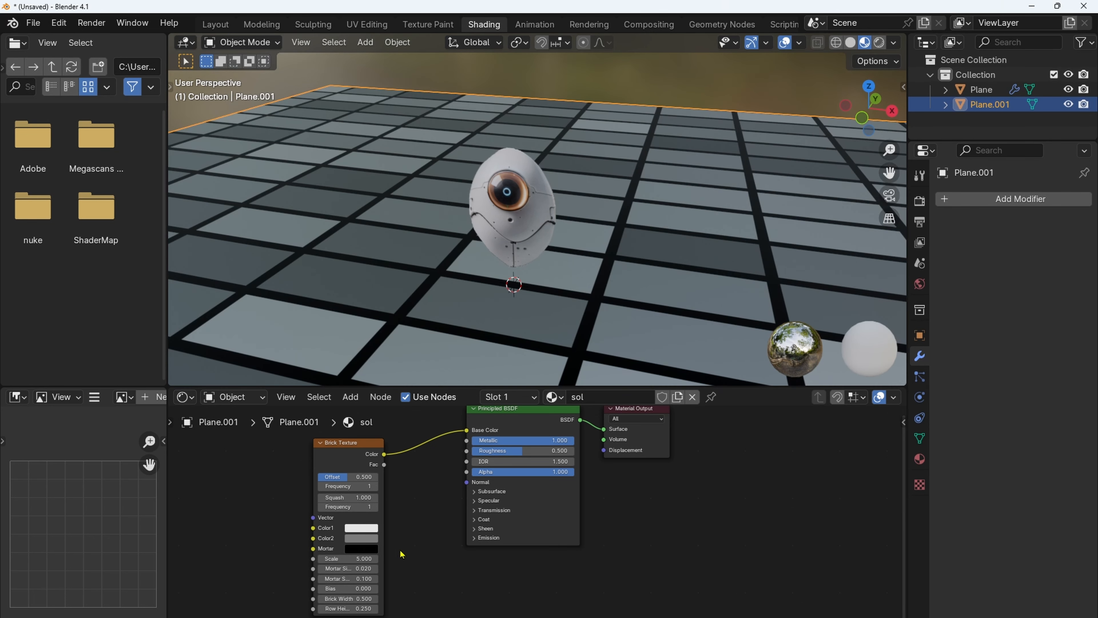
# Step: Set the Brick Texture's Scale to 2 and check the larger tiles around the robot
pyautogui.moveTo(401, 555); pyautogui.dragTo(394, 510, button='middle')
pyautogui.scroll(3, 380, 539)
pyautogui.doubleClick(328, 502)
pyautogui.write('2')
pyautogui.press('Return')
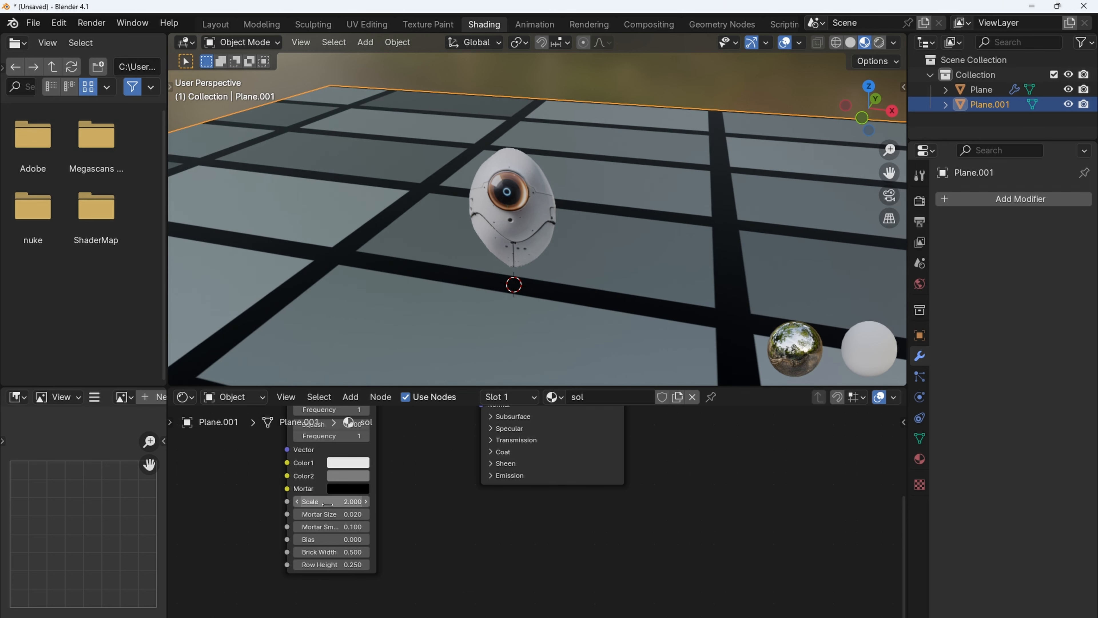
pyautogui.moveTo(475, 222)
pyautogui.mouseDown(button='middle')
pyautogui.moveTo(454, 208)
pyautogui.moveTo(451, 40)
pyautogui.moveTo(471, 226)
pyautogui.moveTo(477, 217)
pyautogui.mouseUp(button='middle')
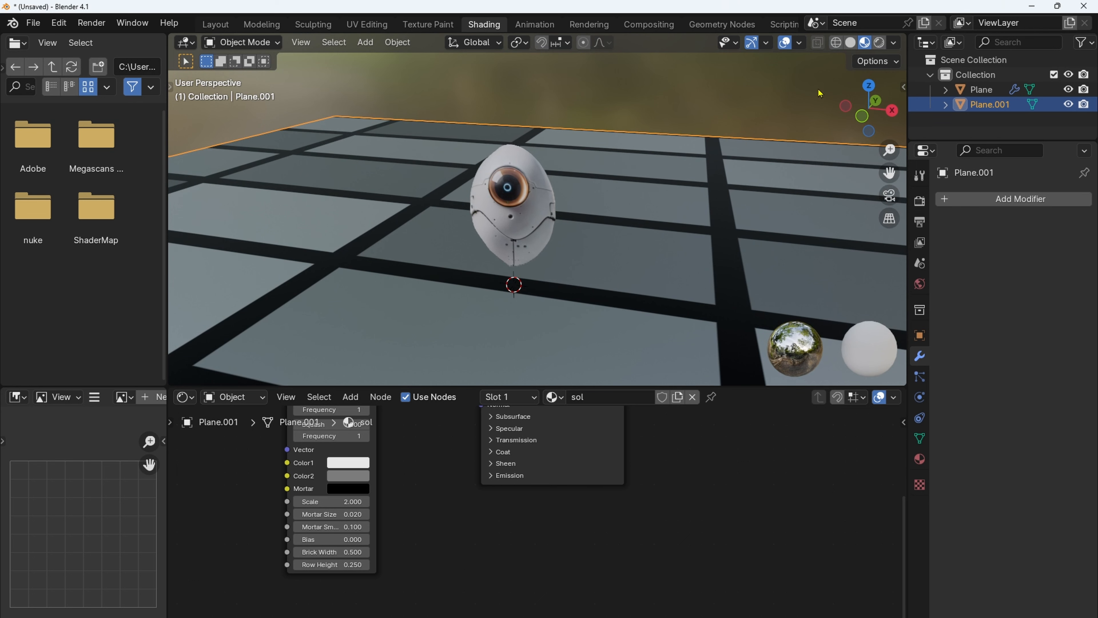
# Step: Switch the viewport to rendered shading and set the render engine to Cycles with GPU Compute as the device
pyautogui.click(881, 46)
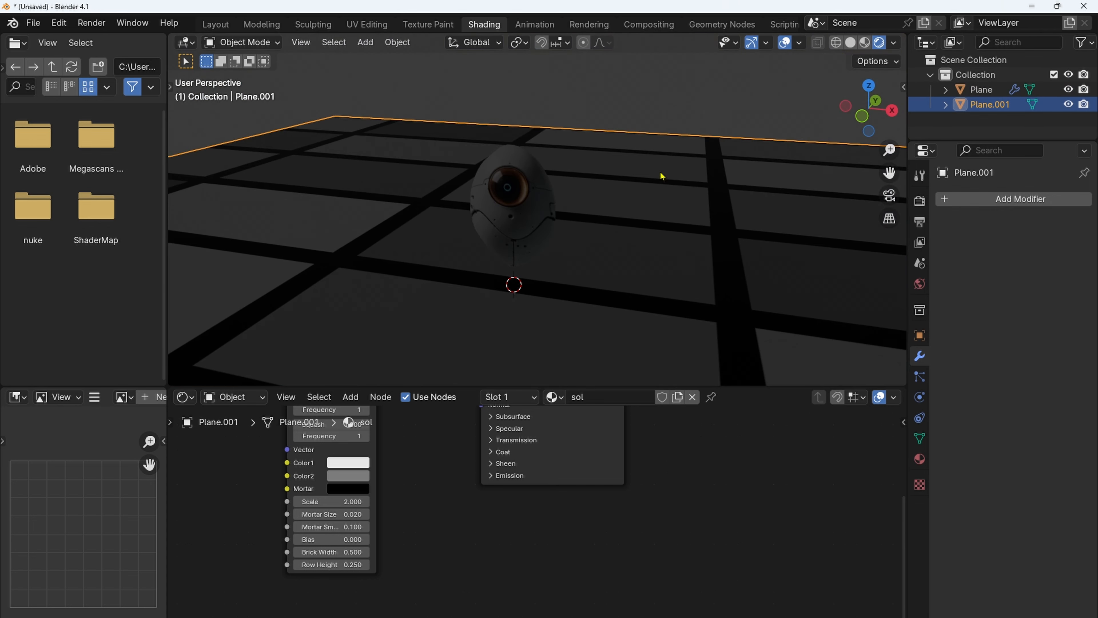
pyautogui.moveTo(650, 194); pyautogui.dragTo(654, 174, button='middle')
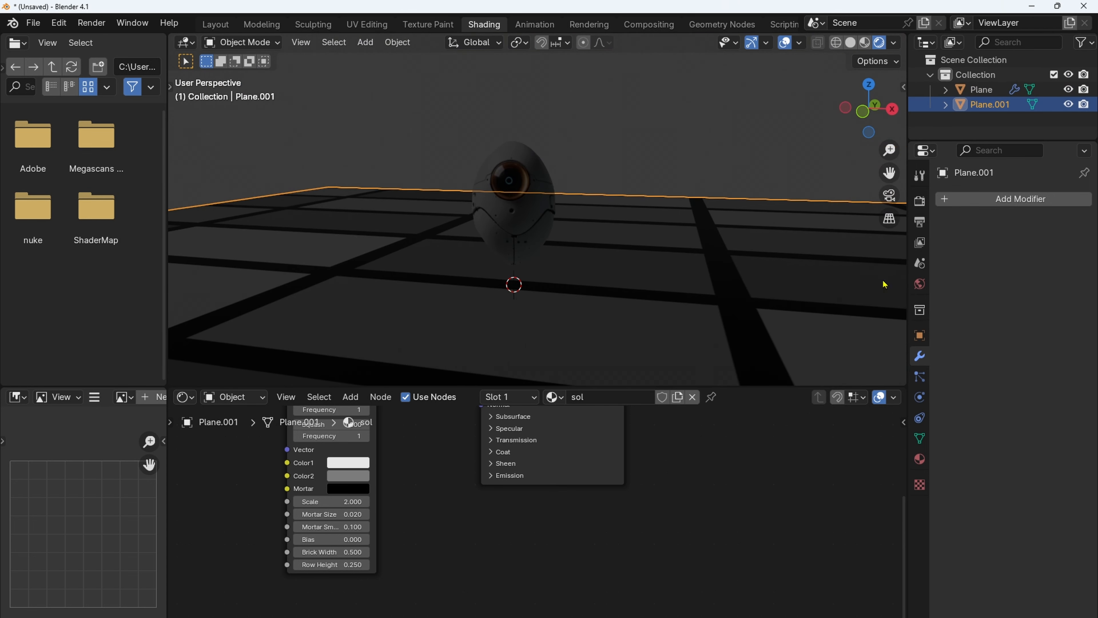
pyautogui.click(918, 201)
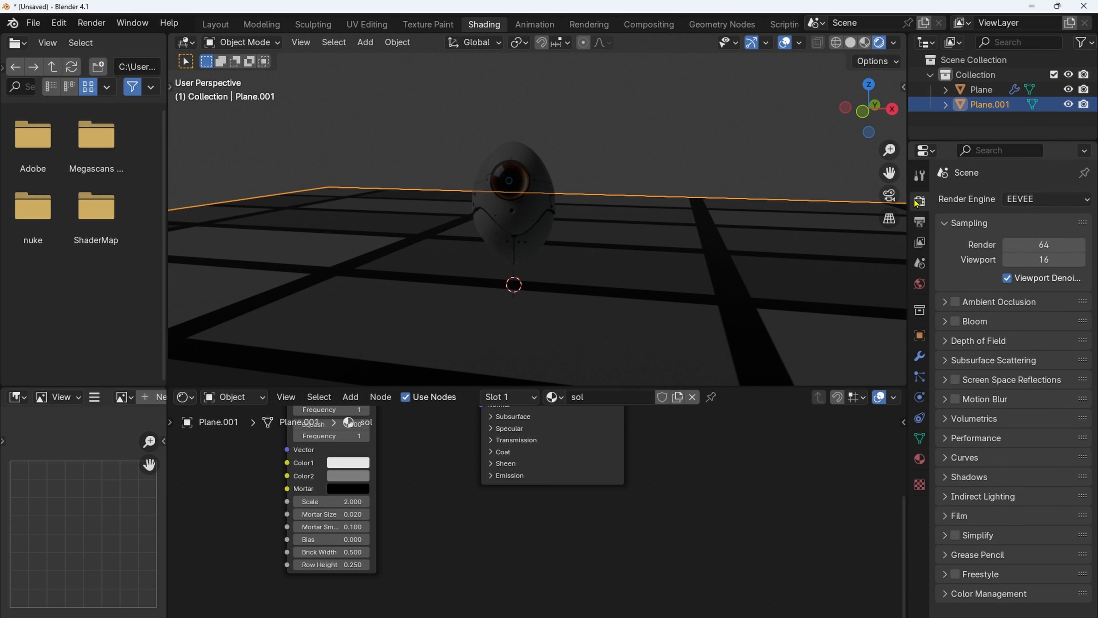
pyautogui.click(1040, 200)
pyautogui.click(1034, 250)
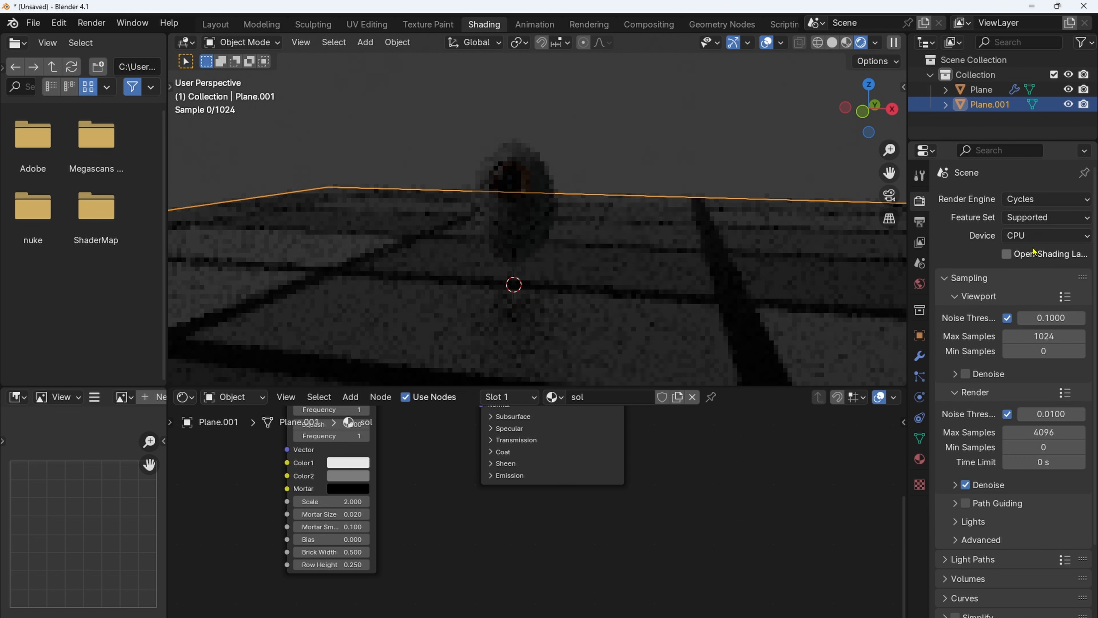
pyautogui.moveTo(566, 237)
pyautogui.mouseDown(button='middle')
pyautogui.moveTo(592, 229)
pyautogui.moveTo(571, 241)
pyautogui.mouseUp(button='middle')
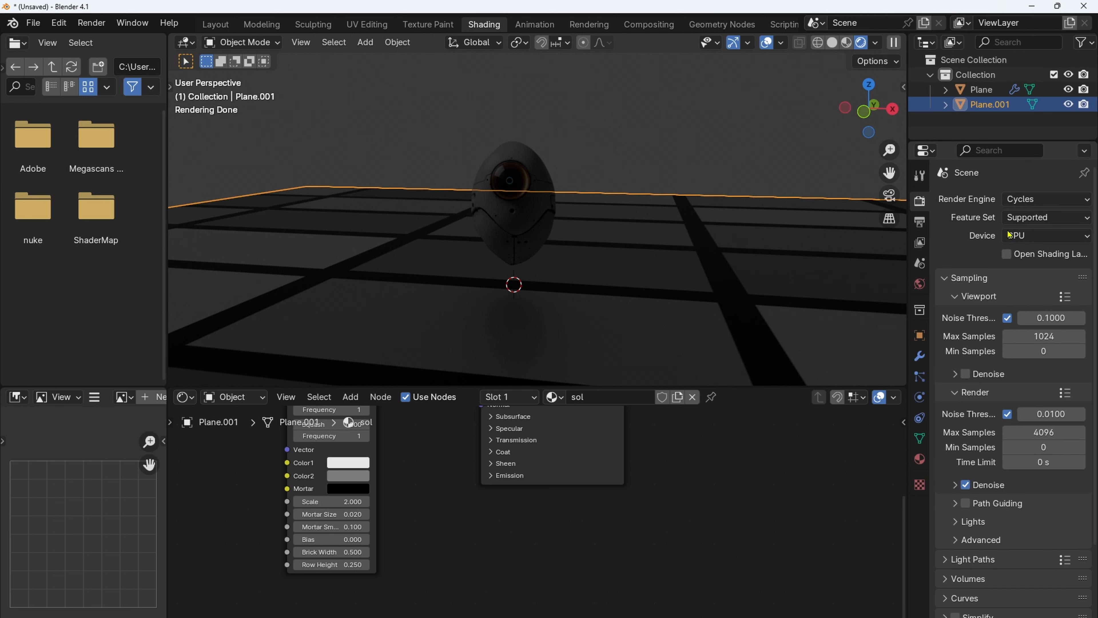
pyautogui.click(1032, 236)
pyautogui.click(1030, 269)
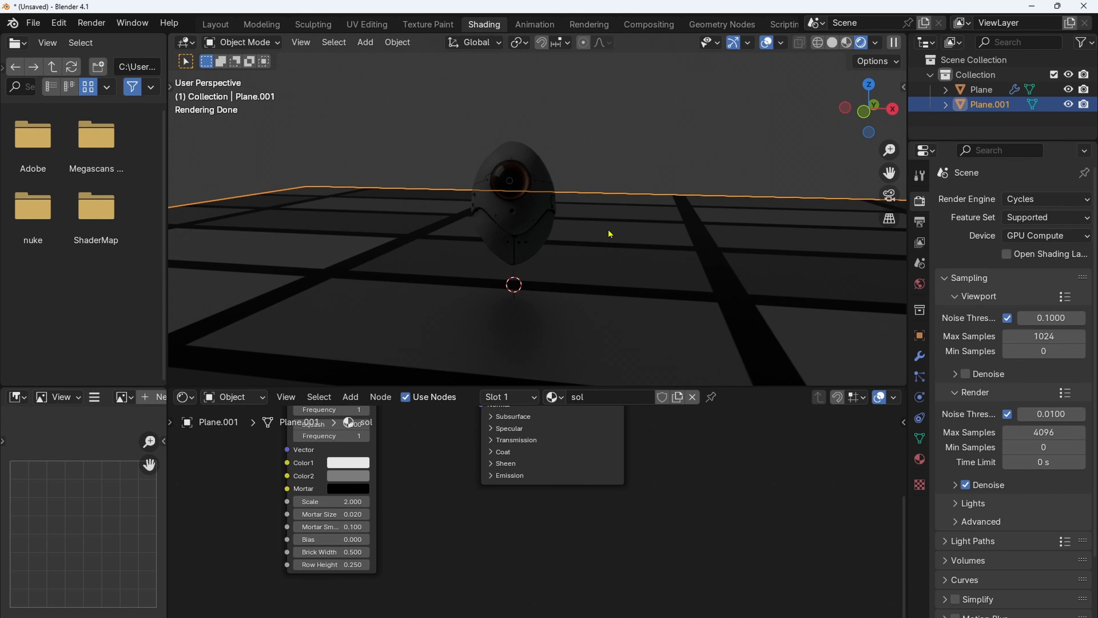
# Step: Deselect the floor and set the World background Strength to 0
pyautogui.click(918, 286)
pyautogui.scroll(-1, 591, 282)
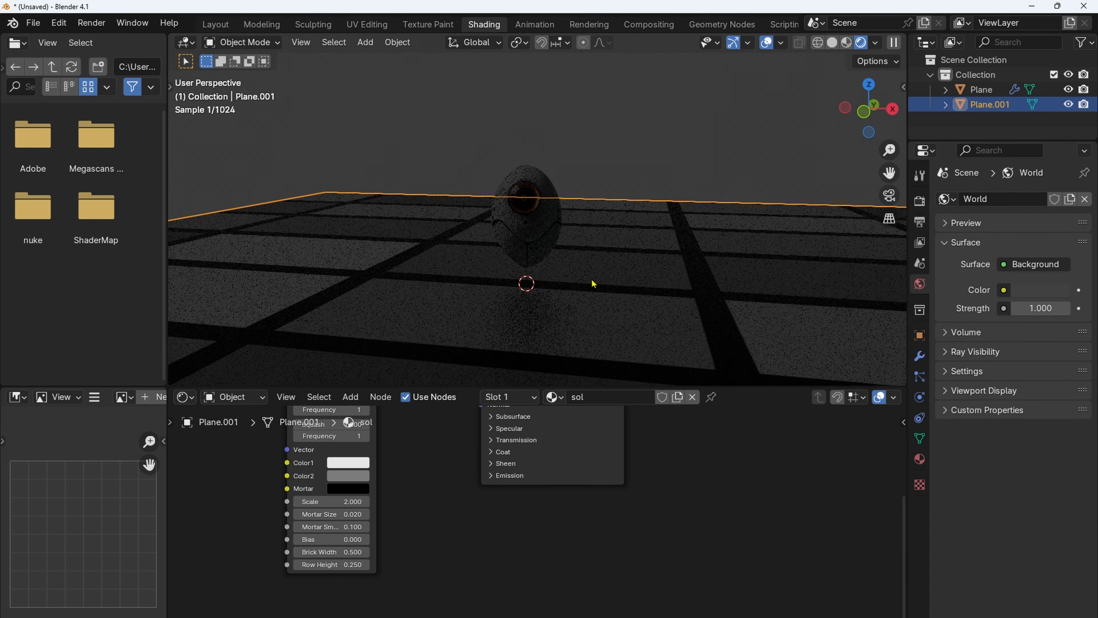
pyautogui.click(654, 154)
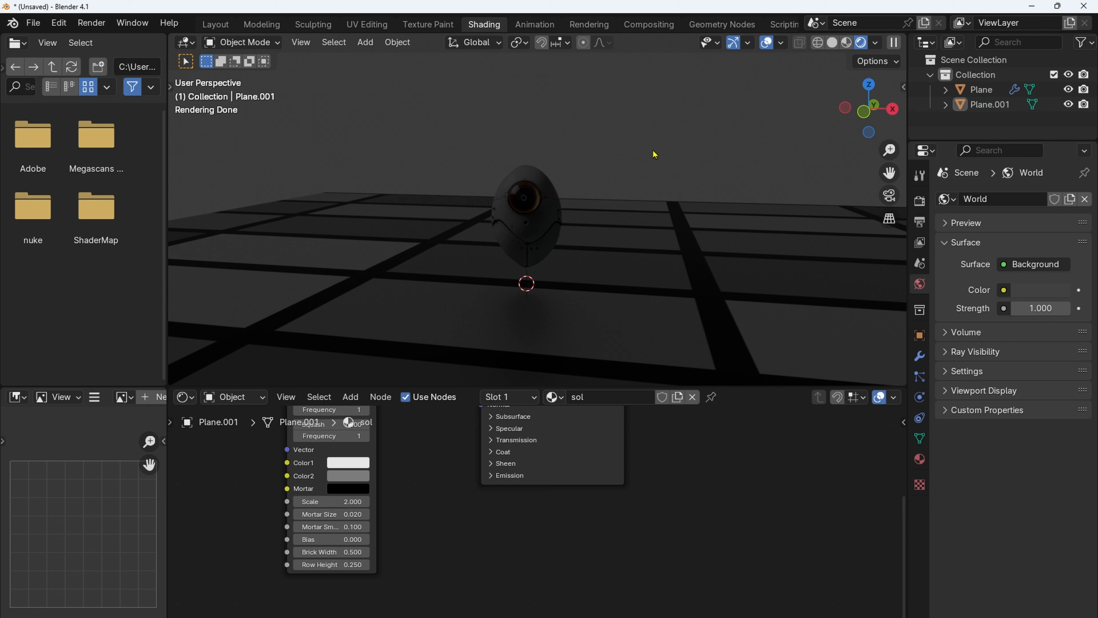
pyautogui.click(1053, 308)
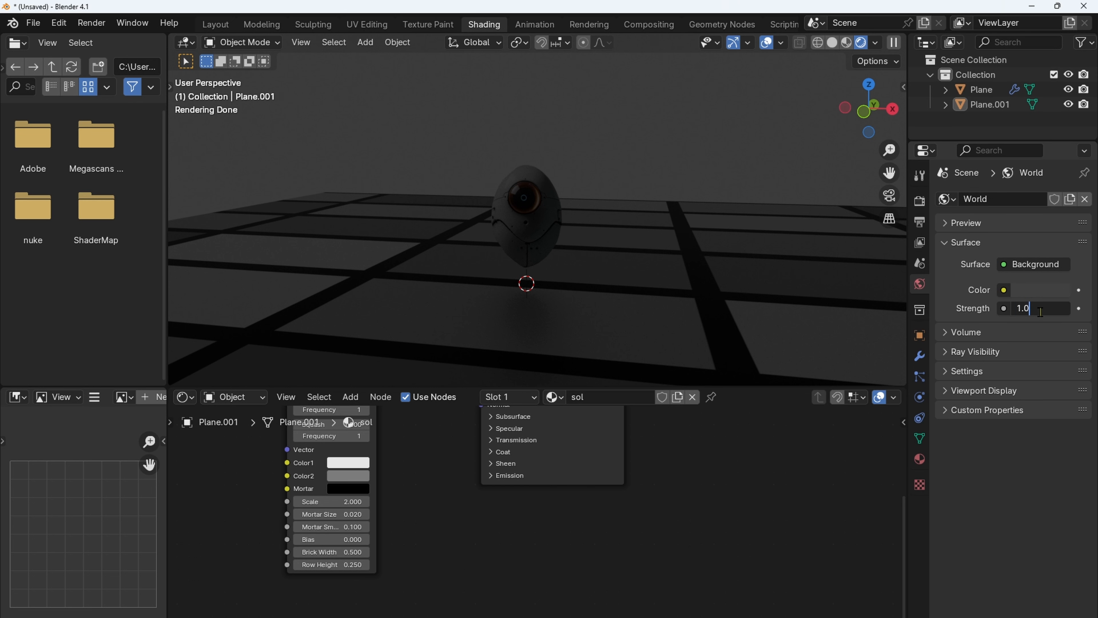
pyautogui.write('0')
pyautogui.press('Return')
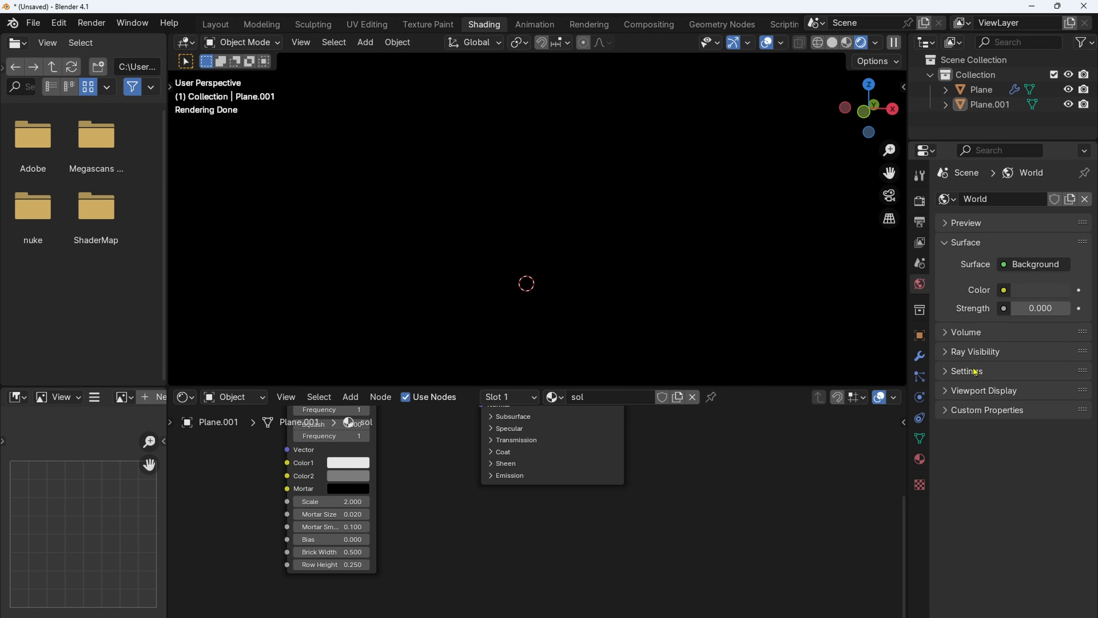
# Step: Add an area light at the scene origin and raise it along Z until it sits above the robot
pyautogui.hotkey('shift', 'a')
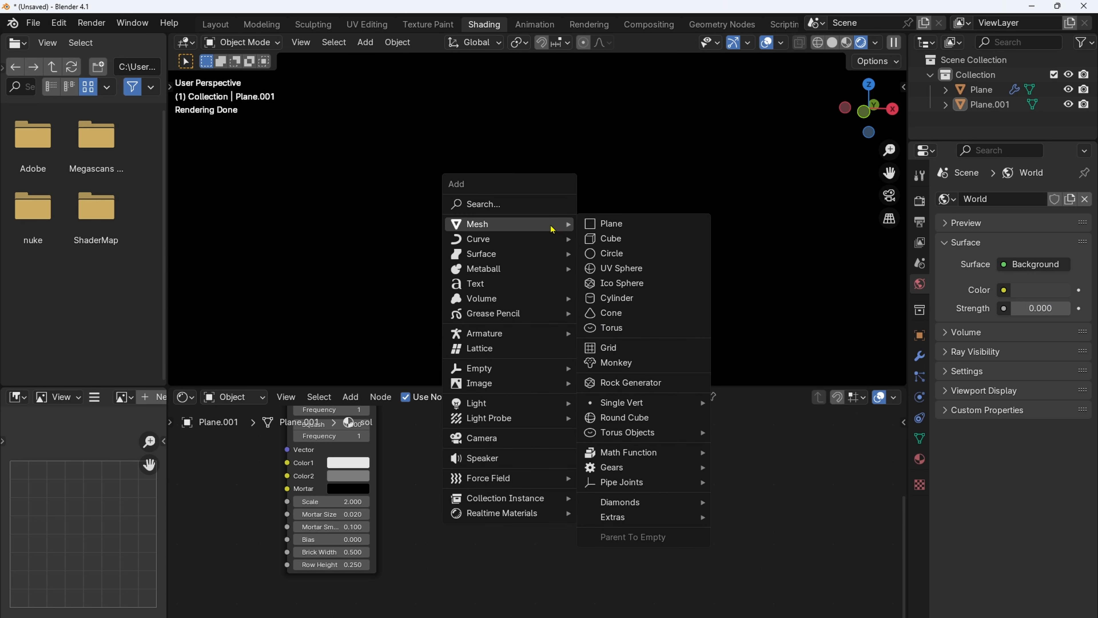
pyautogui.moveTo(541, 403)
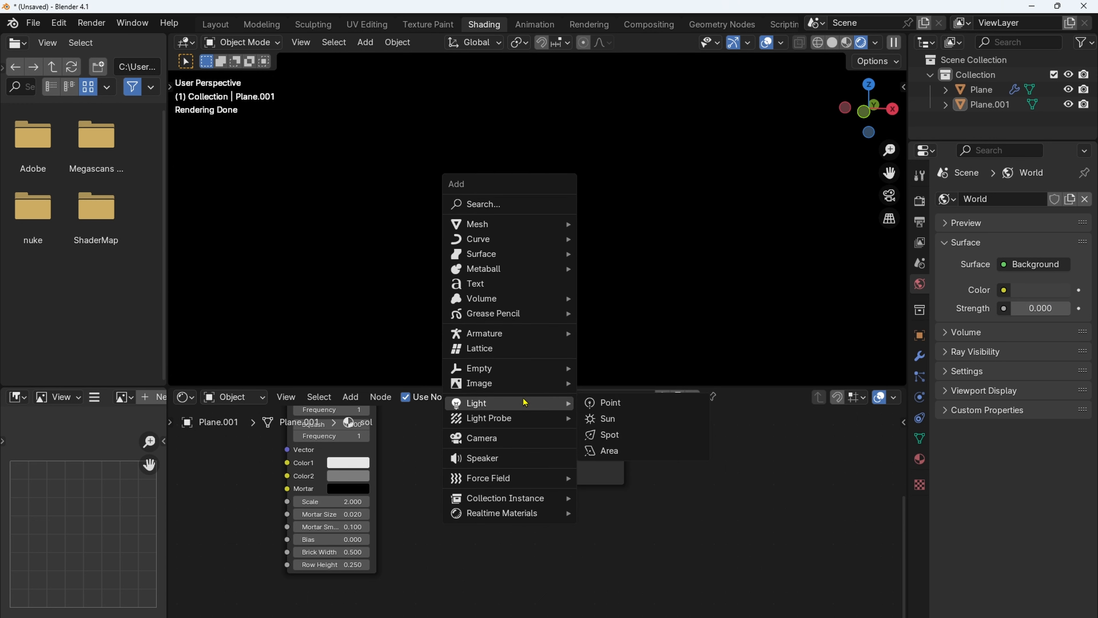
pyautogui.click(634, 450)
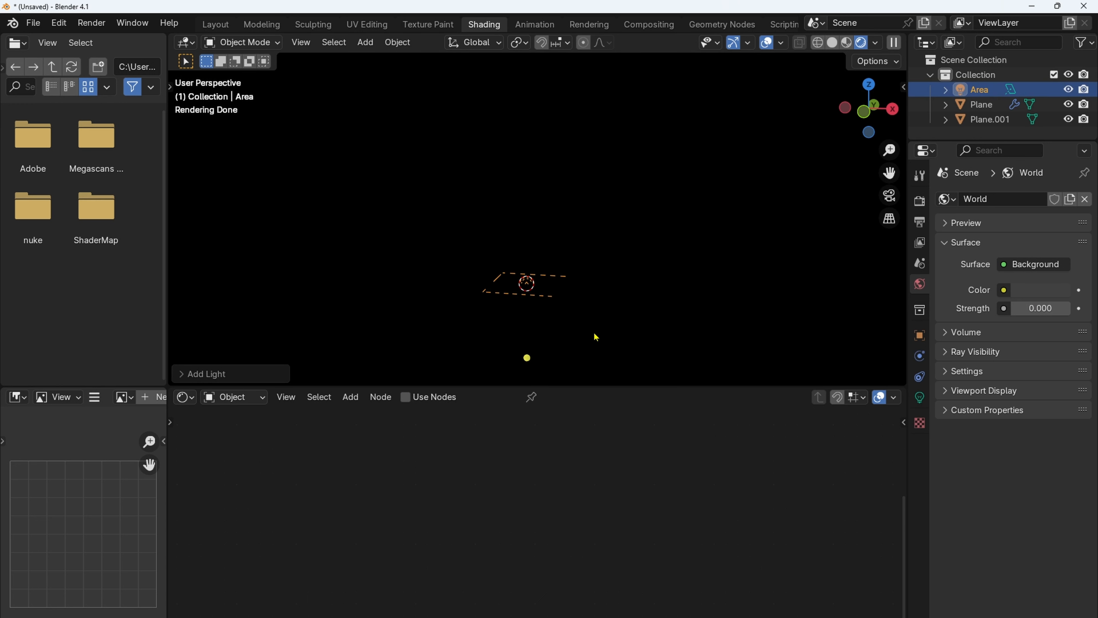
pyautogui.press('g')
pyautogui.press('z')
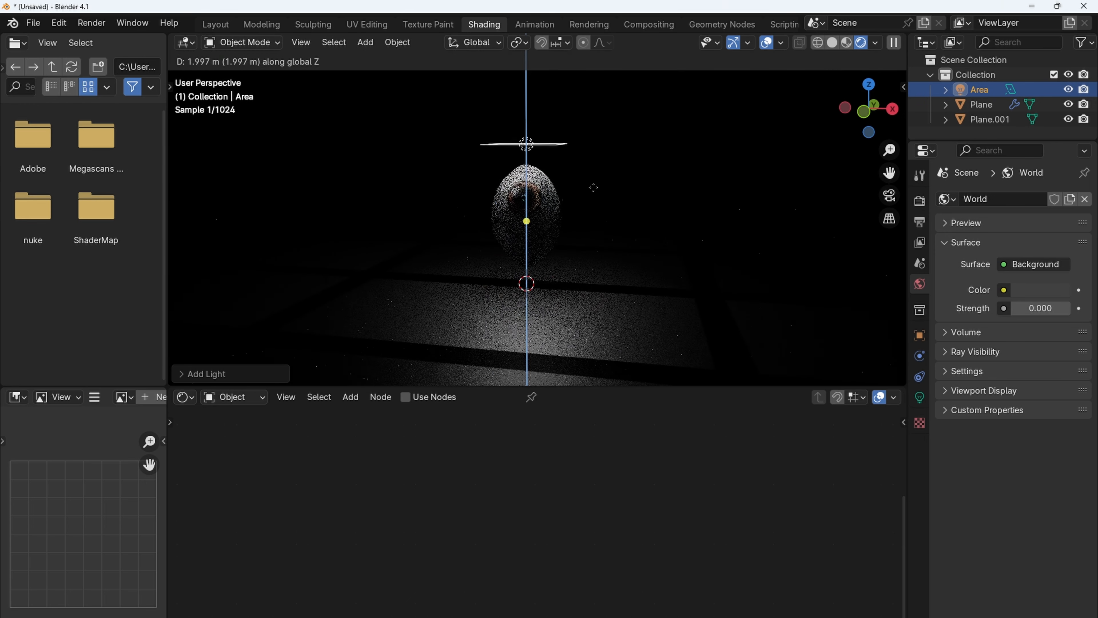
pyautogui.click(584, 153)
pyautogui.scroll(-2, 576, 188)
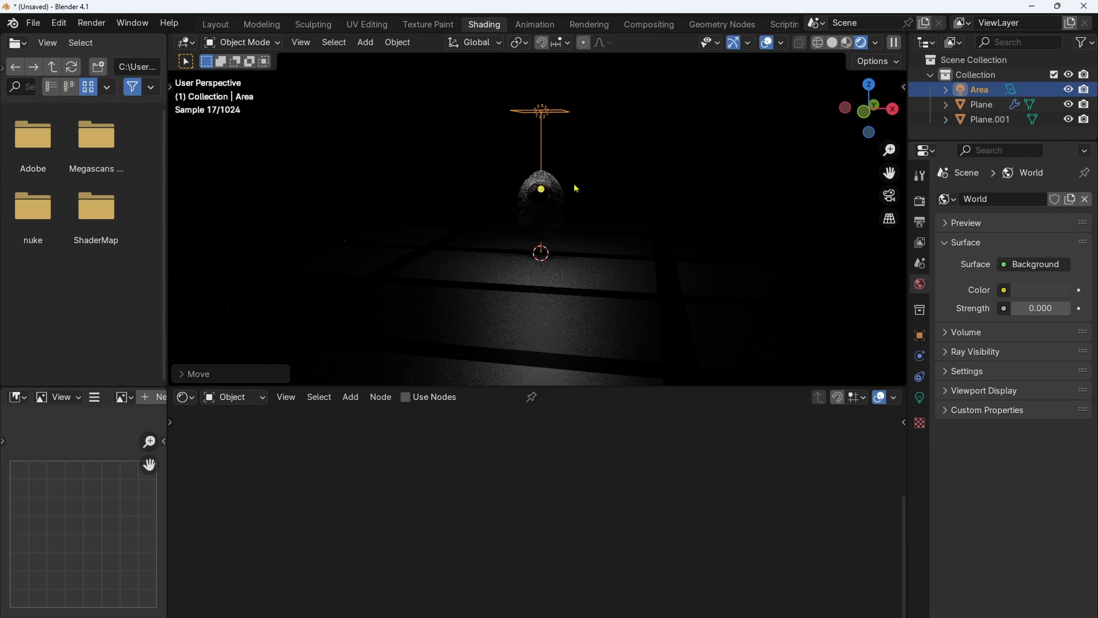
# Step: Scale the area light up to about 7 times its size and raise it to about 3.65 m on Z
pyautogui.press('s')
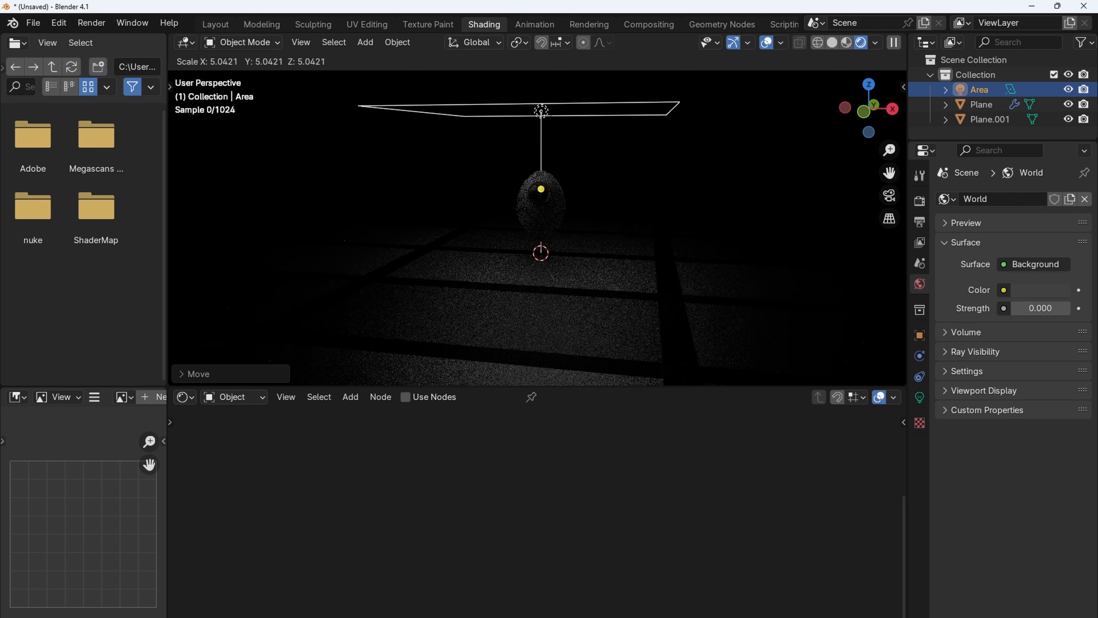
pyautogui.click(349, 333)
pyautogui.moveTo(439, 291); pyautogui.dragTo(458, 305, button='middle')
pyautogui.press('g')
pyautogui.press('z')
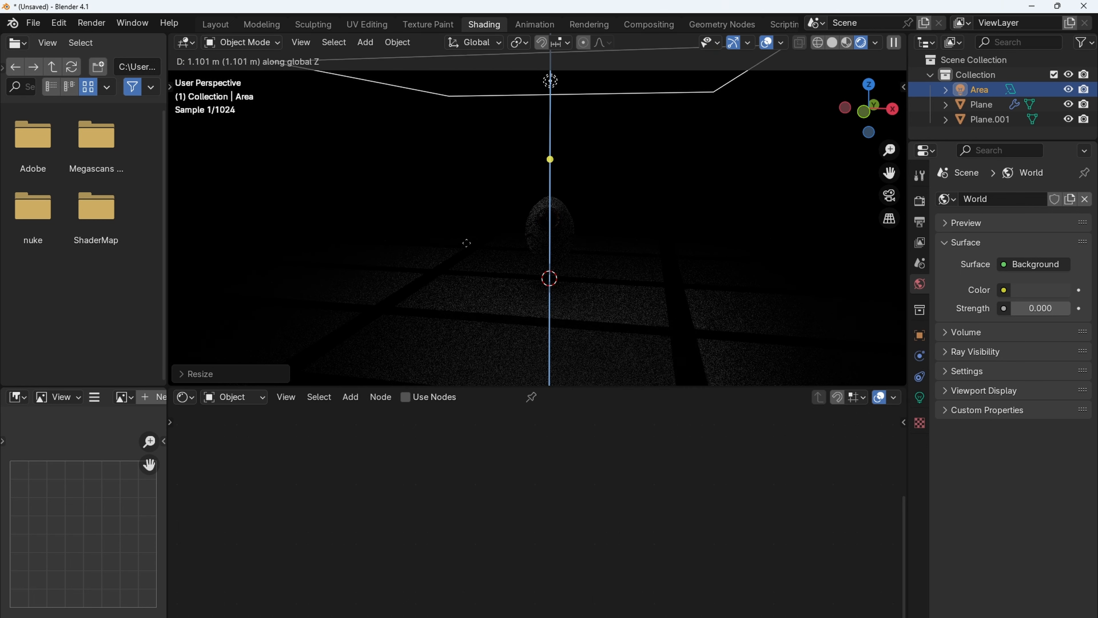
pyautogui.click(463, 265)
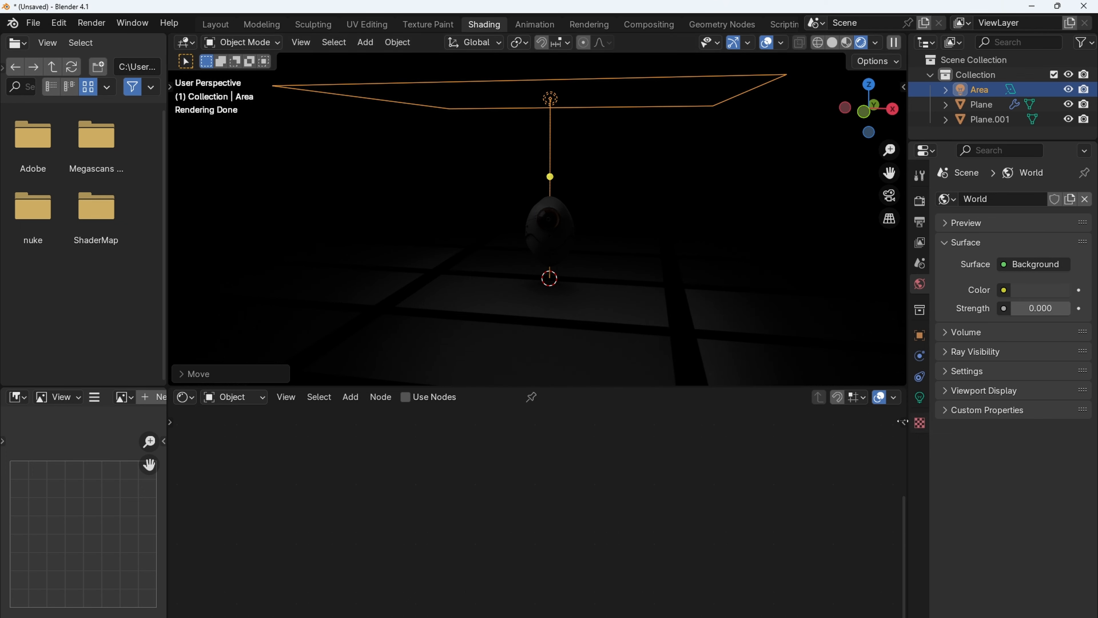
# Step: Set the area light's Power to 100 W and check the lighting on the robot and floor
pyautogui.click(919, 398)
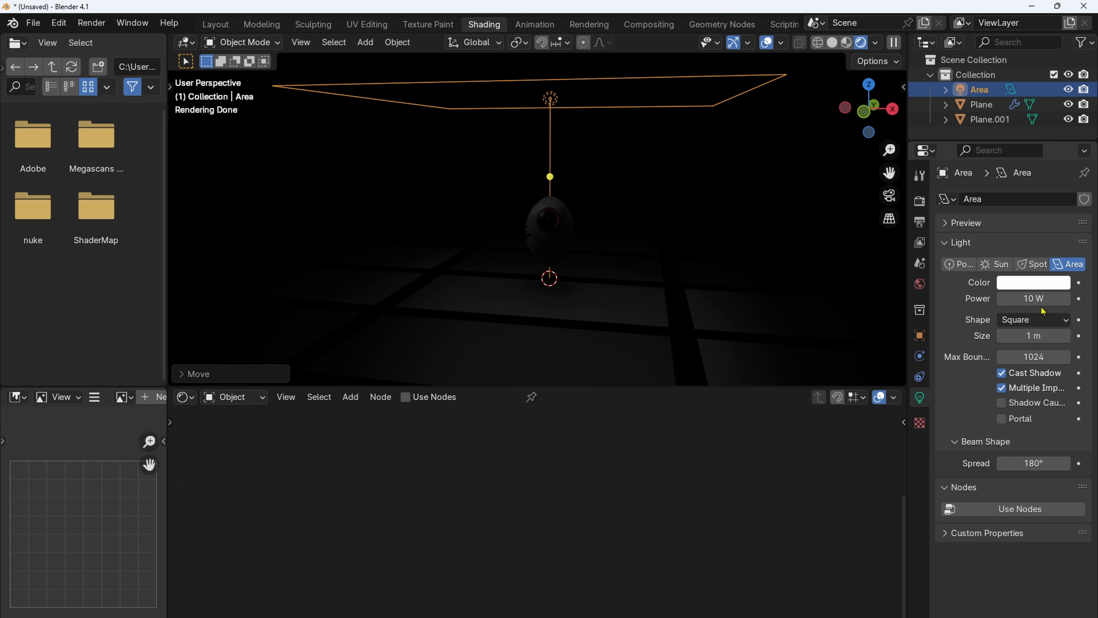
pyautogui.click(1032, 299)
pyautogui.write('100')
pyautogui.press('Return')
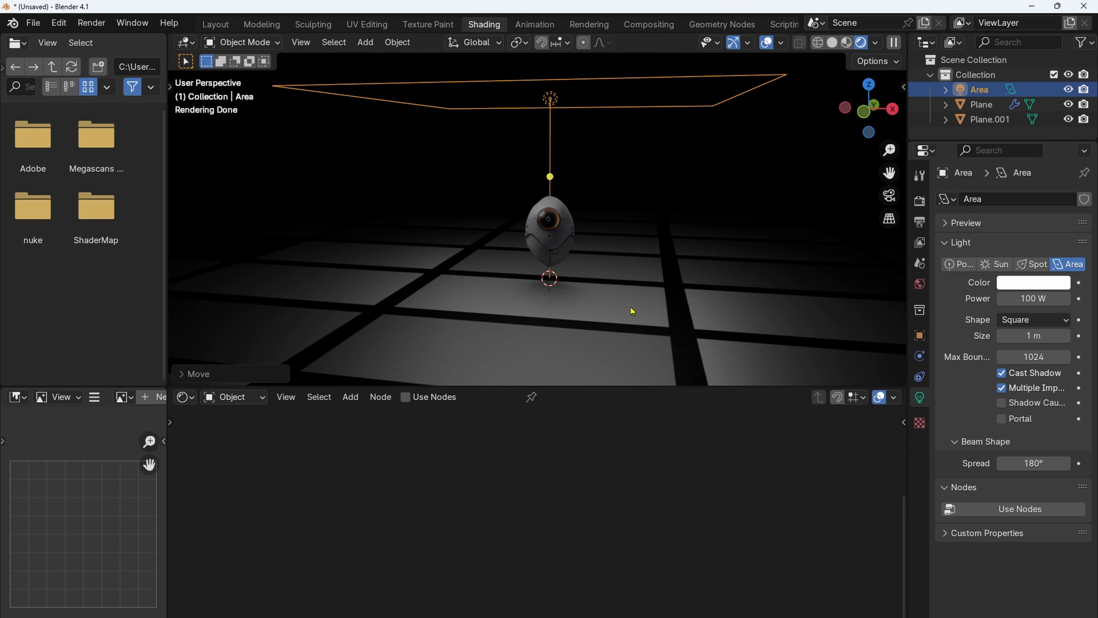
pyautogui.moveTo(508, 297); pyautogui.dragTo(505, 298, button='middle')
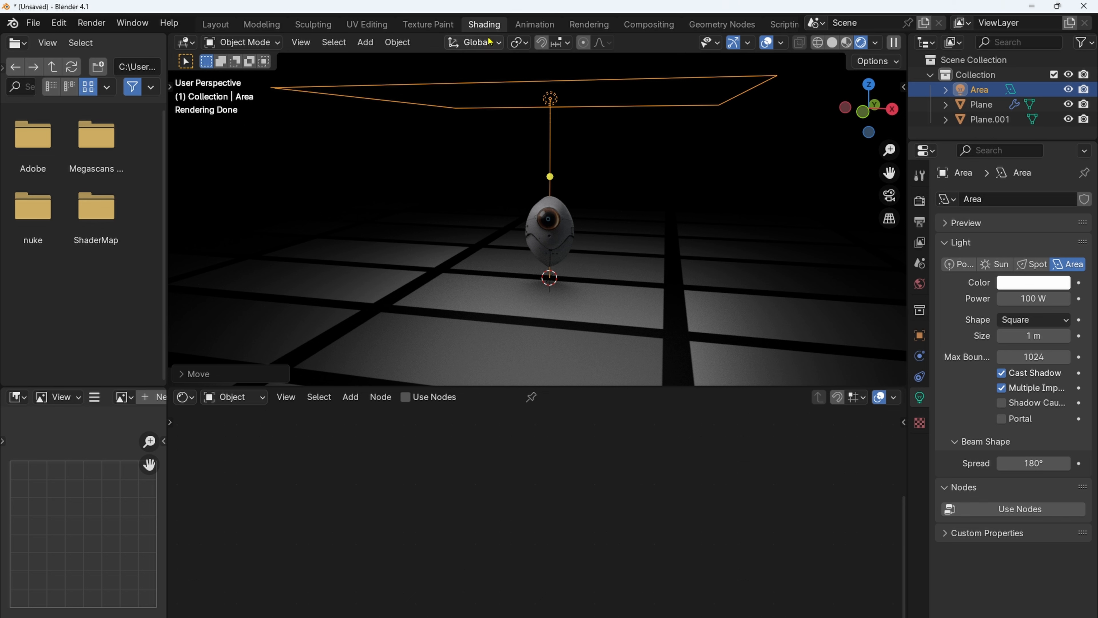
# Step: In the Animation workspace, widen the camera viewport, add a camera and align it to the robot's front view
pyautogui.click(521, 26)
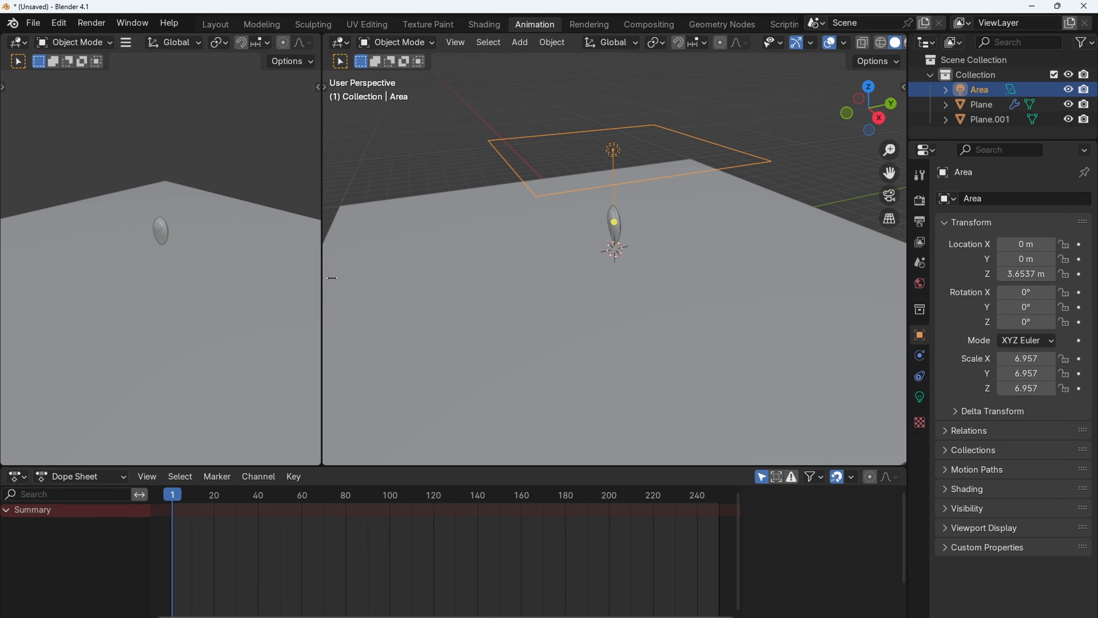
pyautogui.moveTo(332, 278); pyautogui.dragTo(364, 278)
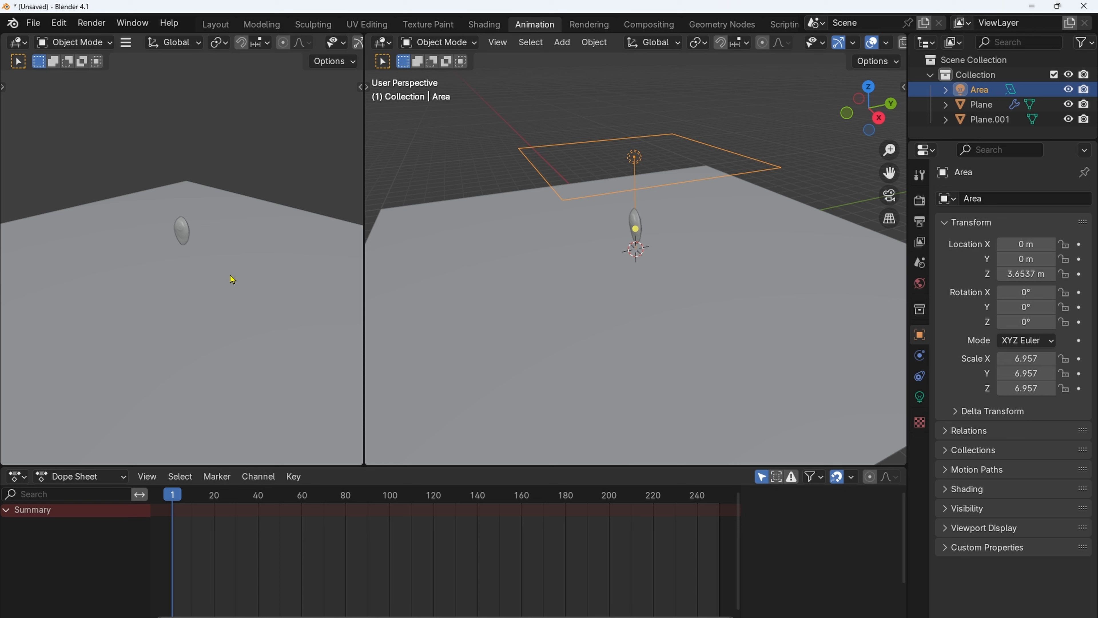
pyautogui.hotkey('shift', 'a')
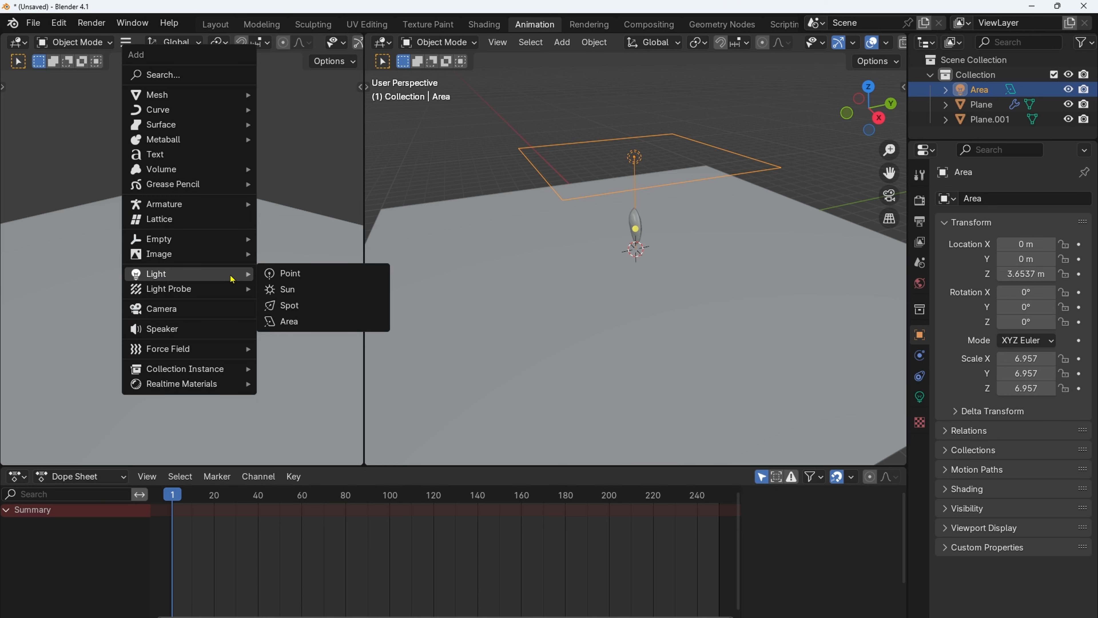
pyautogui.click(197, 310)
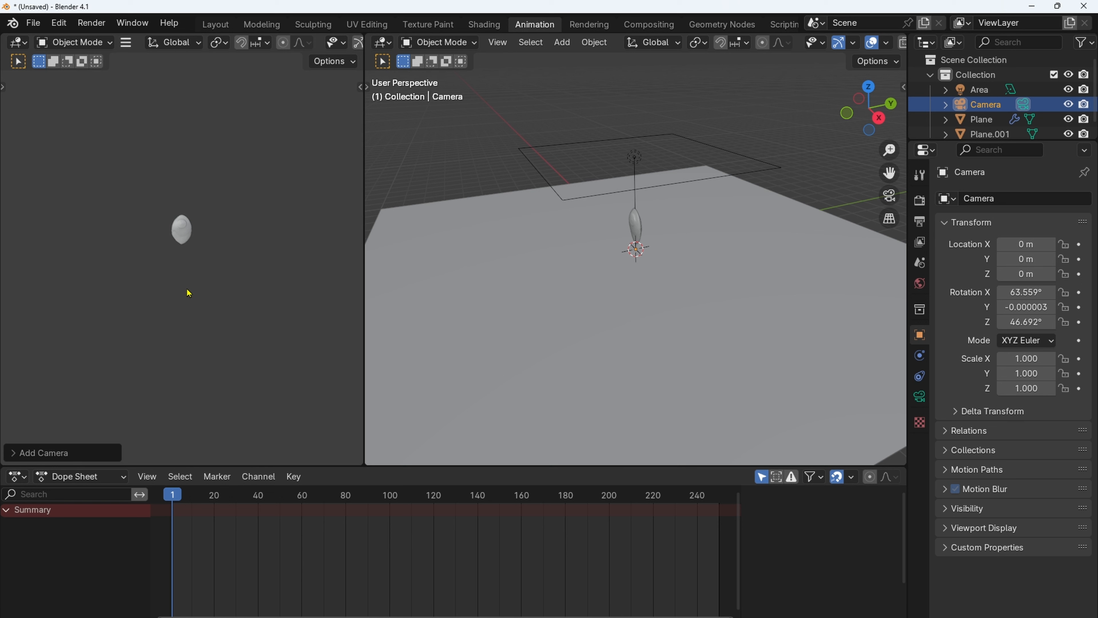
pyautogui.press('ctrl+alt+KP_0')
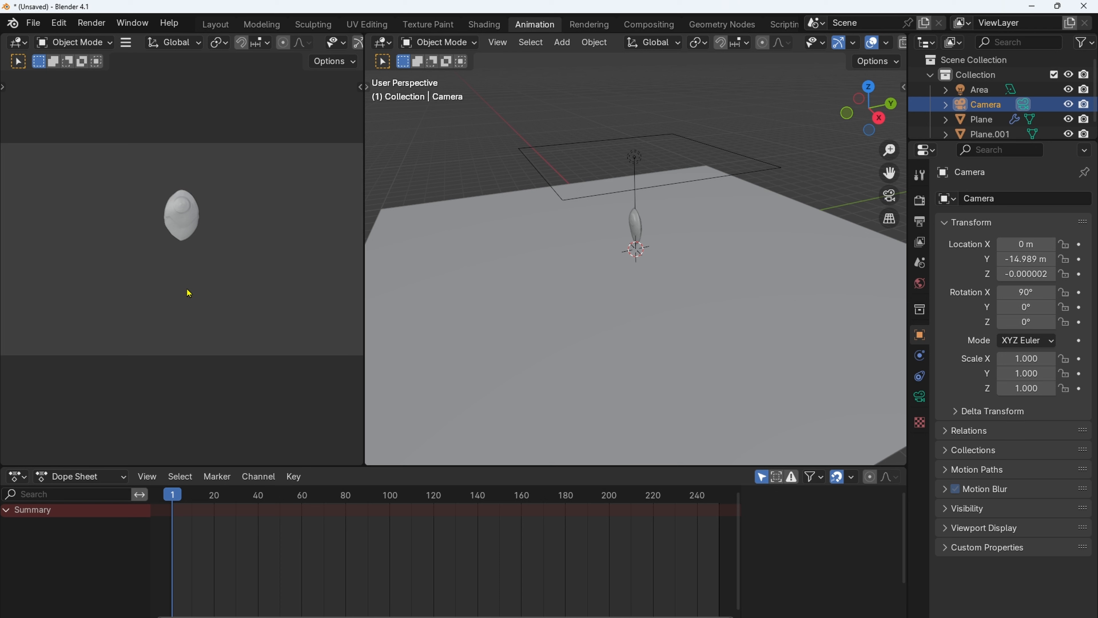
# Step: Raise the camera along global Z to about 1.05 m so that it looks over the floor
pyautogui.scroll(-6, 436, 275)
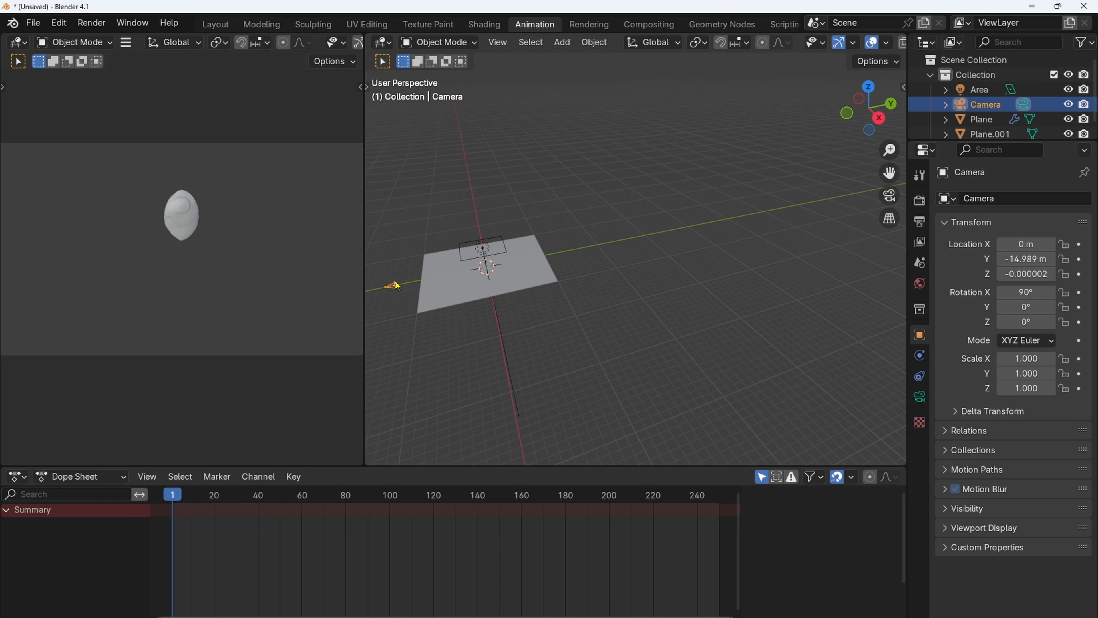
pyautogui.keyDown('shift'); pyautogui.moveTo(447, 318); pyautogui.dragTo(570, 325, button='middle'); pyautogui.keyUp('shift')
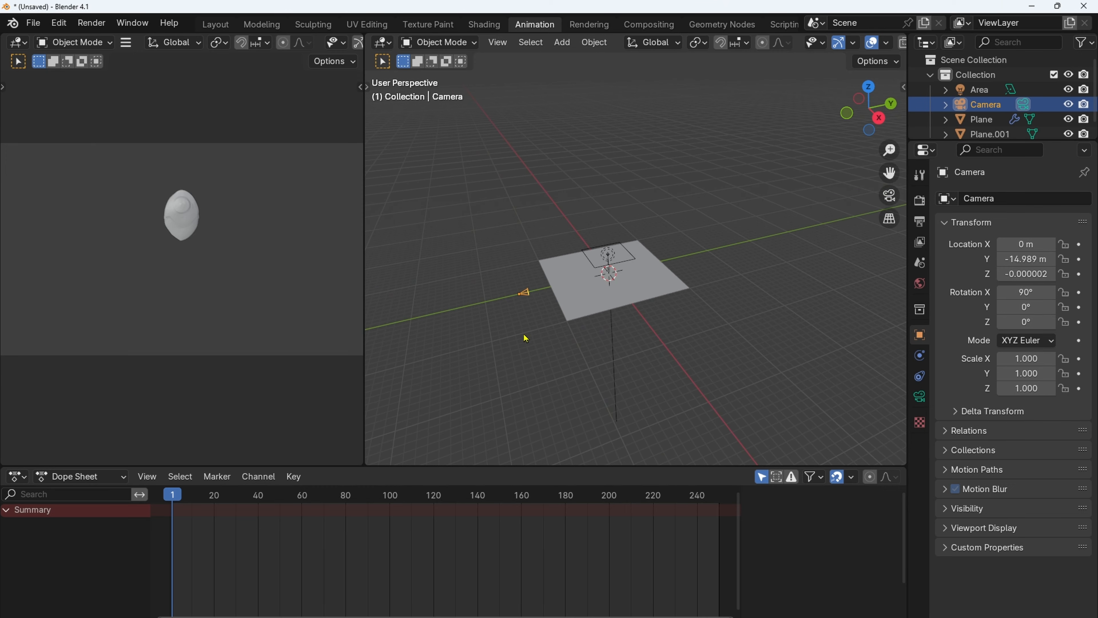
pyautogui.scroll(7, 526, 291)
pyautogui.press('g')
pyautogui.press('z')
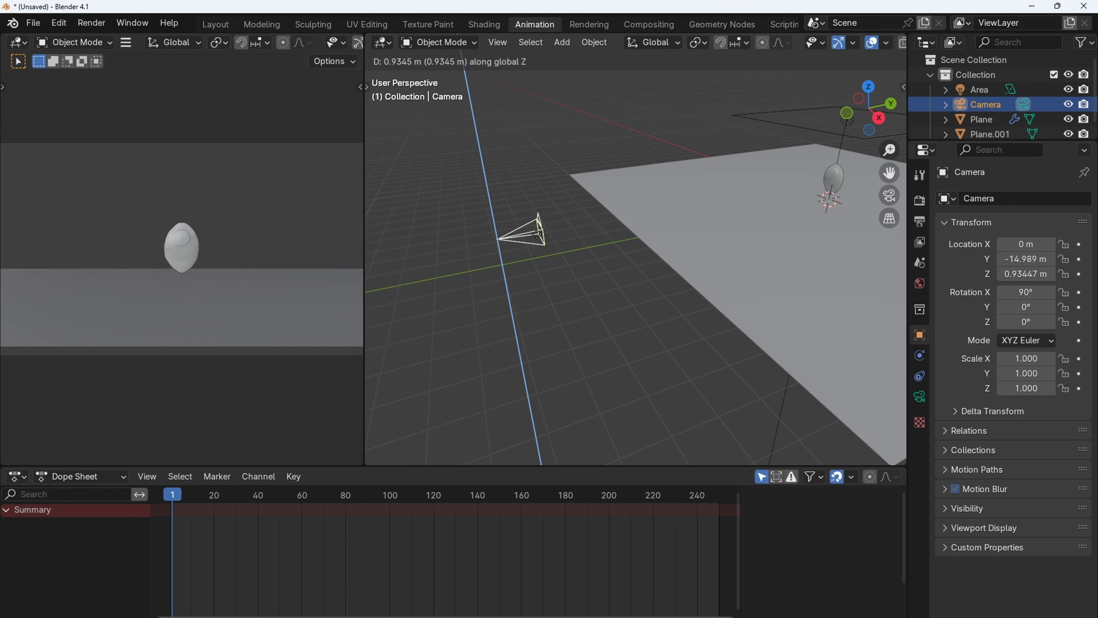
pyautogui.click(540, 237)
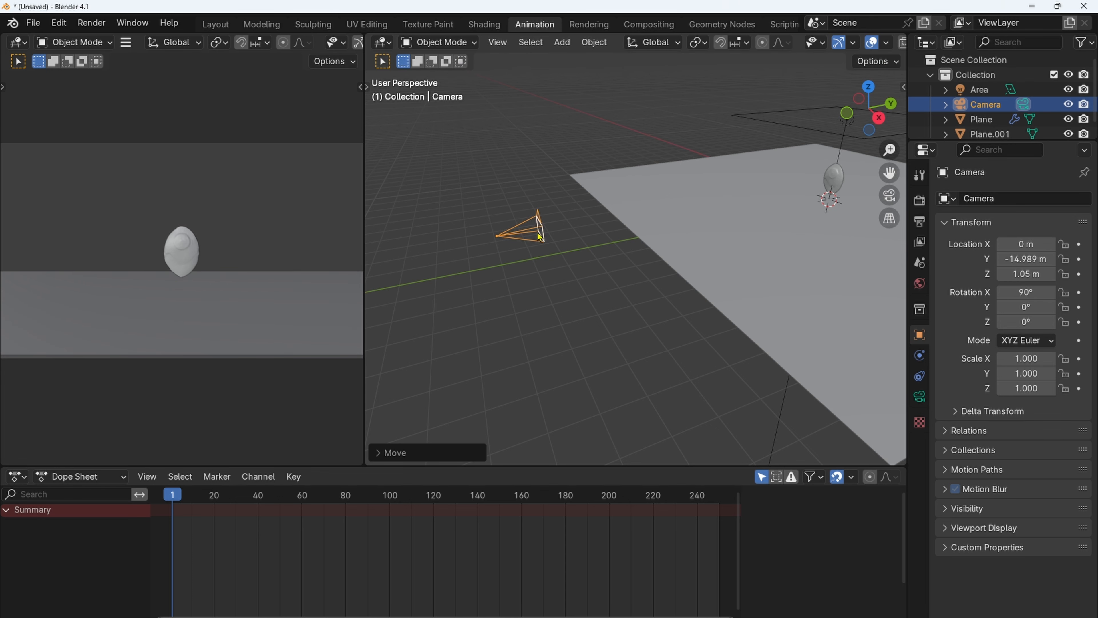
# Step: Set the camera's Focal Length to 24 mm
pyautogui.click(920, 397)
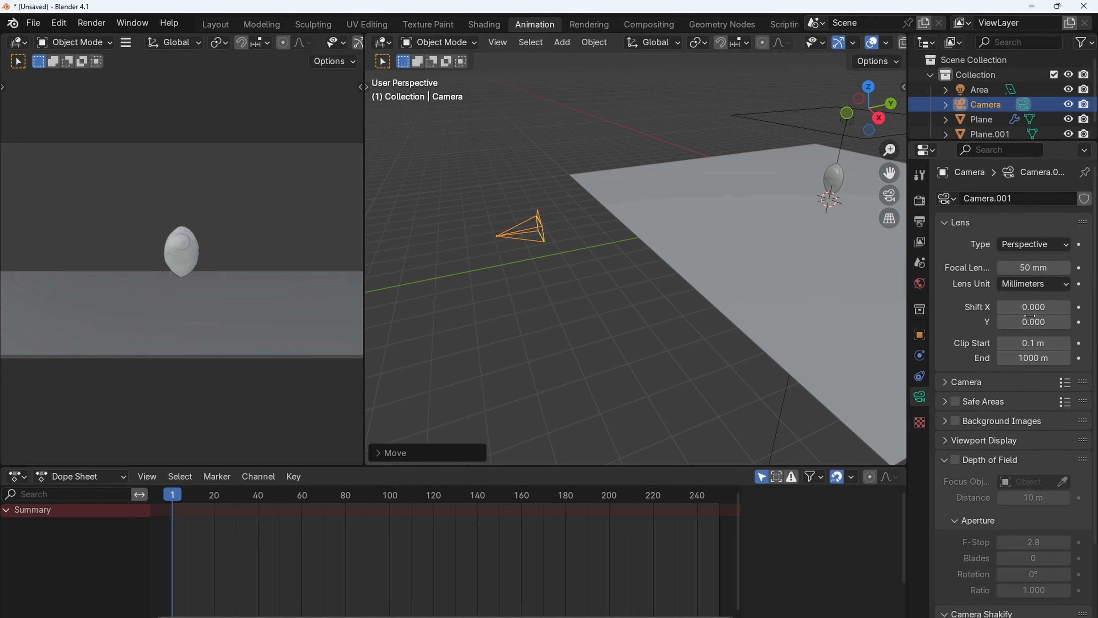
pyautogui.click(1033, 267)
pyautogui.write('24')
pyautogui.press('Return')
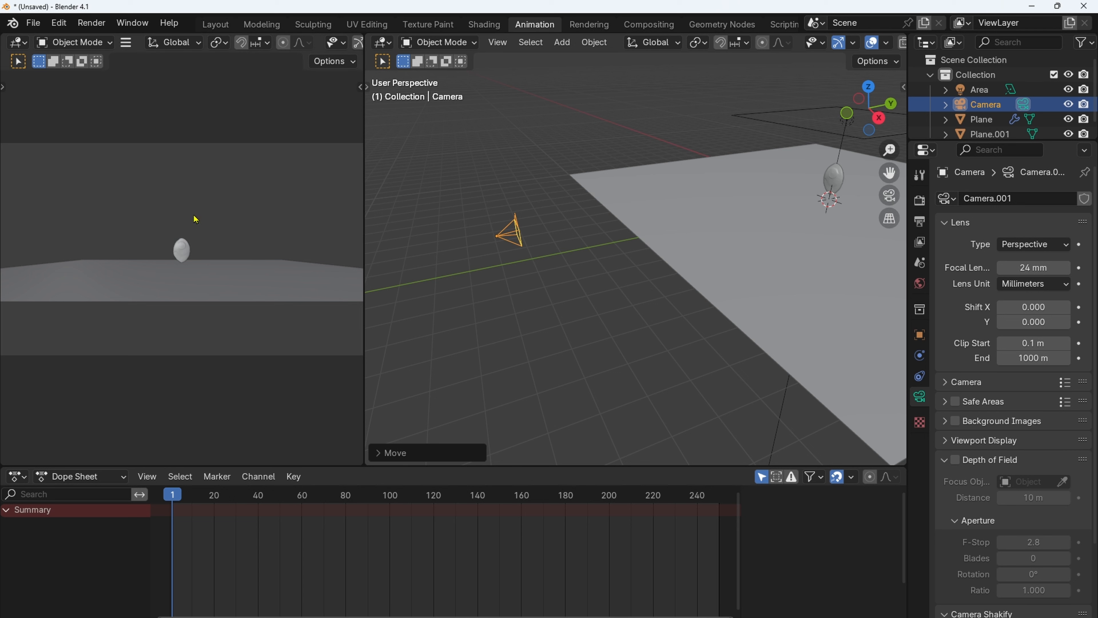
# Step: Move the camera forward along its local Z axis to the floor's front edge
pyautogui.press('g')
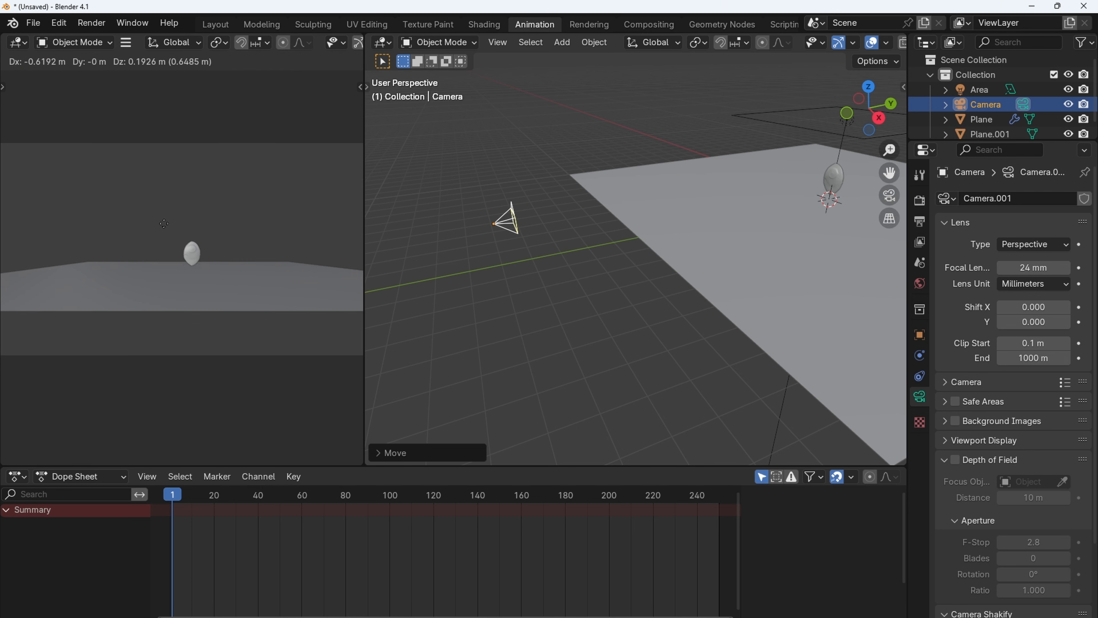
pyautogui.press('z')
pyautogui.press('z')
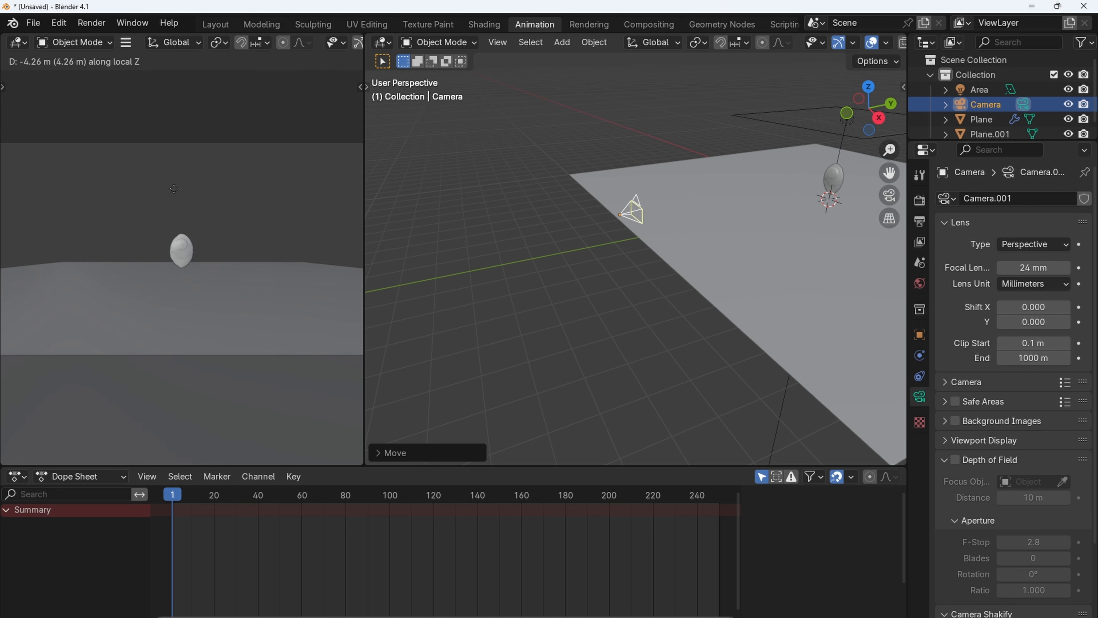
pyautogui.click(171, 205)
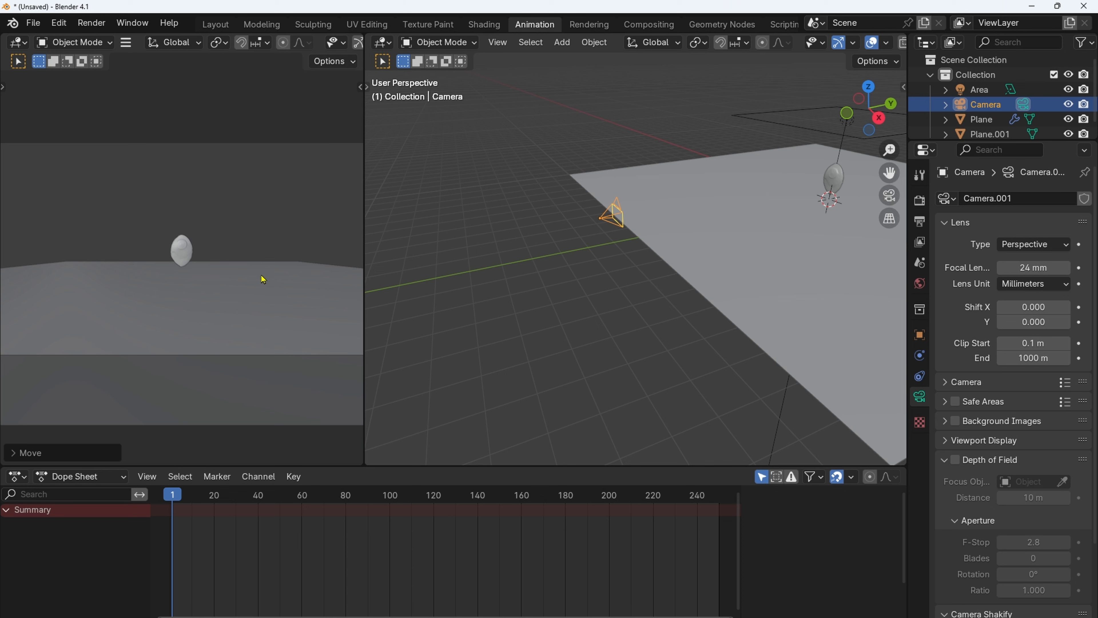
# Step: Switch the camera viewport to rendered shading and bring the whole camera frame into view
pyautogui.keyDown('shift'); pyautogui.moveTo(247, 253); pyautogui.dragTo(248, 268, button='middle'); pyautogui.keyUp('shift')
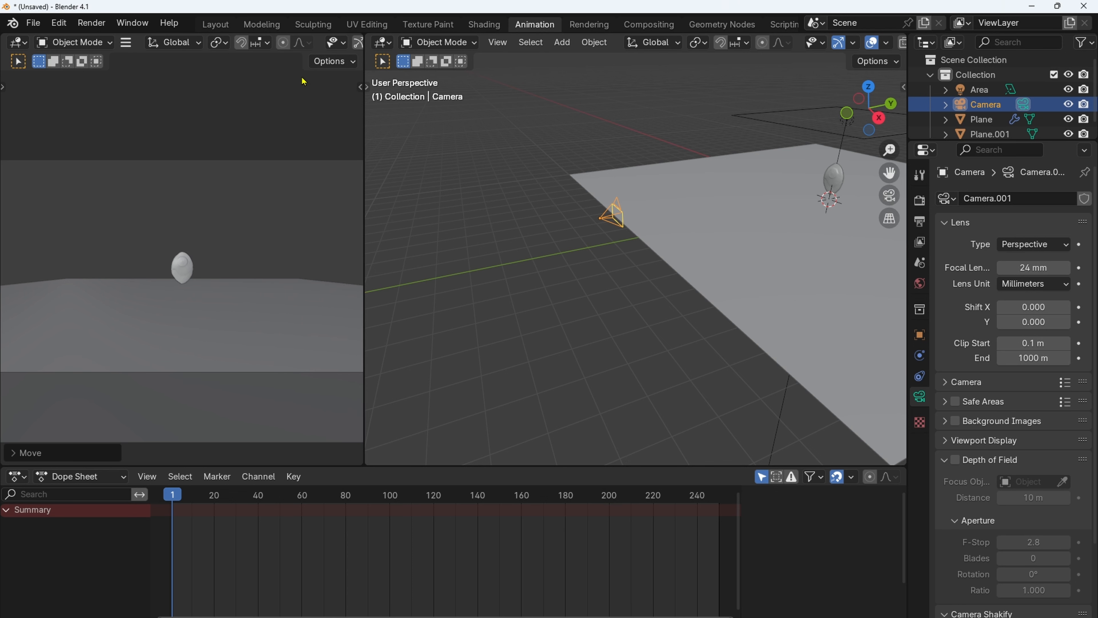
pyautogui.scroll(-6, 298, 44)
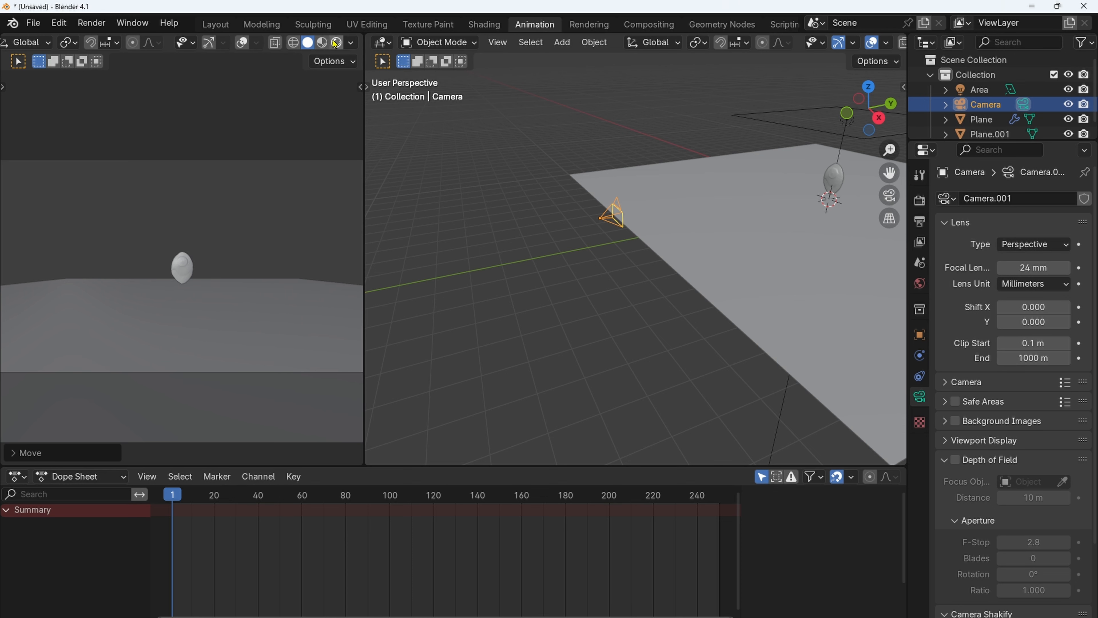
pyautogui.click(336, 42)
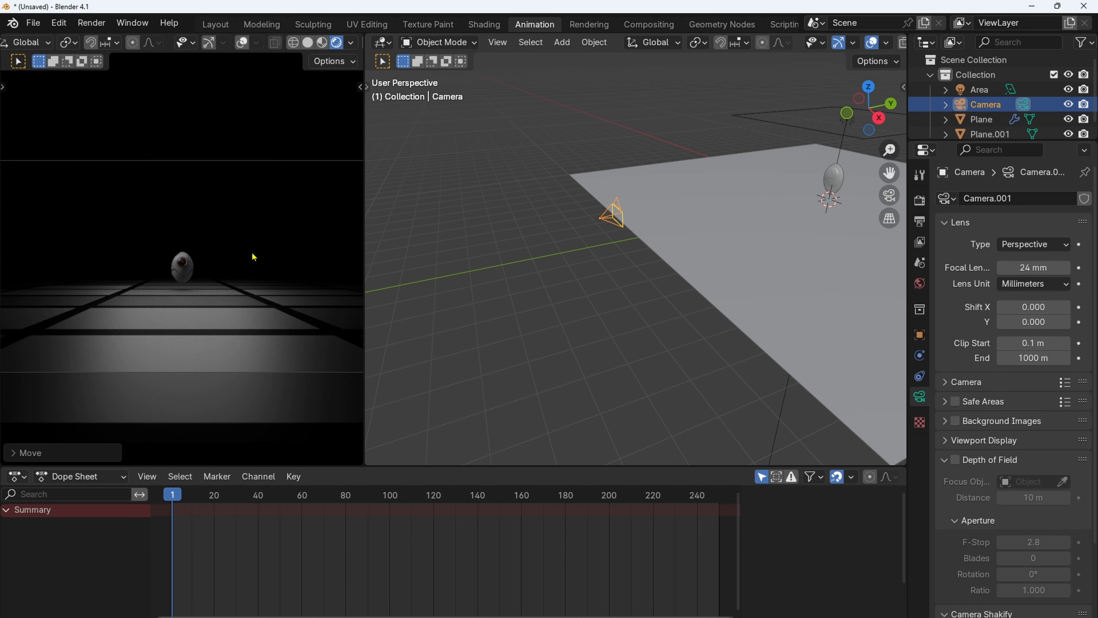
pyautogui.press('KP_0')
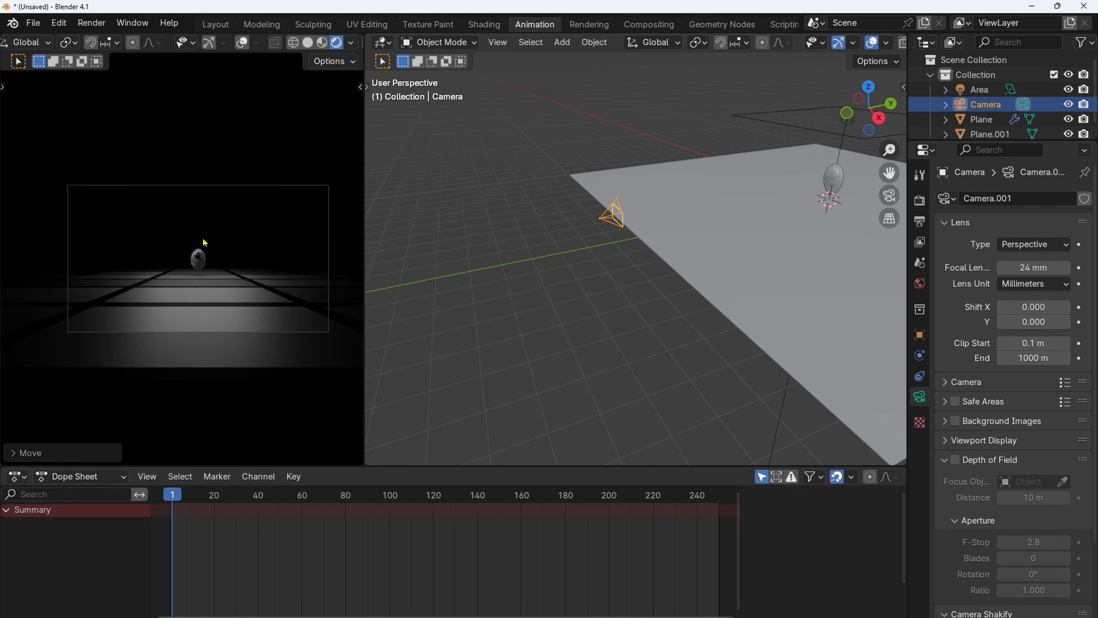
# Step: Move the camera about 7 m closer to the robot along its local Z axis
pyautogui.press('g')
pyautogui.press('z')
pyautogui.press('z')
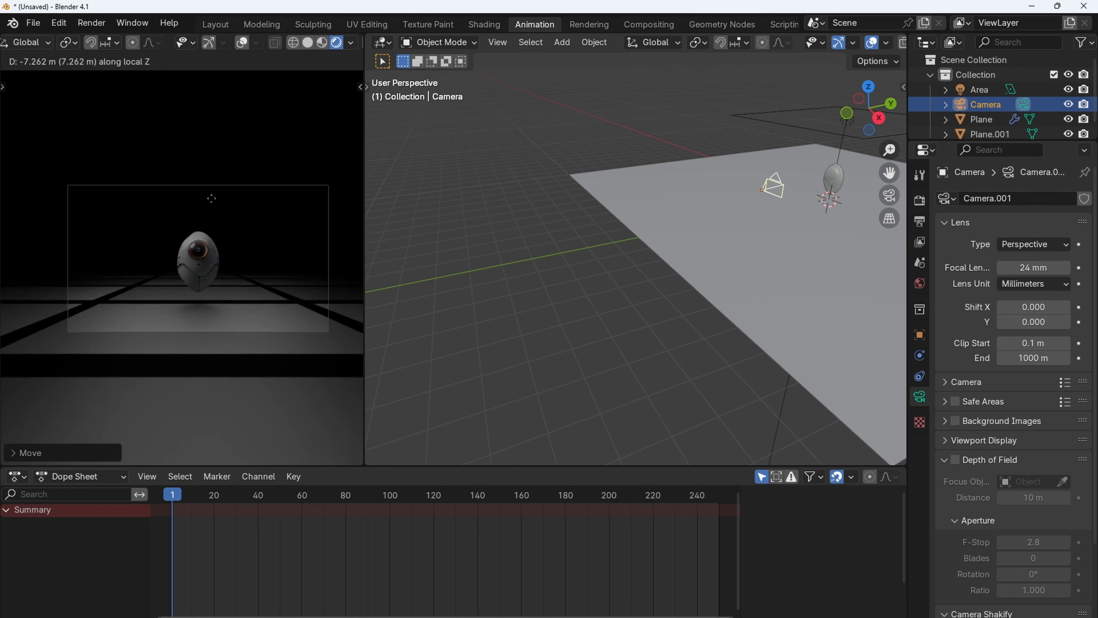
pyautogui.click(212, 197)
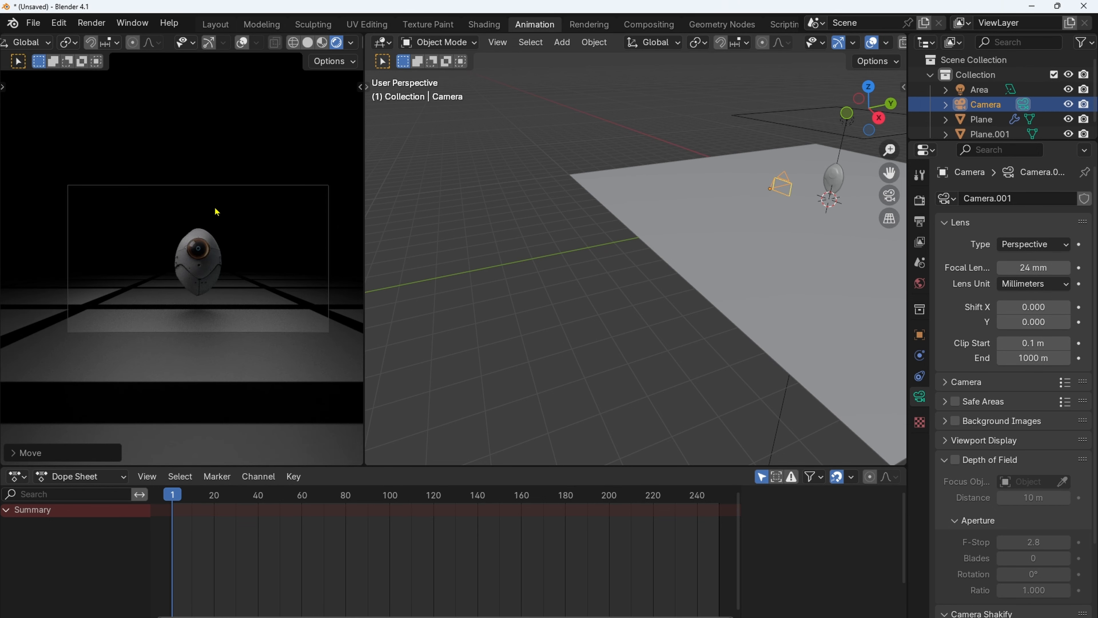
# Step: From the top view, duplicate the robot and place the copy about 1.7 m to its left and 1.6 m behind it
pyautogui.moveTo(428, 259); pyautogui.dragTo(457, 285, button='middle')
pyautogui.press('KP_7')
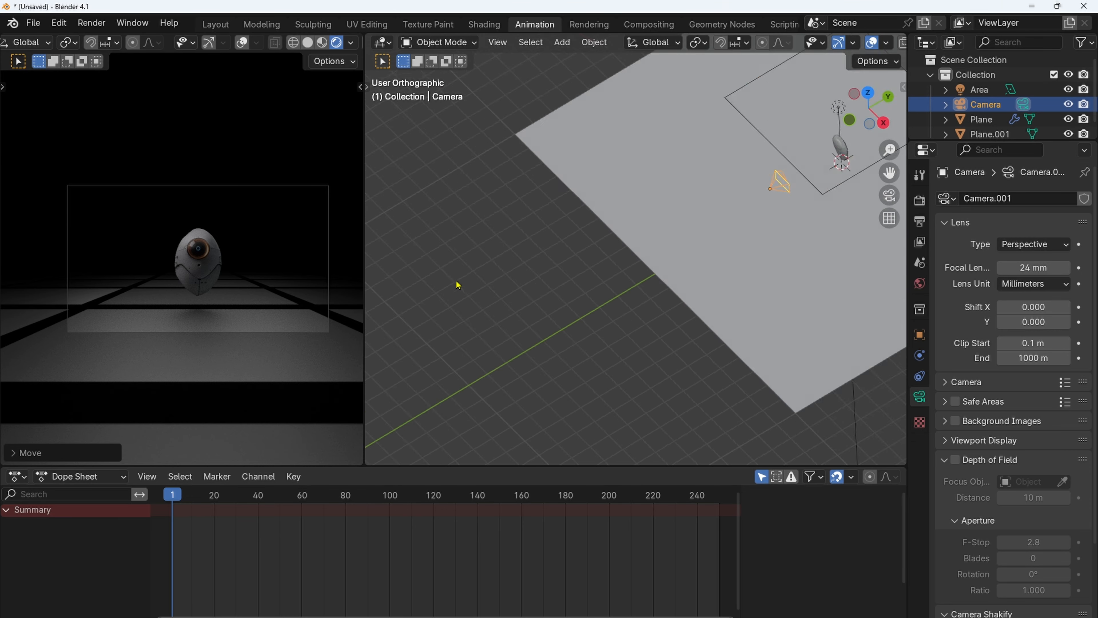
pyautogui.keyDown('shift'); pyautogui.moveTo(683, 237); pyautogui.dragTo(545, 393, button='middle'); pyautogui.keyUp('shift')
pyautogui.scroll(5, 617, 290)
pyautogui.click(621, 217)
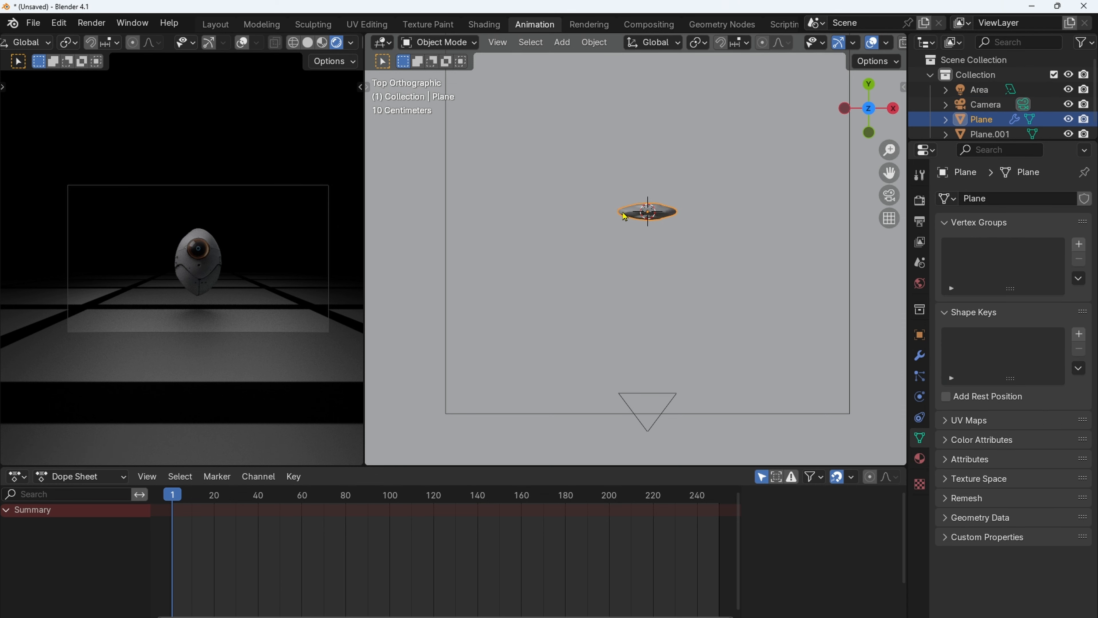
pyautogui.hotkey('shift', 'd')
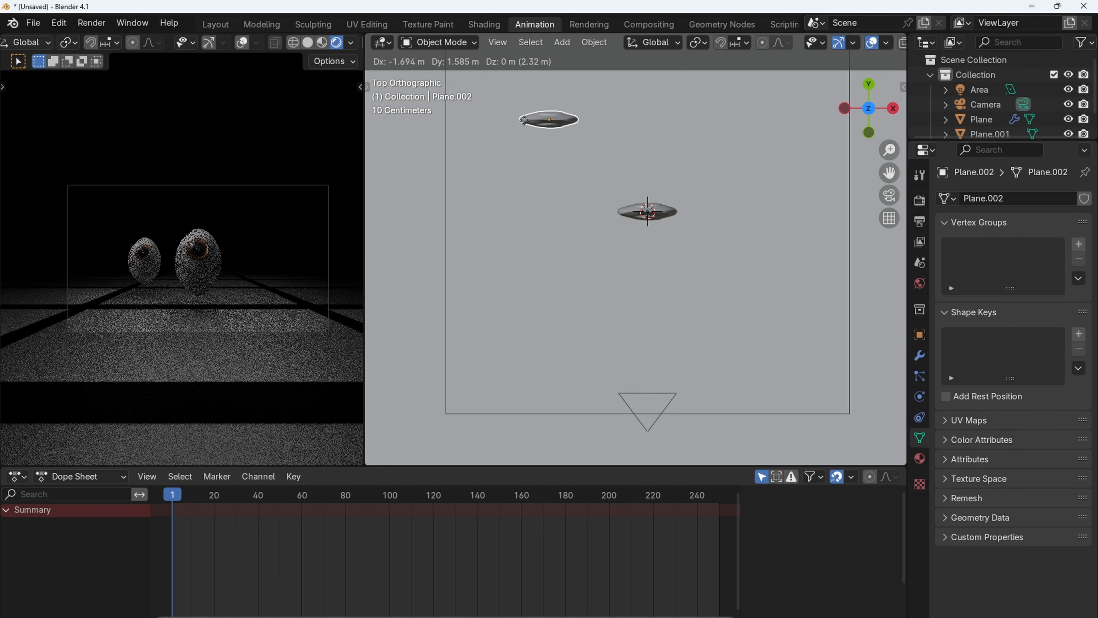
pyautogui.click(517, 121)
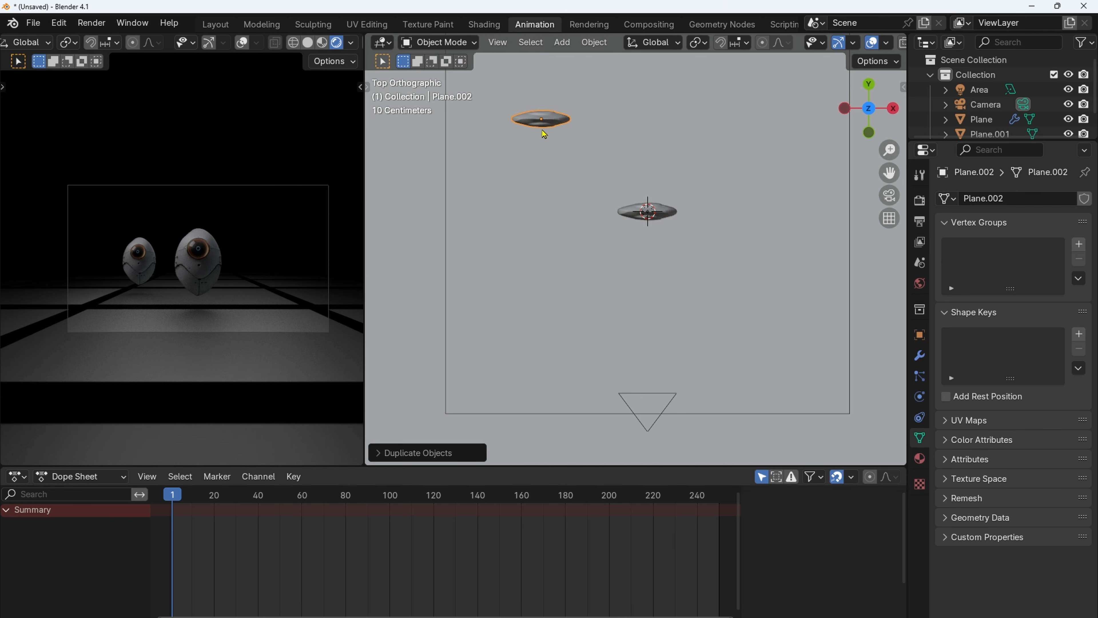
# Step: Duplicate the rear-left robot and place the copy between it and the centre robot, slightly in front of the original
pyautogui.hotkey('shift', 'd')
pyautogui.click(591, 156)
pyautogui.scroll(-4, 604, 172)
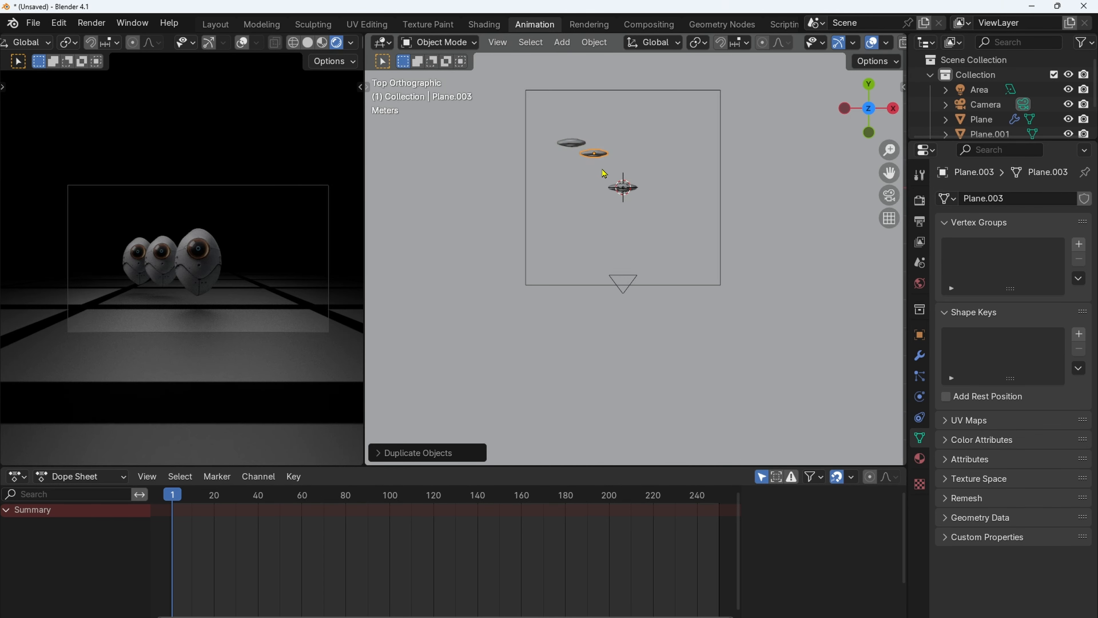
pyautogui.keyDown('shift'); pyautogui.moveTo(595, 191); pyautogui.dragTo(605, 279, button='middle'); pyautogui.keyUp('shift')
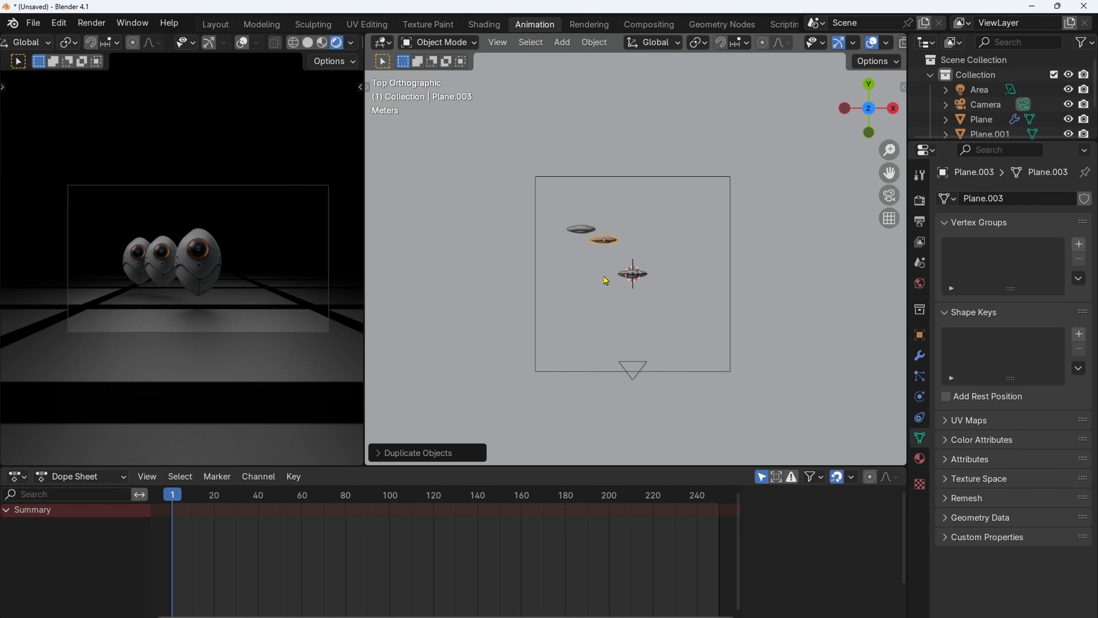
# Step: Move both robot copies together more than 1 m farther back and slightly left on the floor
pyautogui.keyDown('shift'); pyautogui.click(581, 232); pyautogui.keyUp('shift')
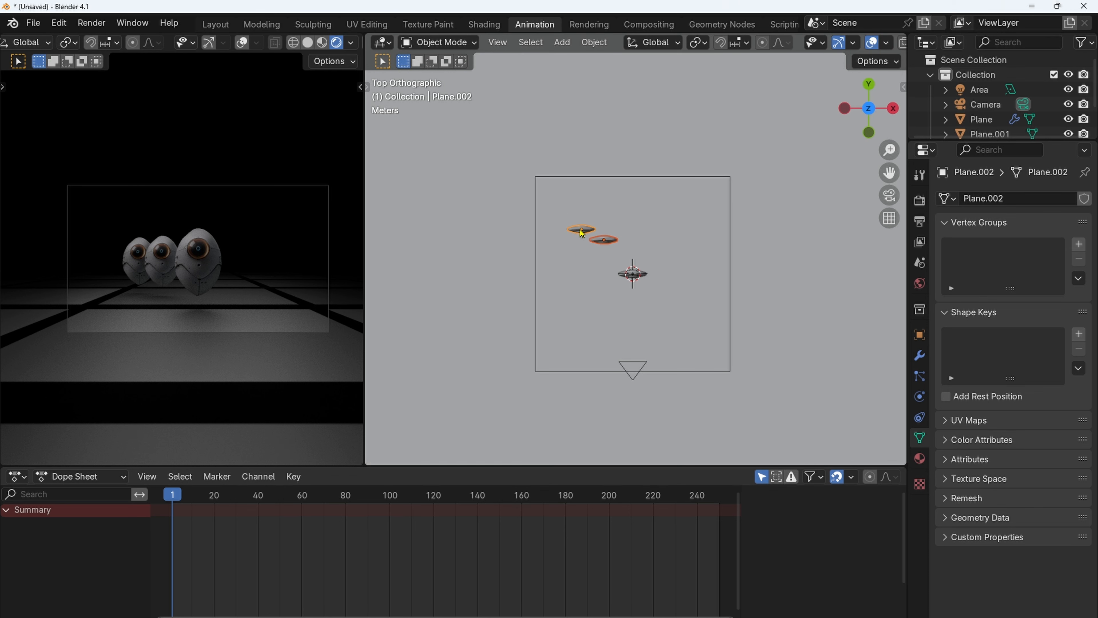
pyautogui.press('g')
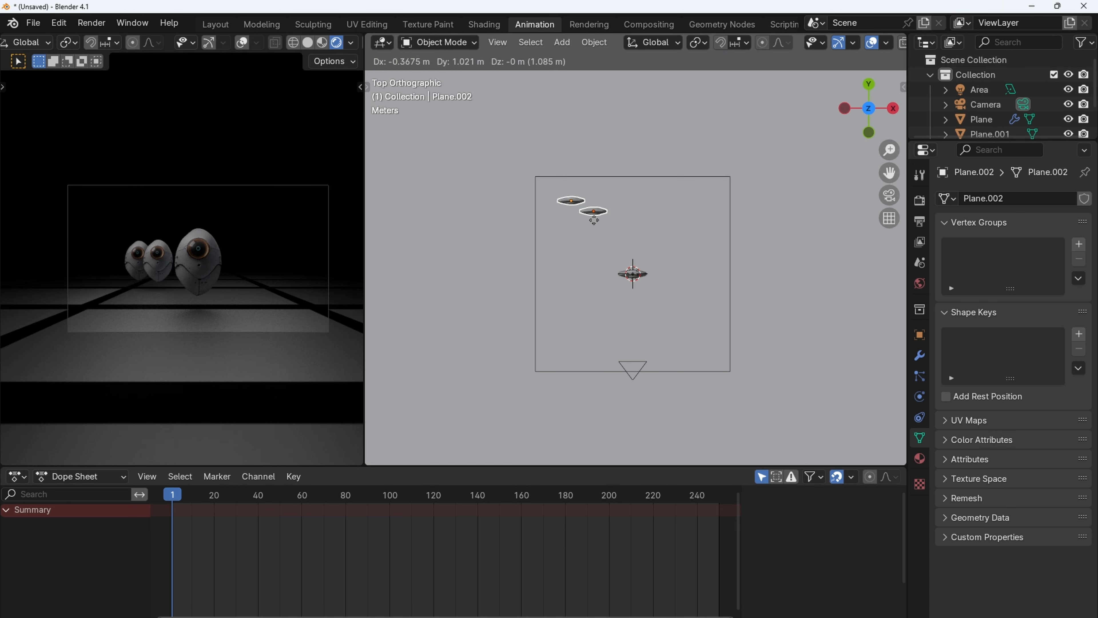
pyautogui.click(594, 215)
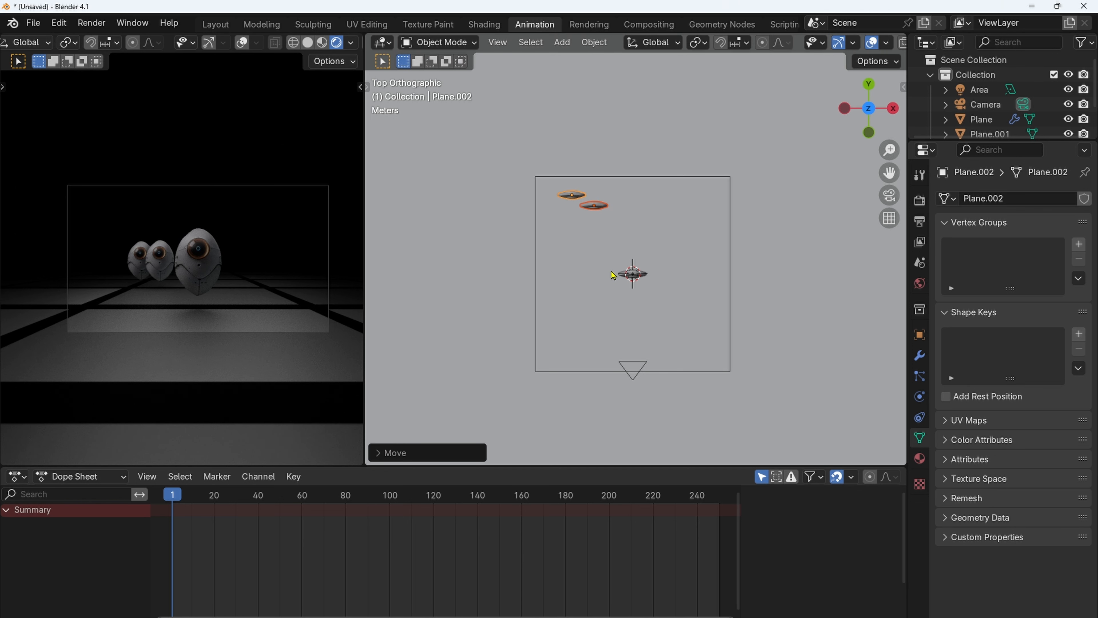
# Step: Duplicate the nearer left robot and place the copy about 3.4 m to its right and 0.3 m forward
pyautogui.click(591, 206)
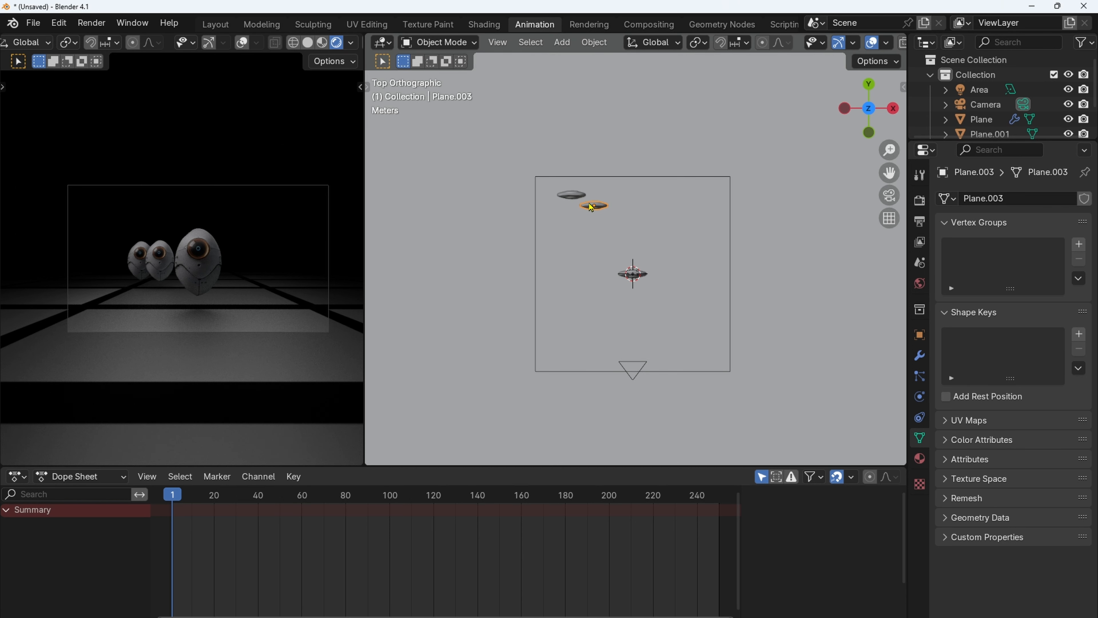
pyautogui.hotkey('shift', 'd')
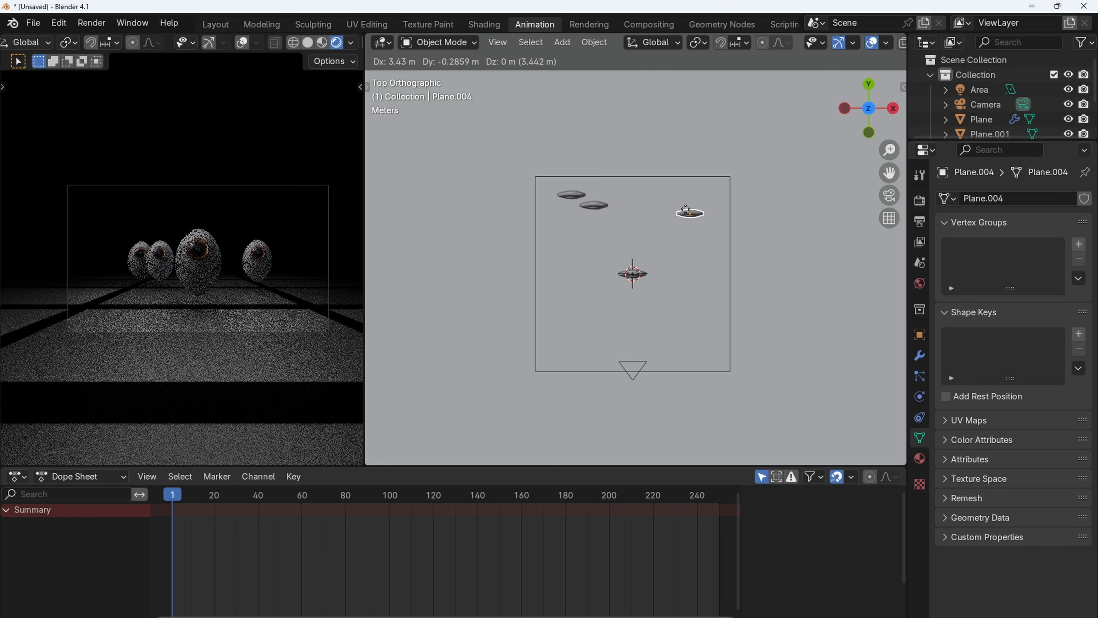
pyautogui.click(679, 214)
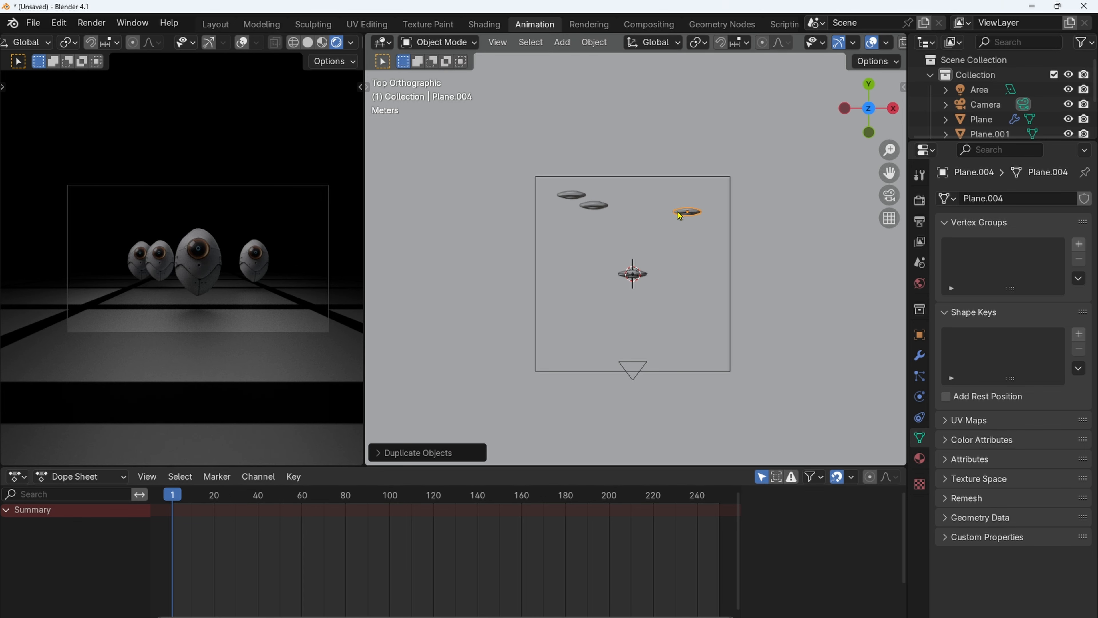
pyautogui.scroll(2, 212, 284)
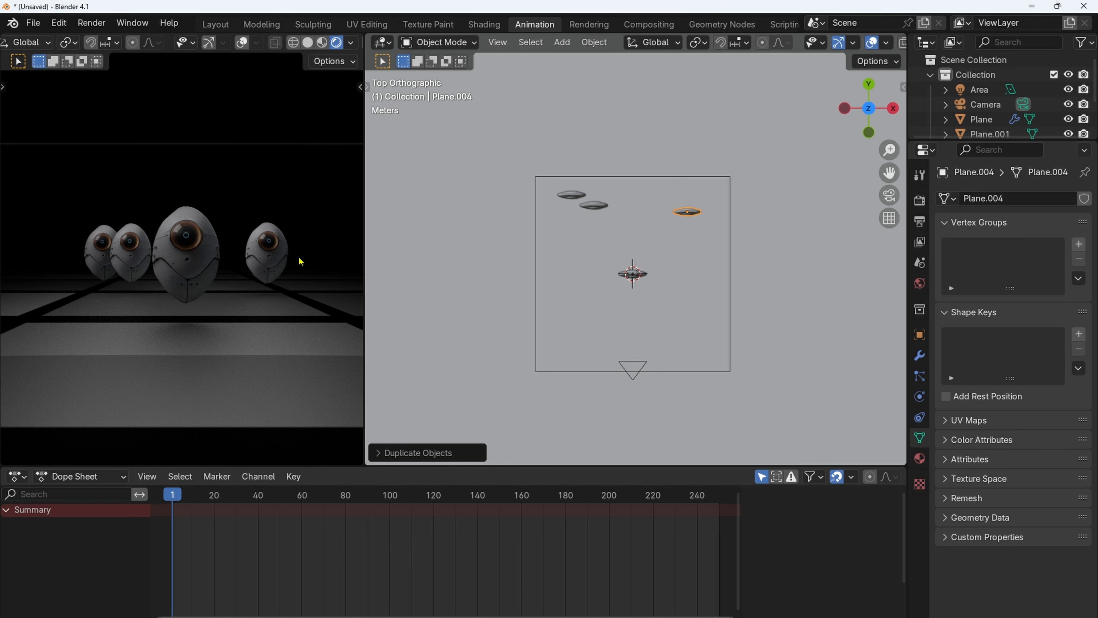
# Step: Insert a Location keyframe on the centre front robot at frame 1
pyautogui.click(623, 276)
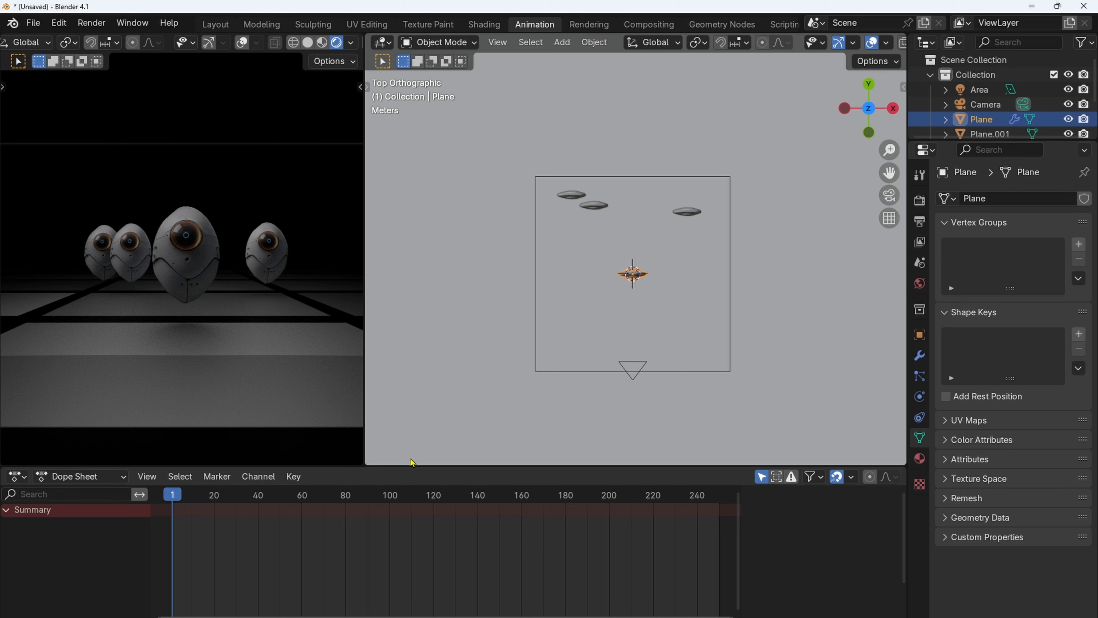
pyautogui.moveTo(408, 466); pyautogui.dragTo(418, 416)
pyautogui.moveTo(563, 306); pyautogui.dragTo(595, 284, button='middle')
pyautogui.scroll(4, 580, 296)
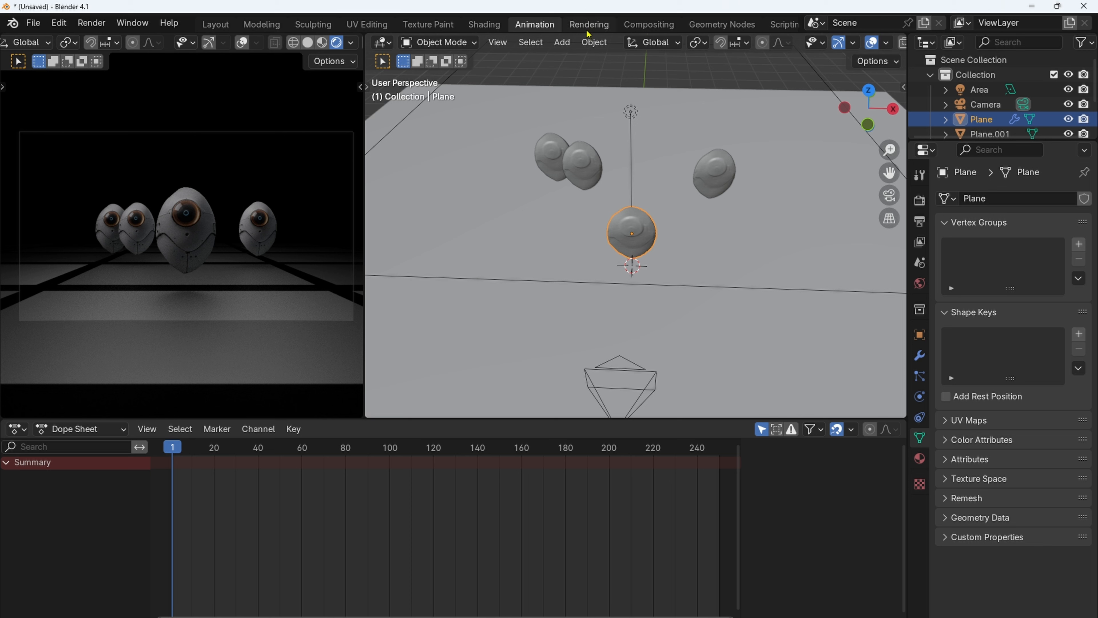
pyautogui.press('k')
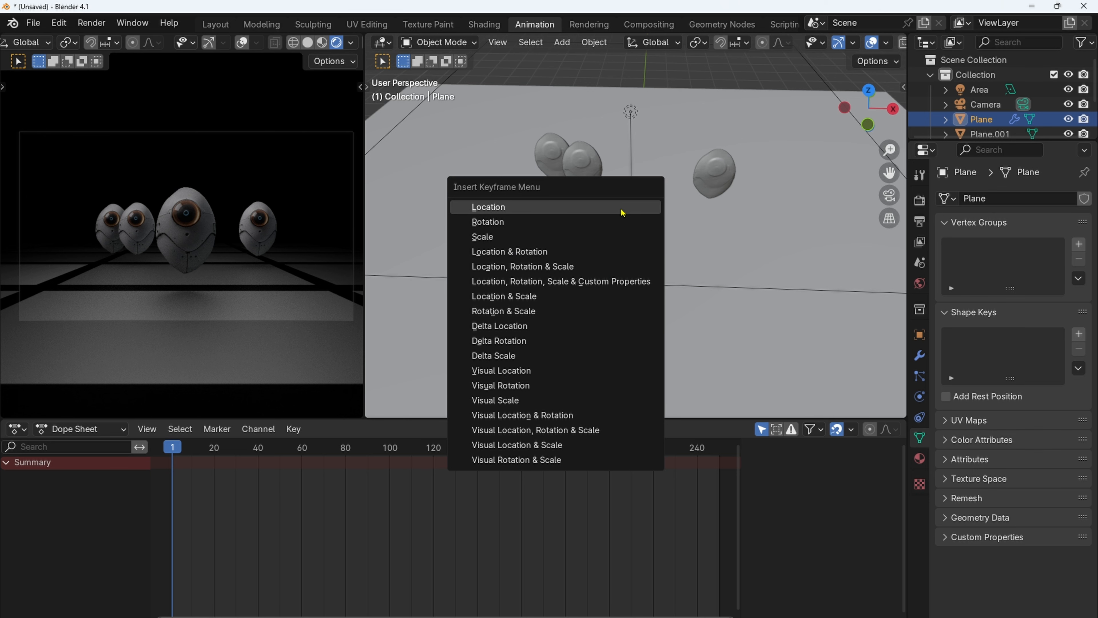
pyautogui.click(622, 213)
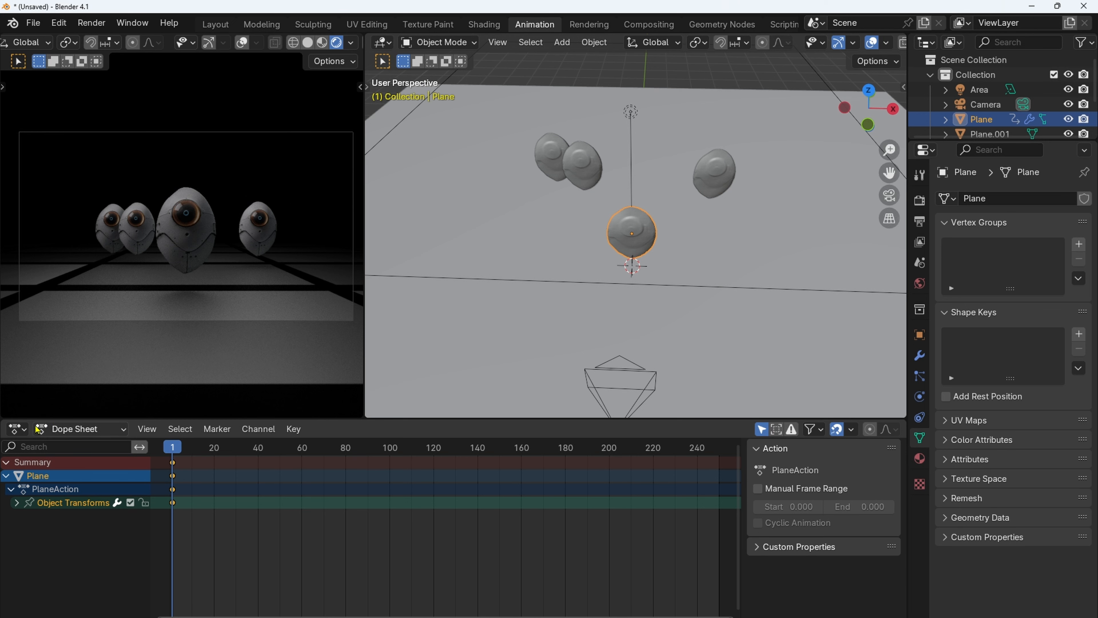
# Step: Change the Dope Sheet to the Graph Editor and add a Noise modifier to the front robot's Z Location curve
pyautogui.click(17, 429)
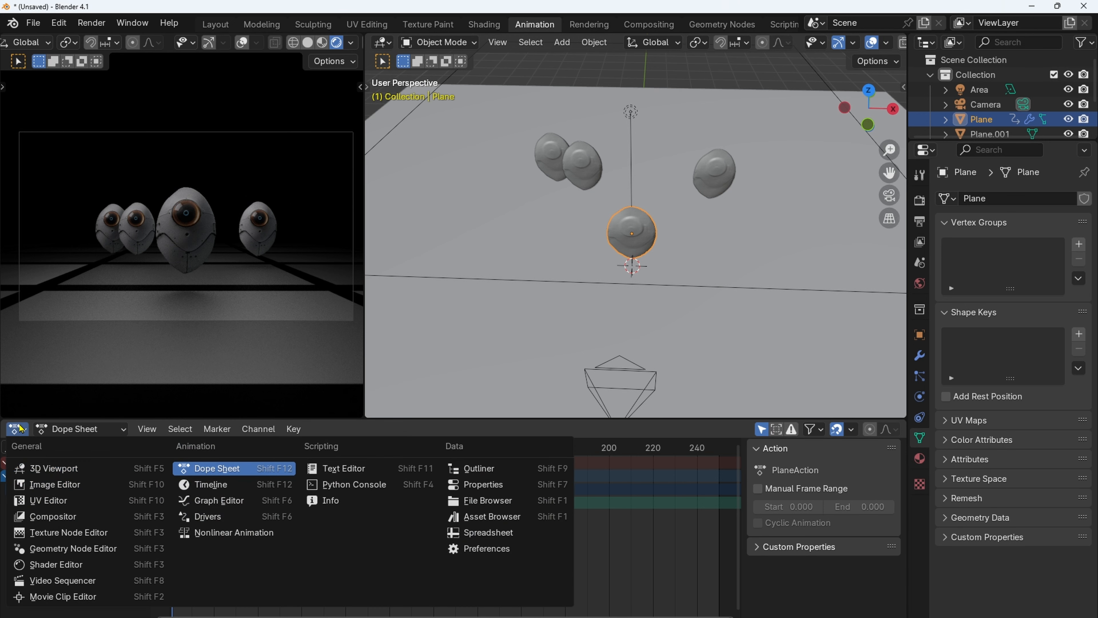
pyautogui.click(216, 501)
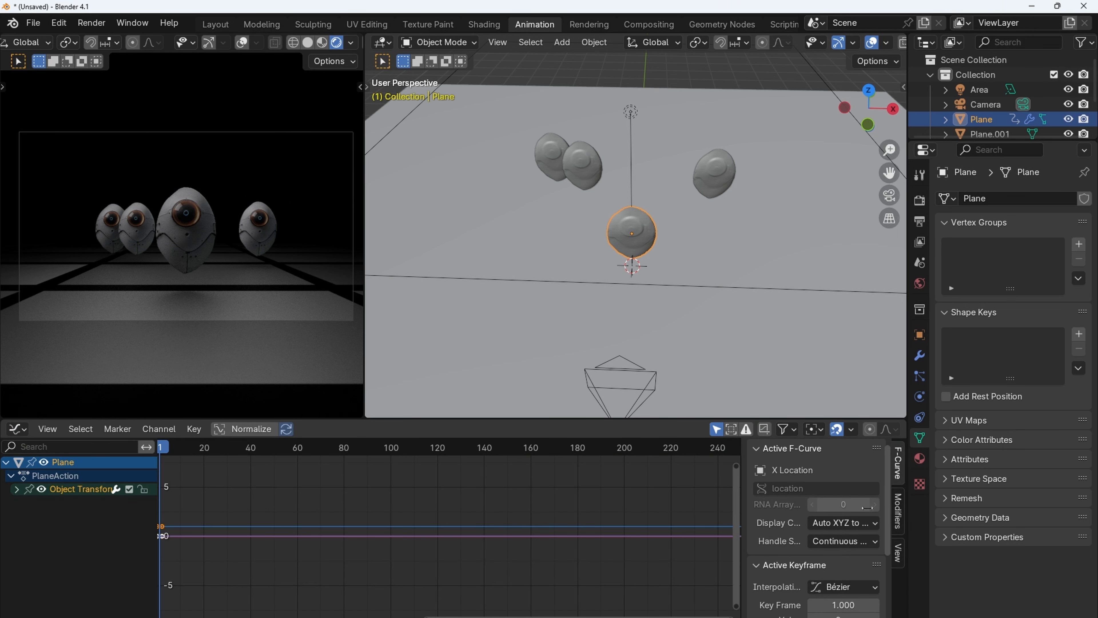
pyautogui.click(898, 512)
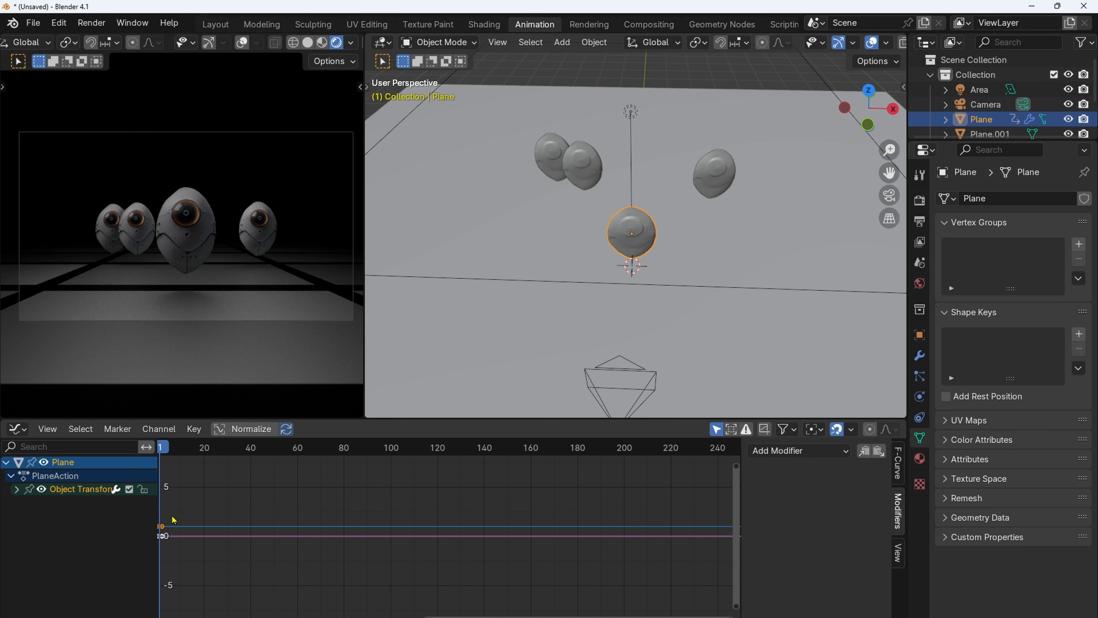
pyautogui.click(16, 489)
pyautogui.click(50, 530)
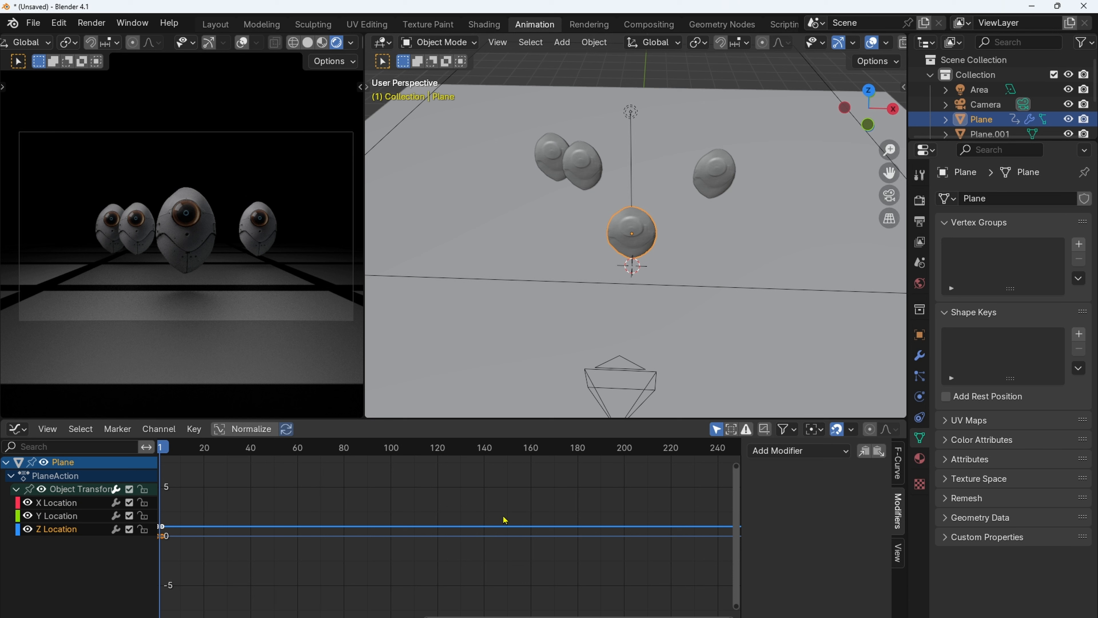
pyautogui.click(804, 455)
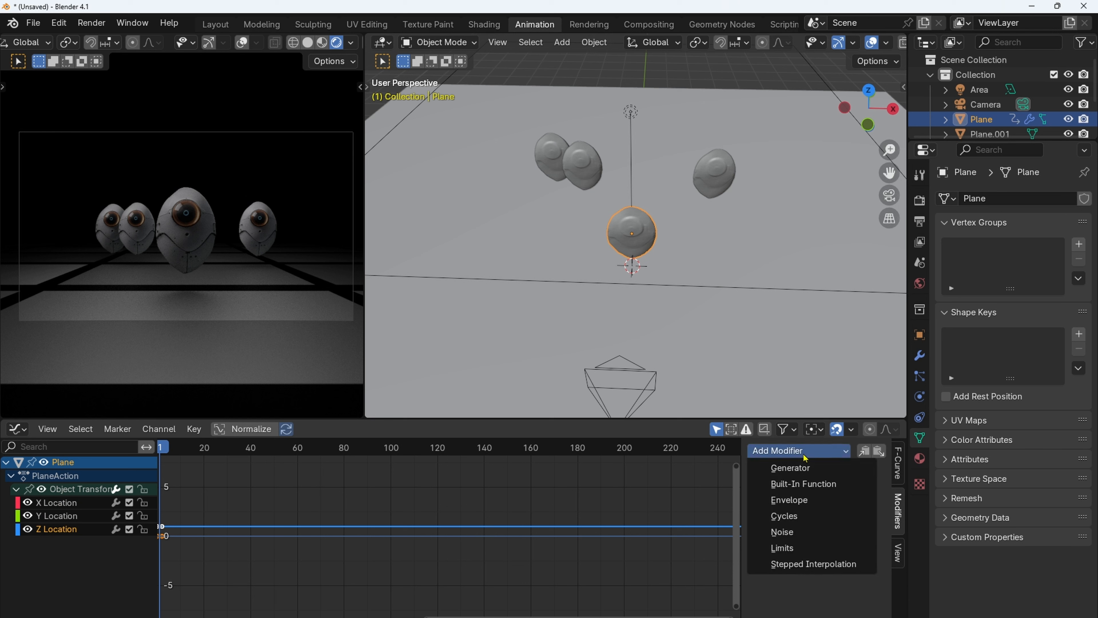
pyautogui.click(805, 533)
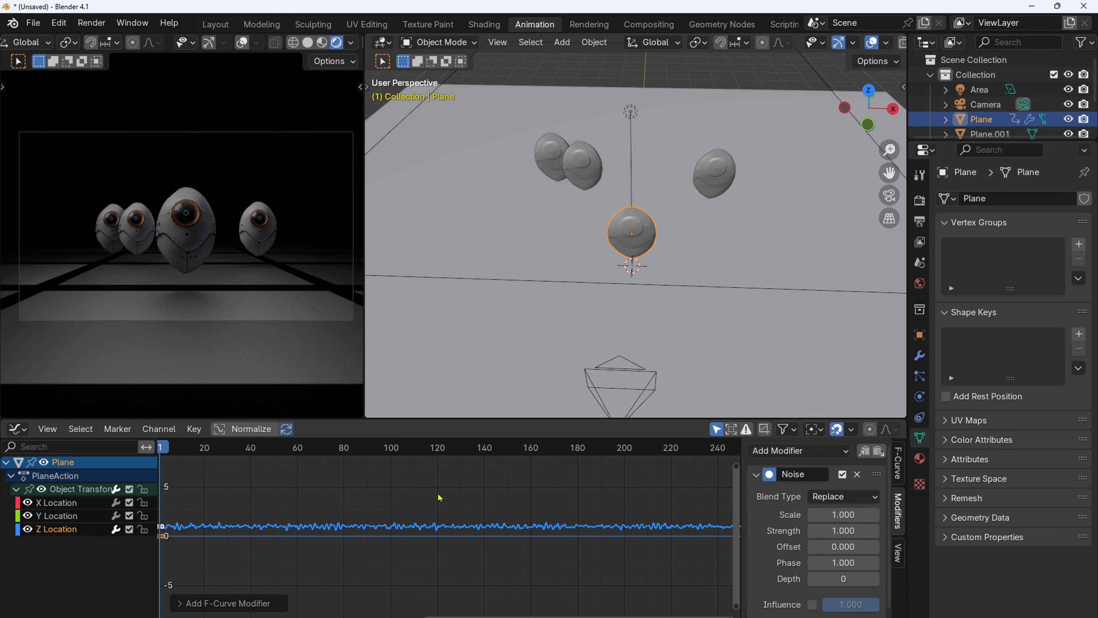
# Step: Play the animation and try Noise scales of 0.1, 10.9, 20 and 50 on the Z Location curve
pyautogui.press('space')
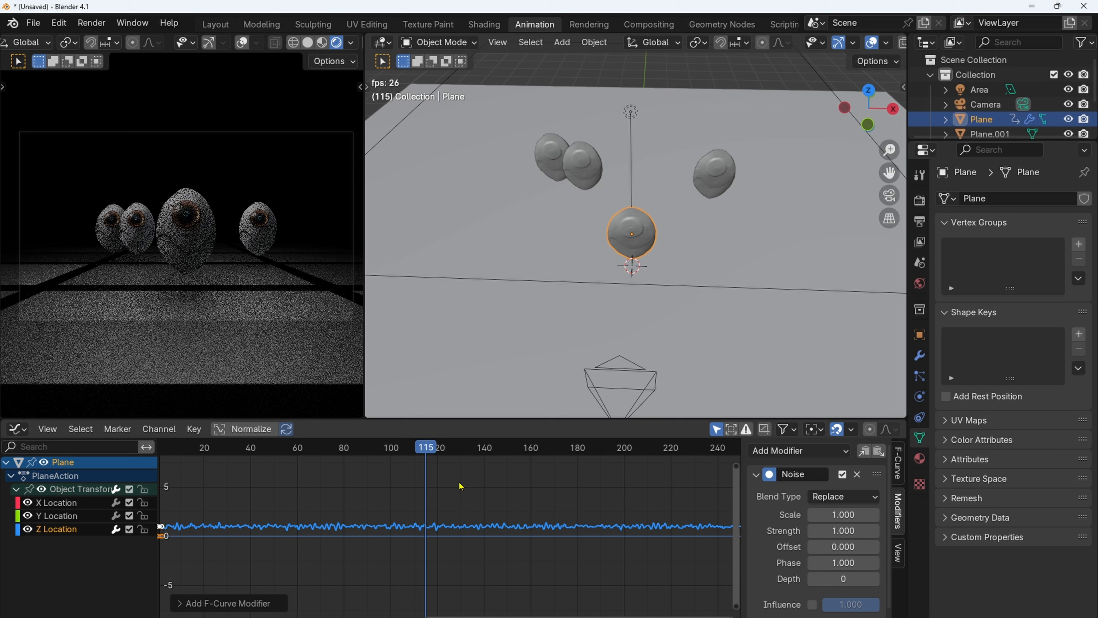
pyautogui.click(843, 515)
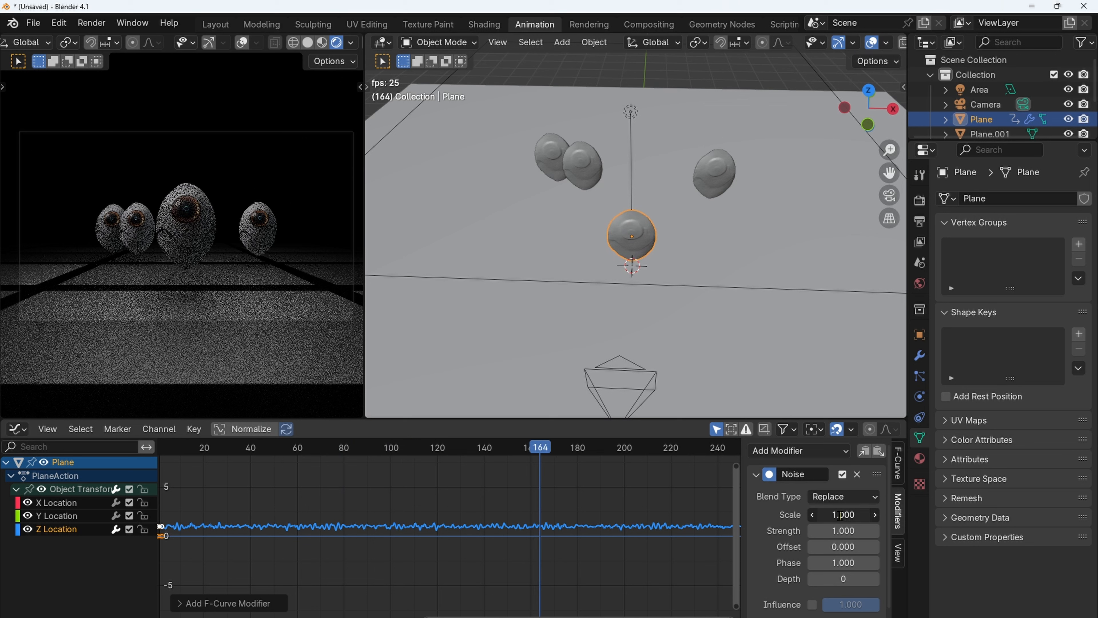
pyautogui.write('.1')
pyautogui.press('Return')
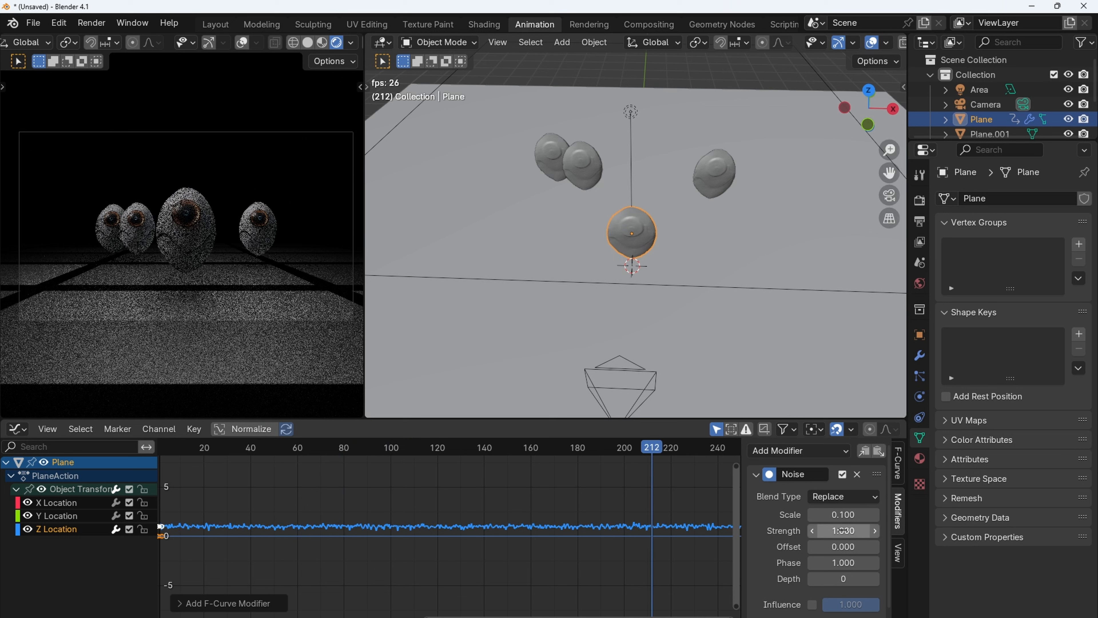
pyautogui.moveTo(843, 514); pyautogui.dragTo(927, 514)
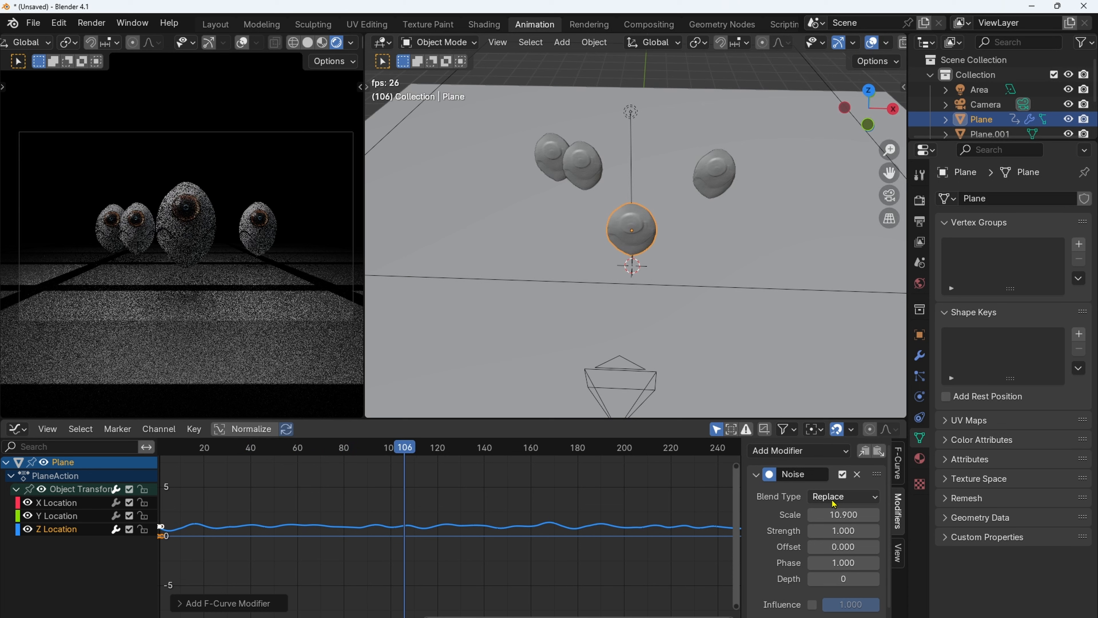
pyautogui.doubleClick(843, 514)
pyautogui.write('20')
pyautogui.press('Return')
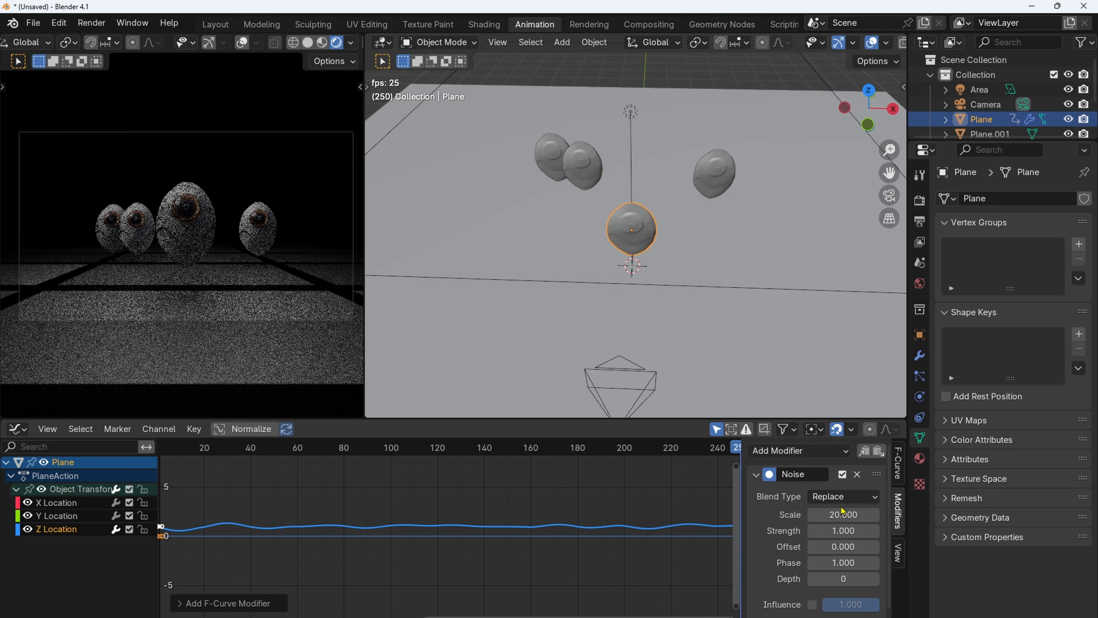
pyautogui.doubleClick(838, 512)
pyautogui.write('0')
pyautogui.press('Return')
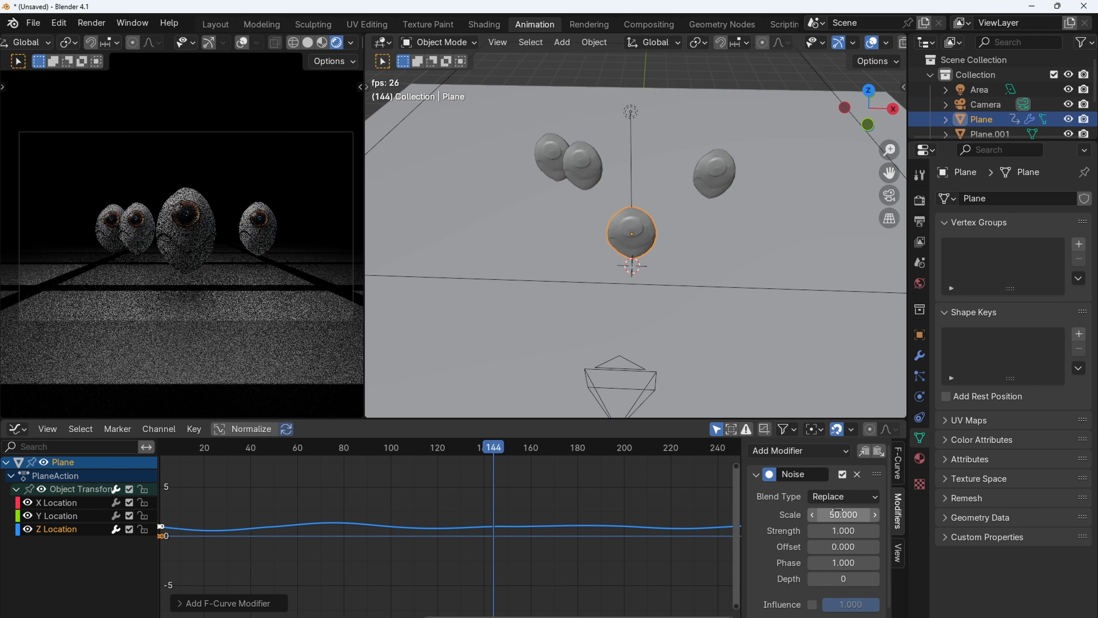
# Step: Set the Noise modifier's scale to 30 and strength to 0.1, and stop the playback after checking the motion
pyautogui.click(845, 514)
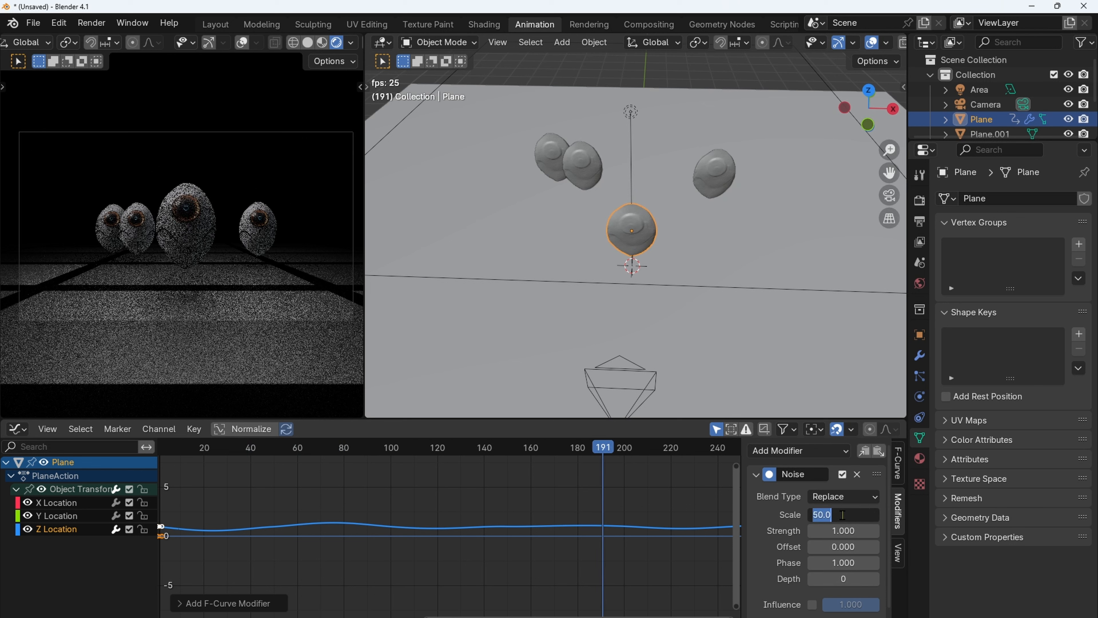
pyautogui.write('30')
pyautogui.press('Return')
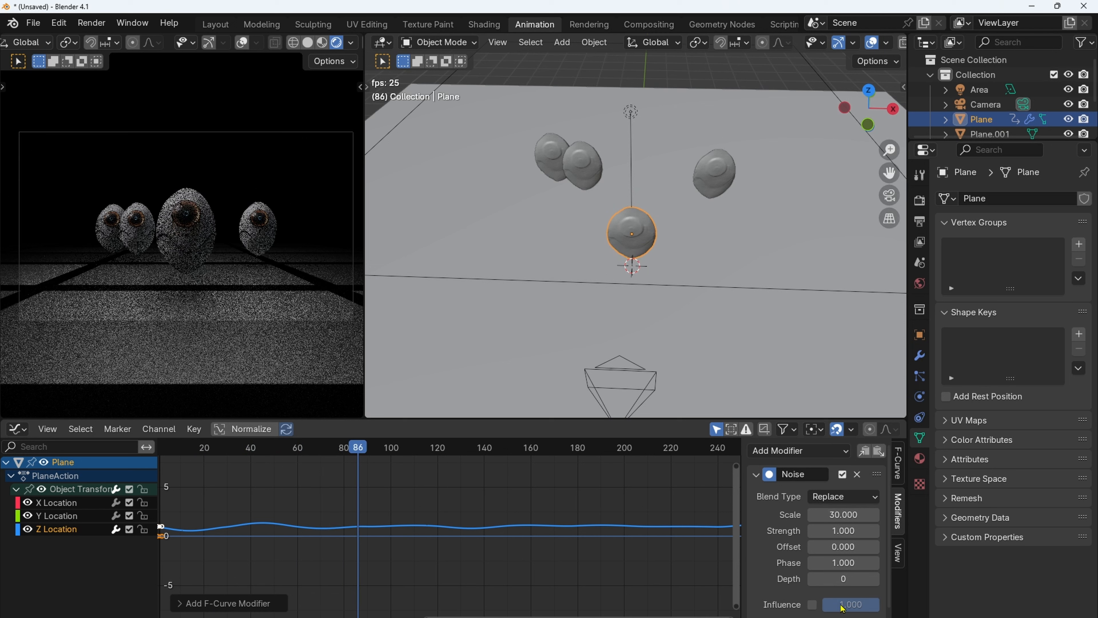
pyautogui.click(845, 529)
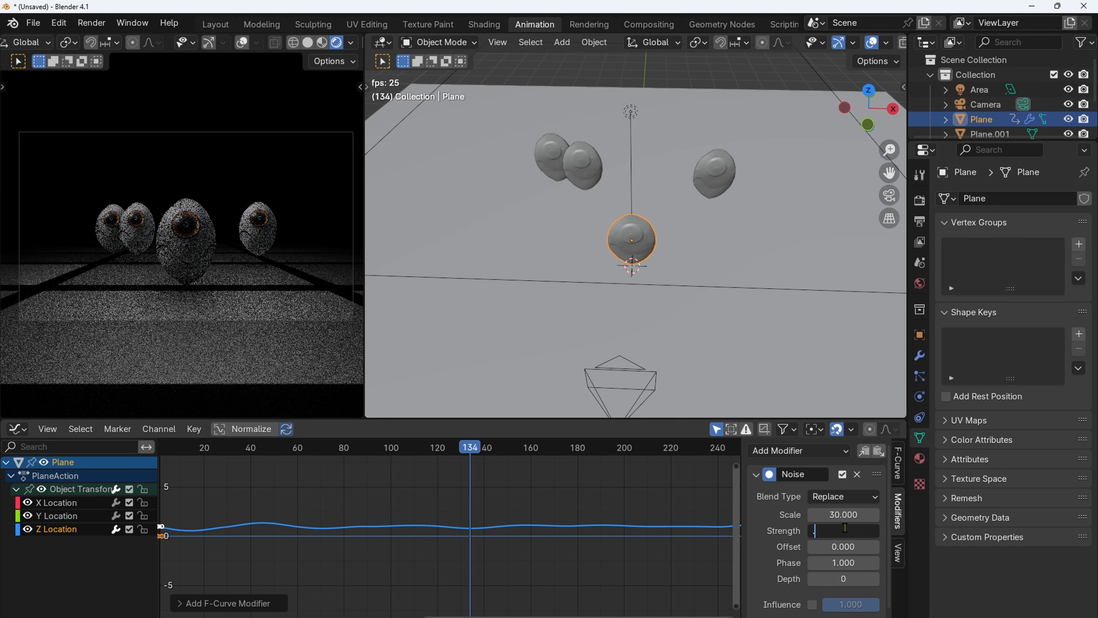
pyautogui.write('0.1')
pyautogui.press('Return')
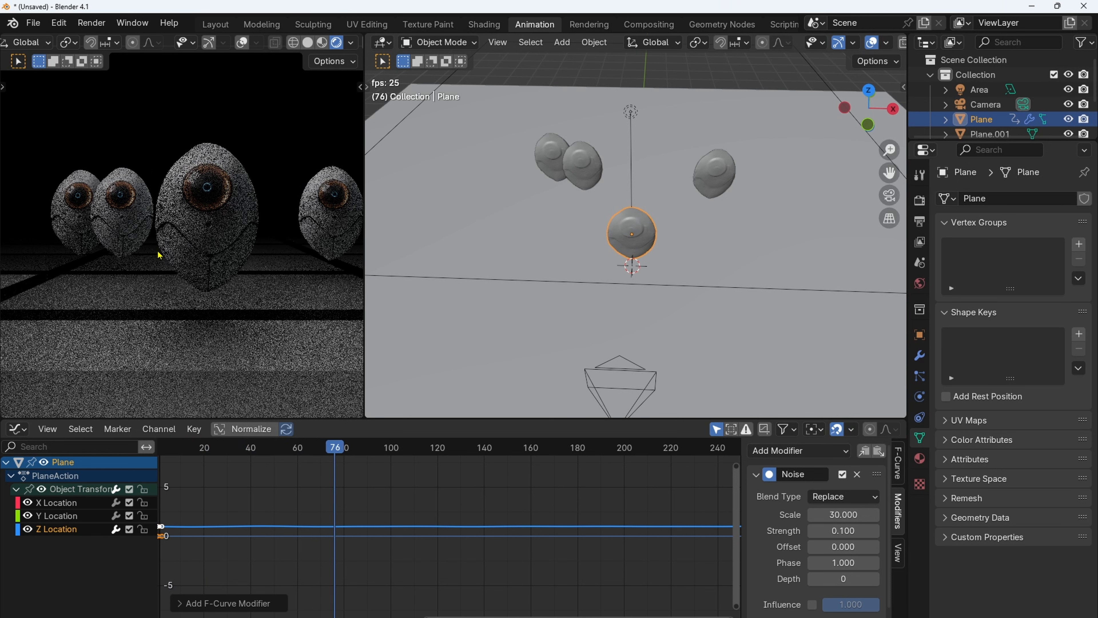
pyautogui.press('space')
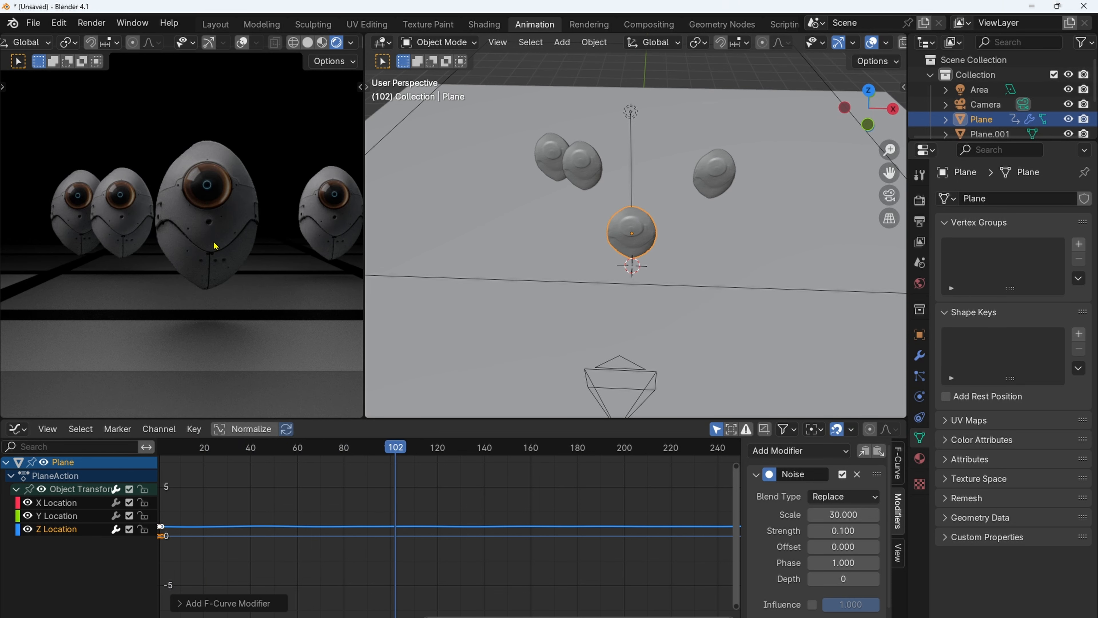
pyautogui.scroll(-2, 200, 306)
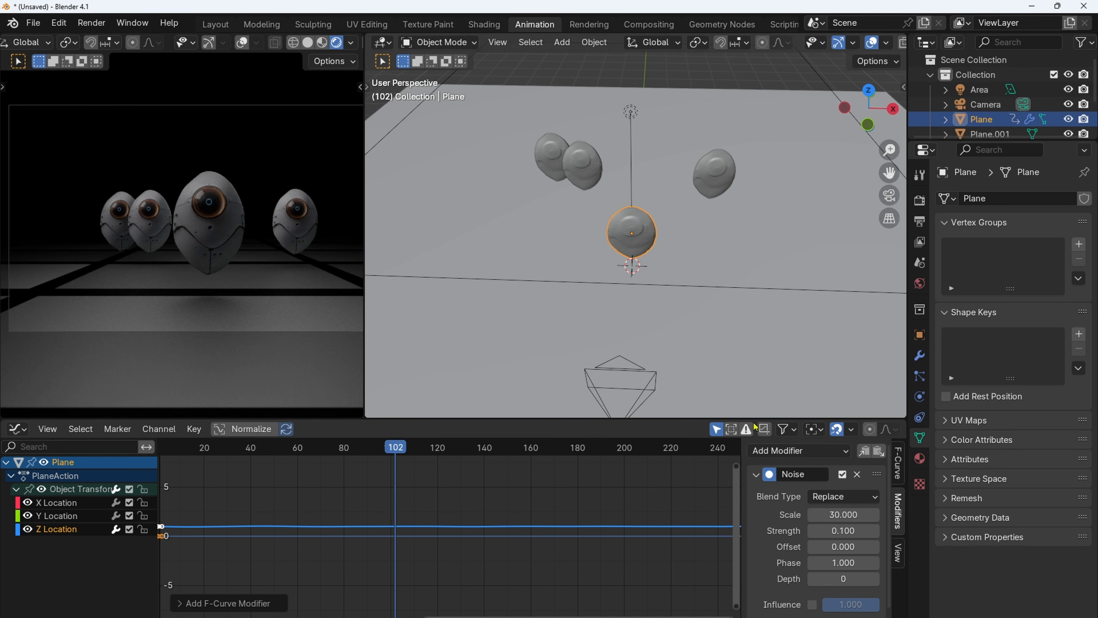
# Step: Copy the front robot's Noise modifier and insert a Location keyframe on the nearer left robot at frame 102
pyautogui.click(863, 454)
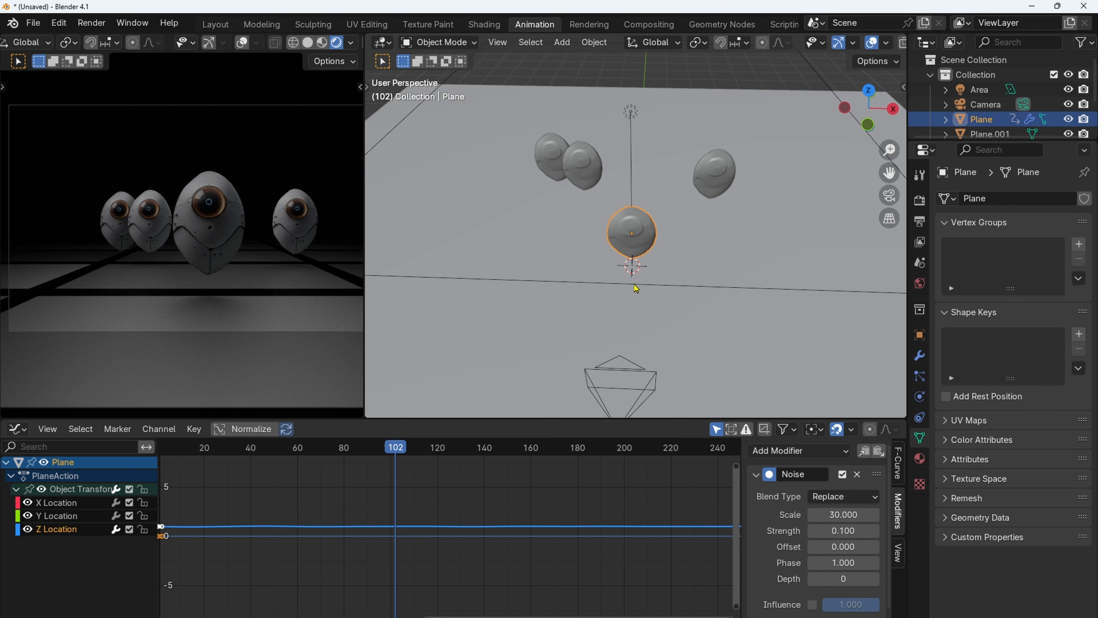
pyautogui.click(582, 170)
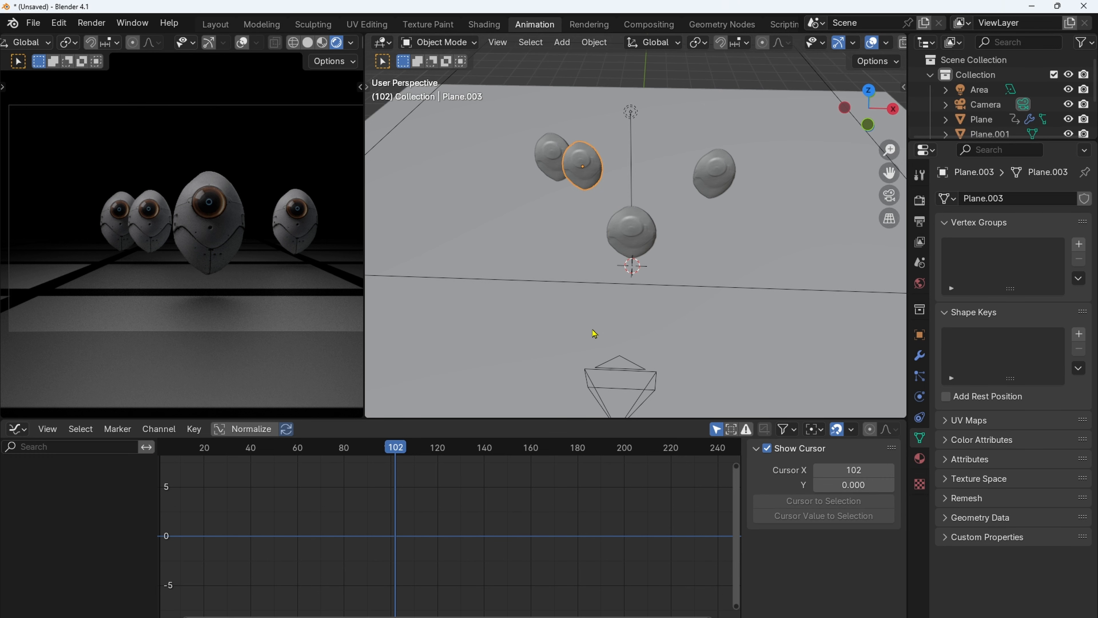
pyautogui.moveTo(587, 260); pyautogui.dragTo(590, 232, button='middle')
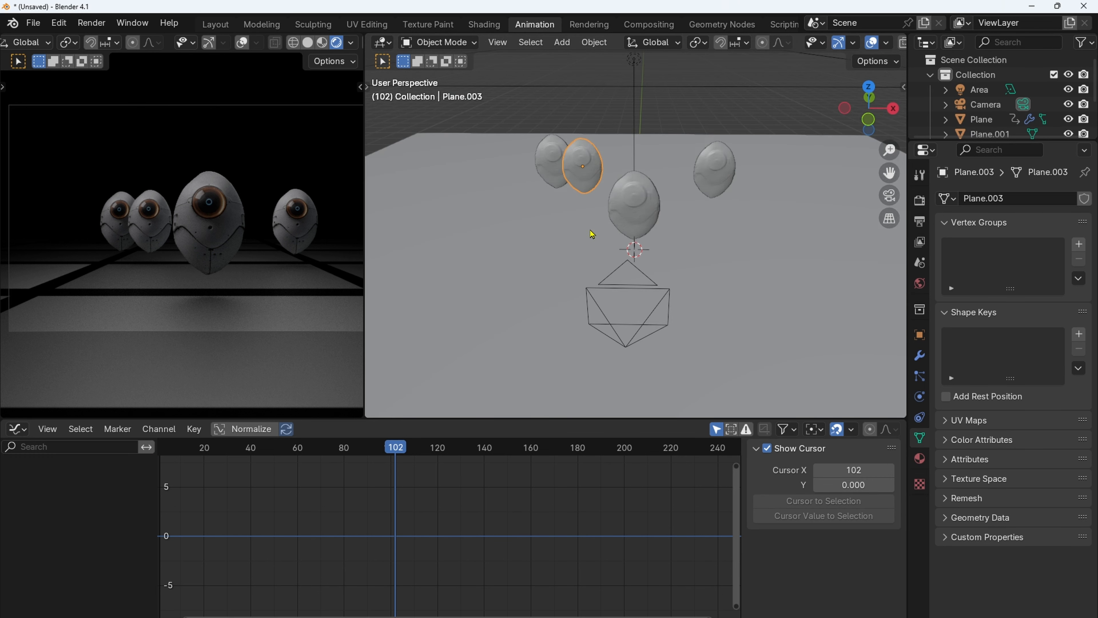
pyautogui.press('k')
pyautogui.click(567, 302)
# Step: Paste the copied Noise modifier onto the nearer left robot's Z Location curve
pyautogui.click(16, 489)
pyautogui.click(59, 529)
pyautogui.click(879, 451)
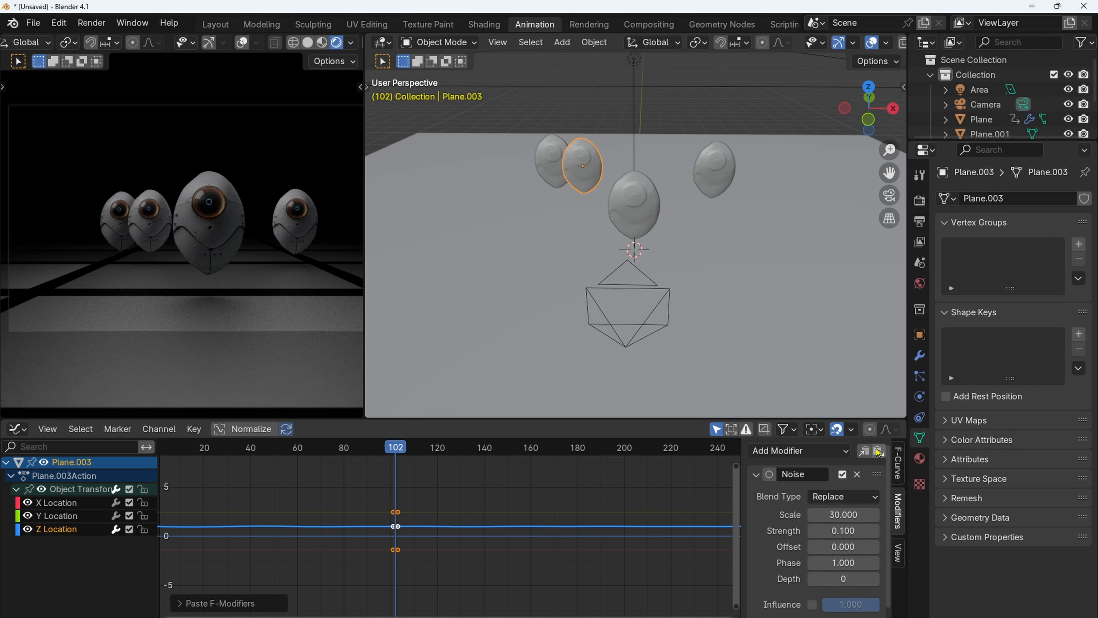
# Step: Set the nearer left robot's Noise modifier offset to 10, playing the animation before and after to compare the motion
pyautogui.press('space')
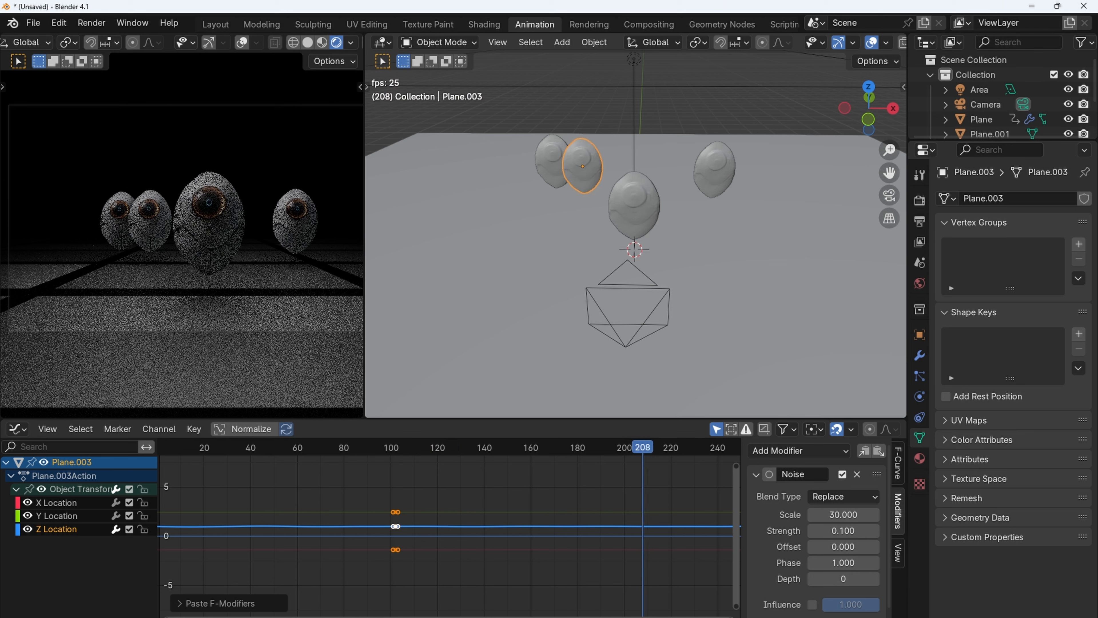
pyautogui.press('space')
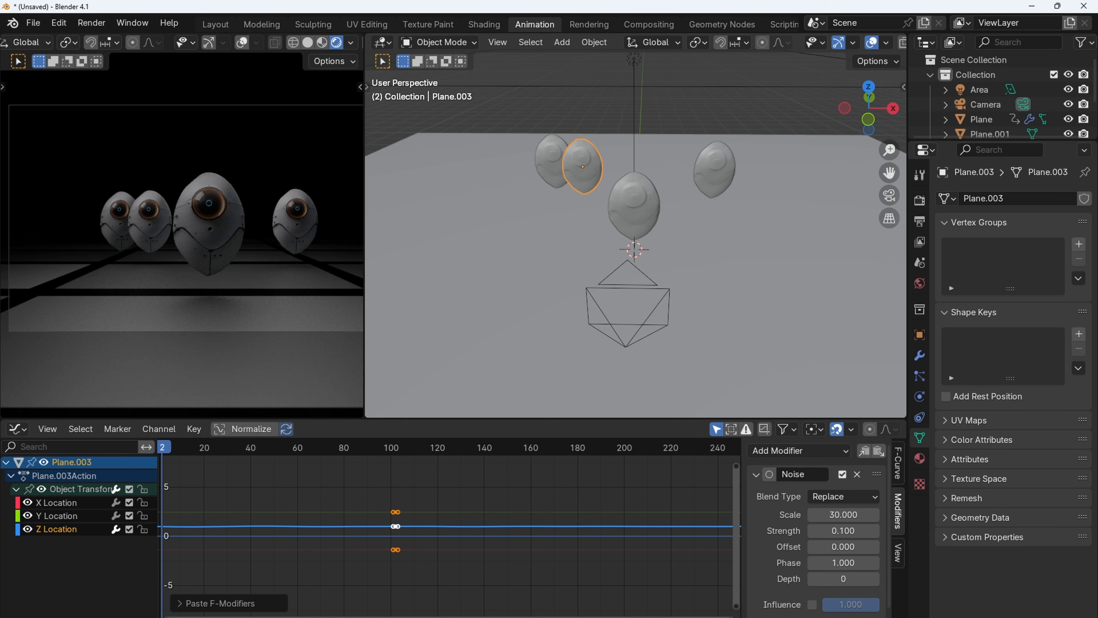
pyautogui.click(834, 547)
pyautogui.write('10')
pyautogui.press('Return')
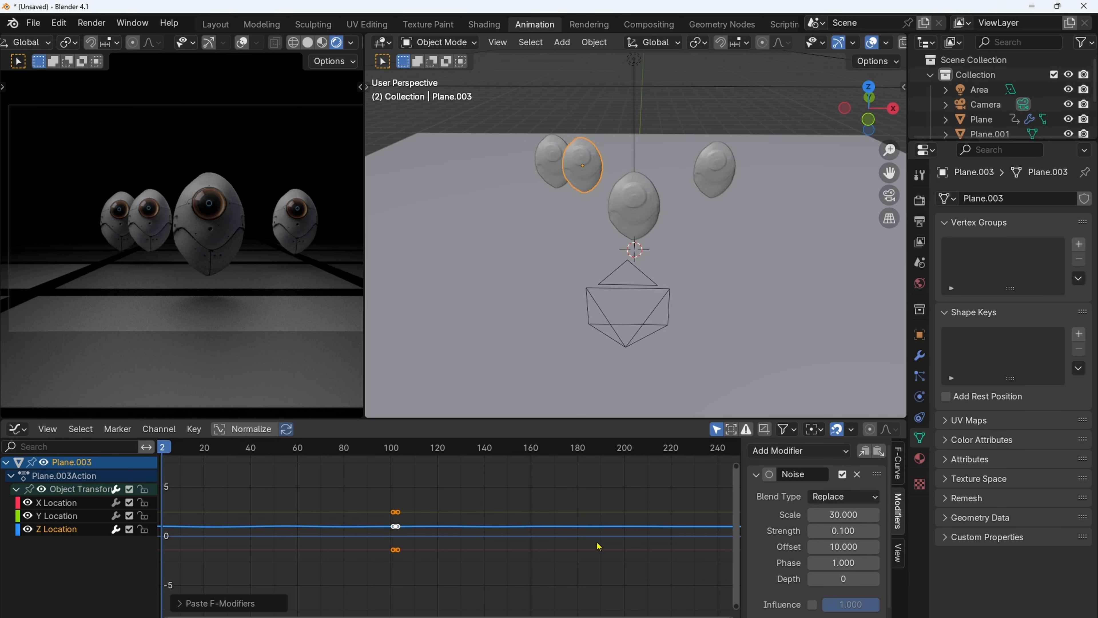
pyautogui.press('space')
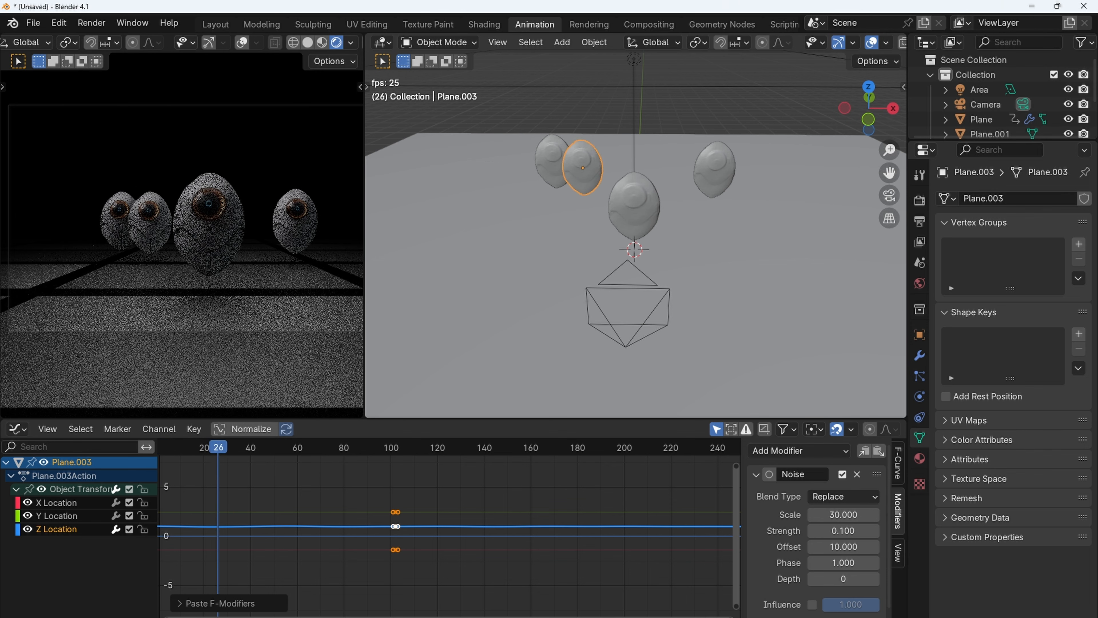
pyautogui.press('space')
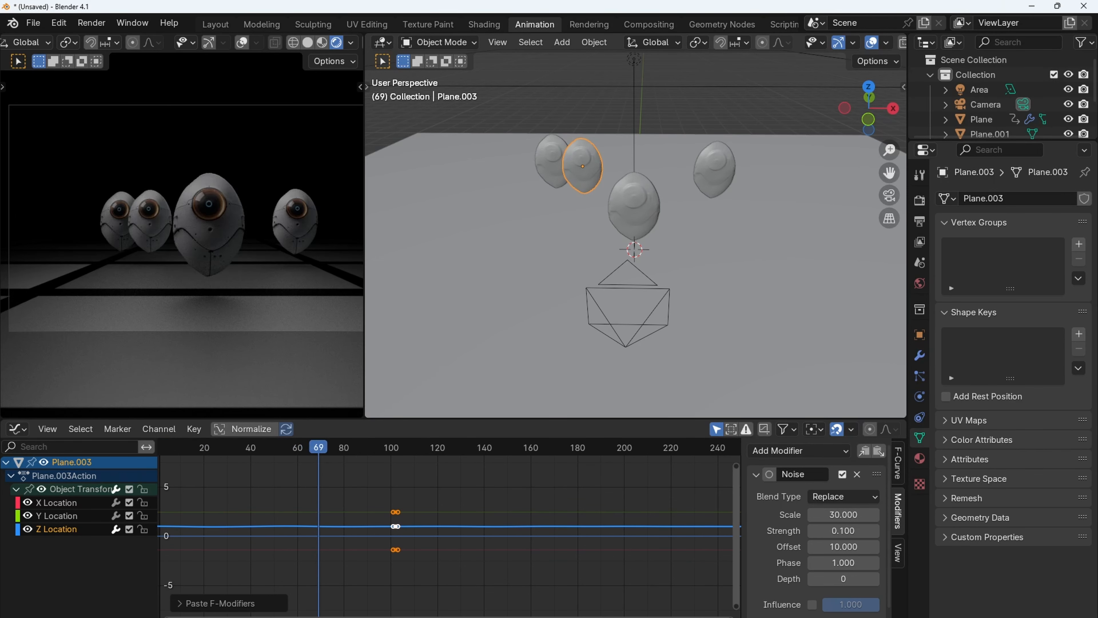
# Step: Insert a Location keyframe on the farther left robot at frame 69
pyautogui.click(547, 145)
pyautogui.press('k')
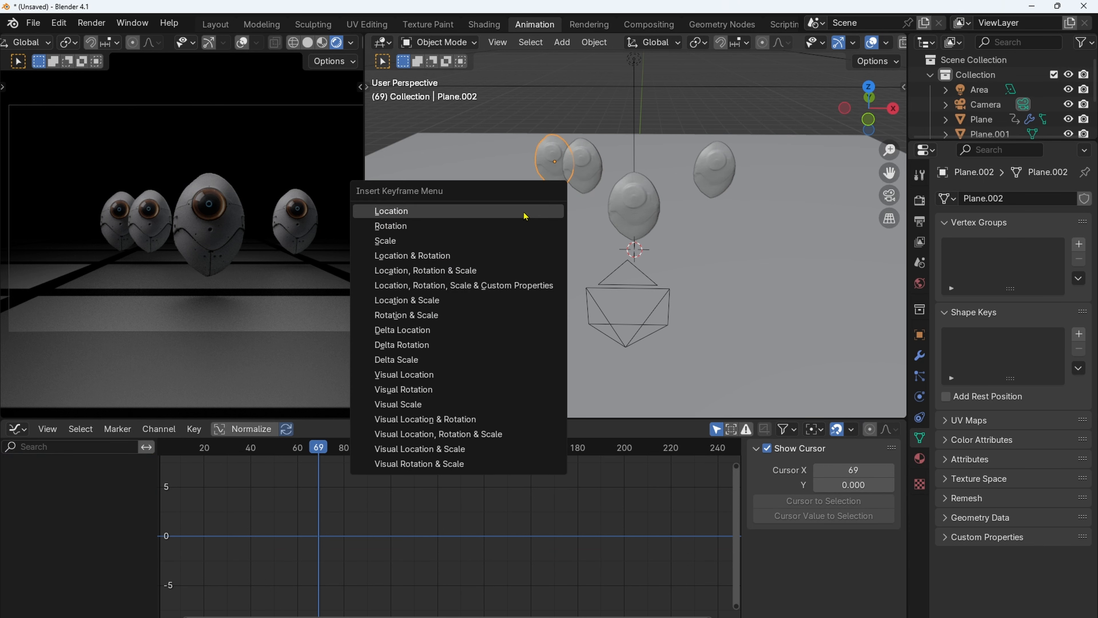
pyautogui.click(525, 216)
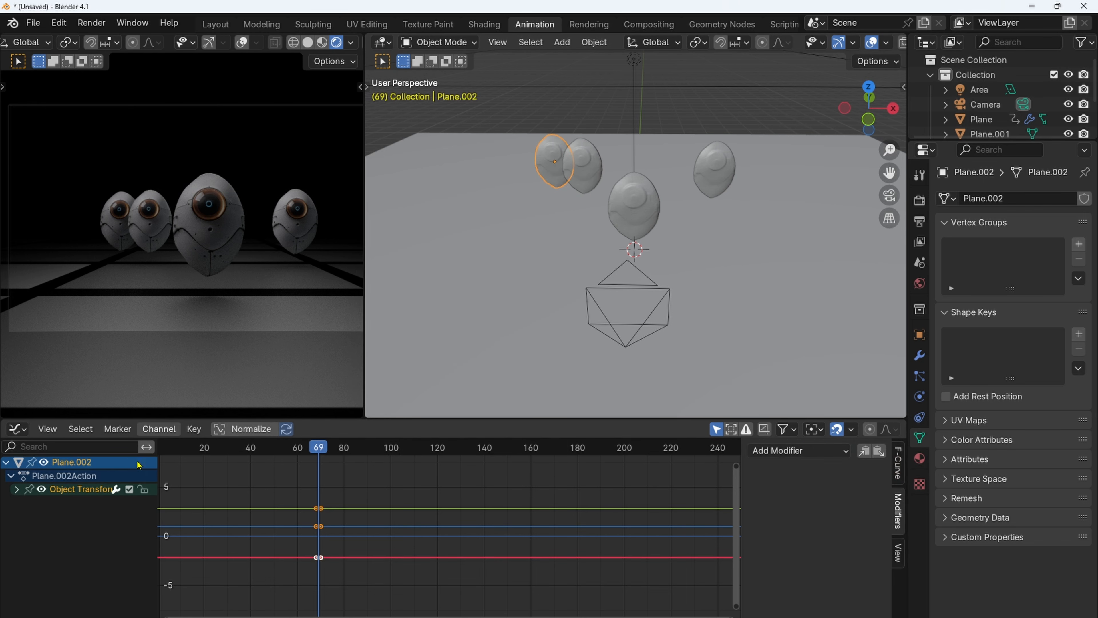
# Step: Paste the copied Noise modifier onto the farther left robot's Z Location curve and set its offset to 20
pyautogui.click(16, 489)
pyautogui.click(66, 532)
pyautogui.click(879, 450)
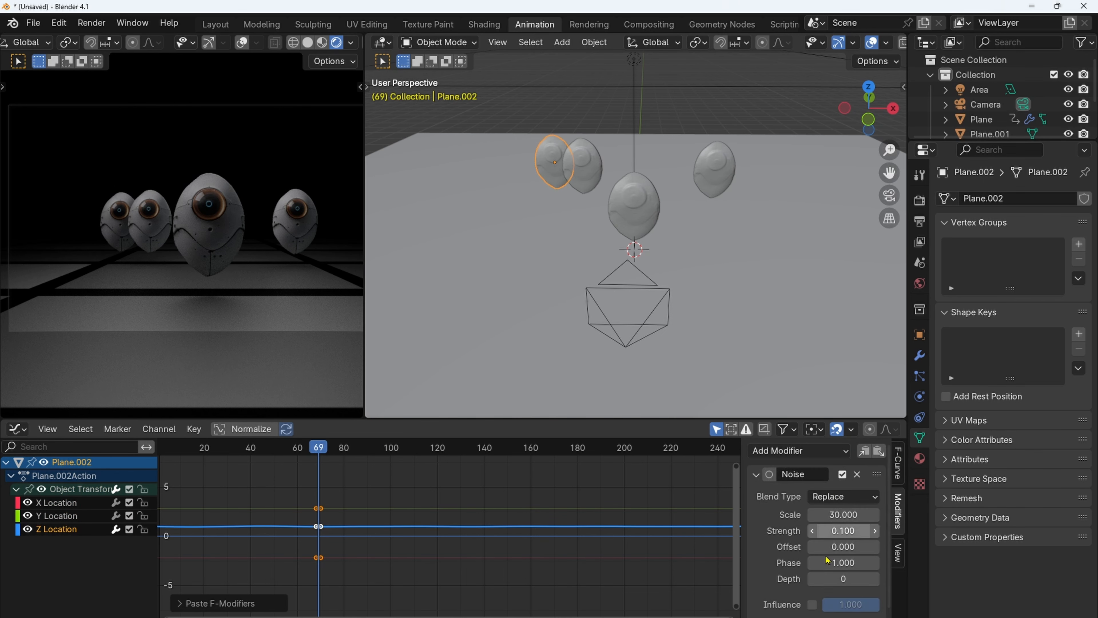
pyautogui.click(842, 546)
pyautogui.write('20')
pyautogui.press('Return')
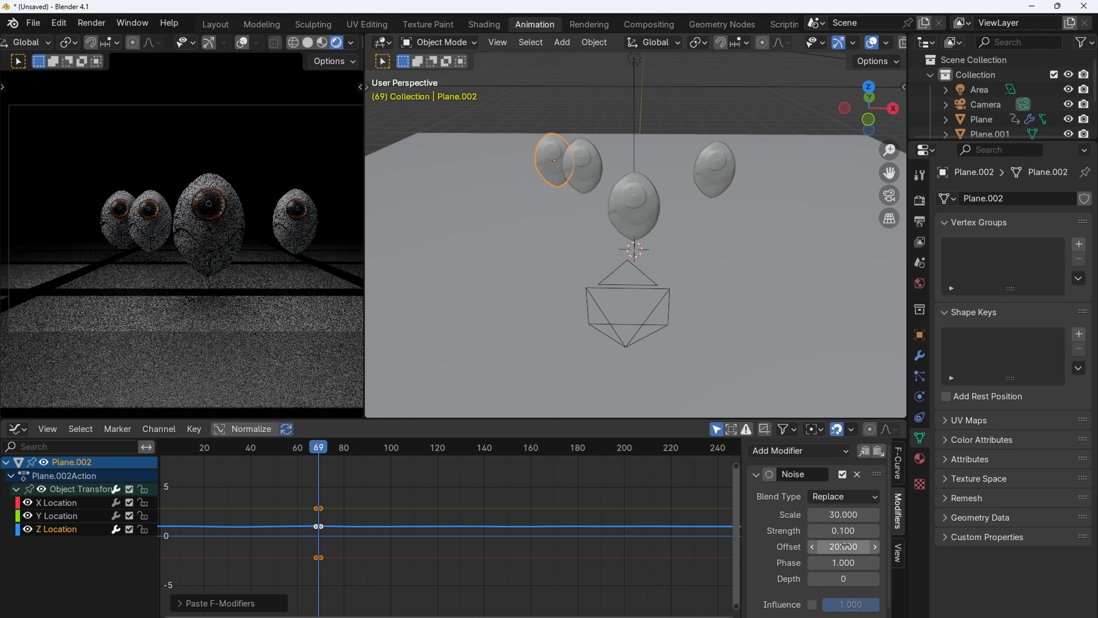
# Step: Insert a Location keyframe on the robot at the right of the group at frame 69
pyautogui.click(716, 173)
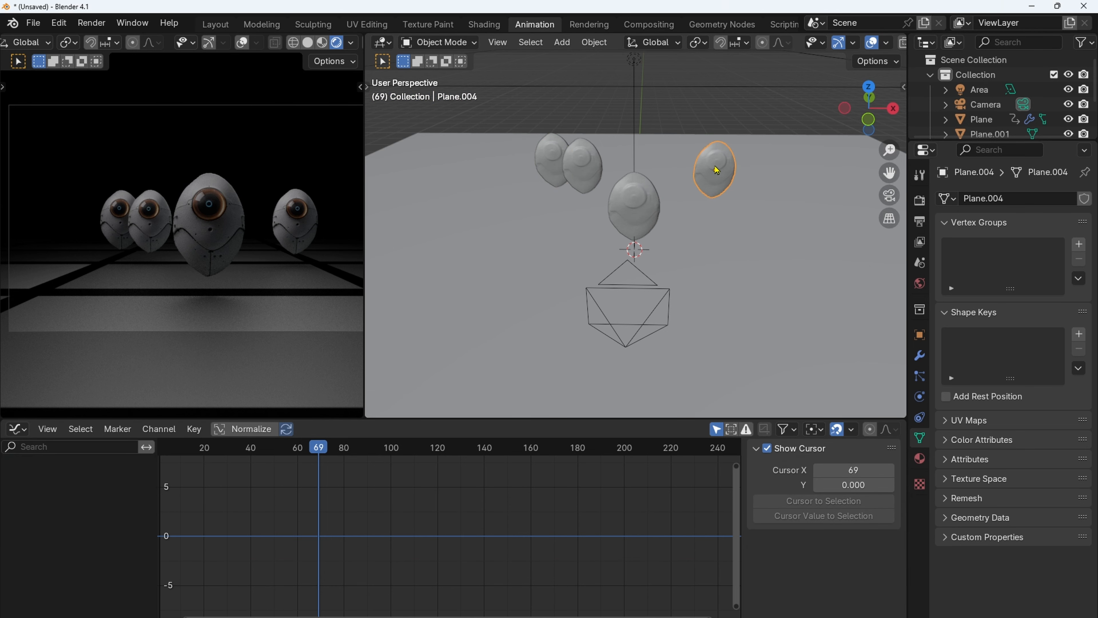
pyautogui.press('k')
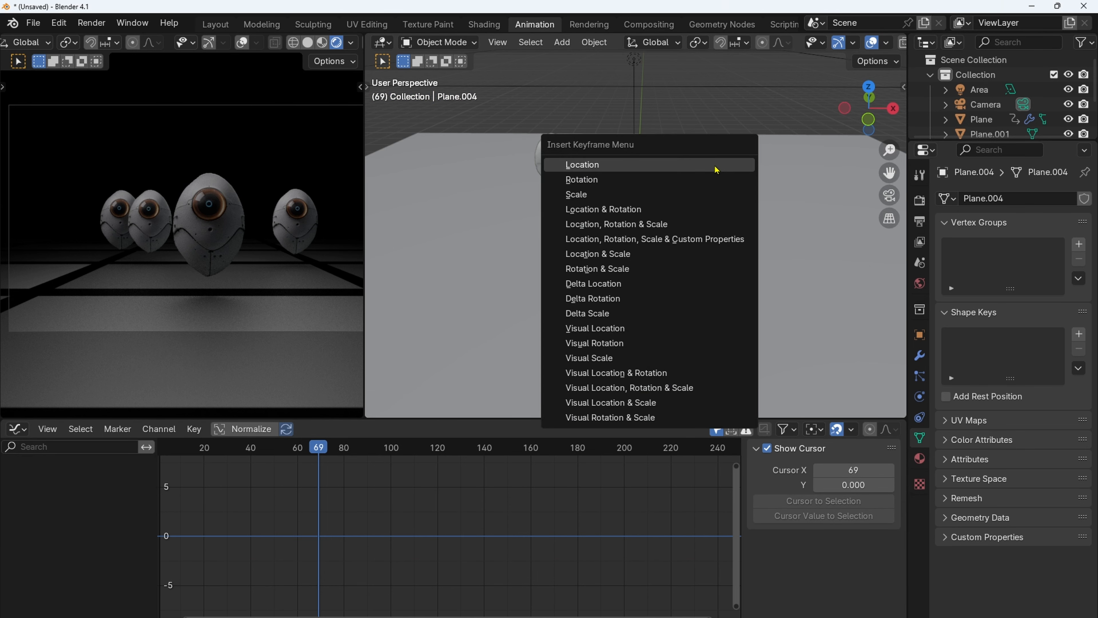
pyautogui.click(715, 170)
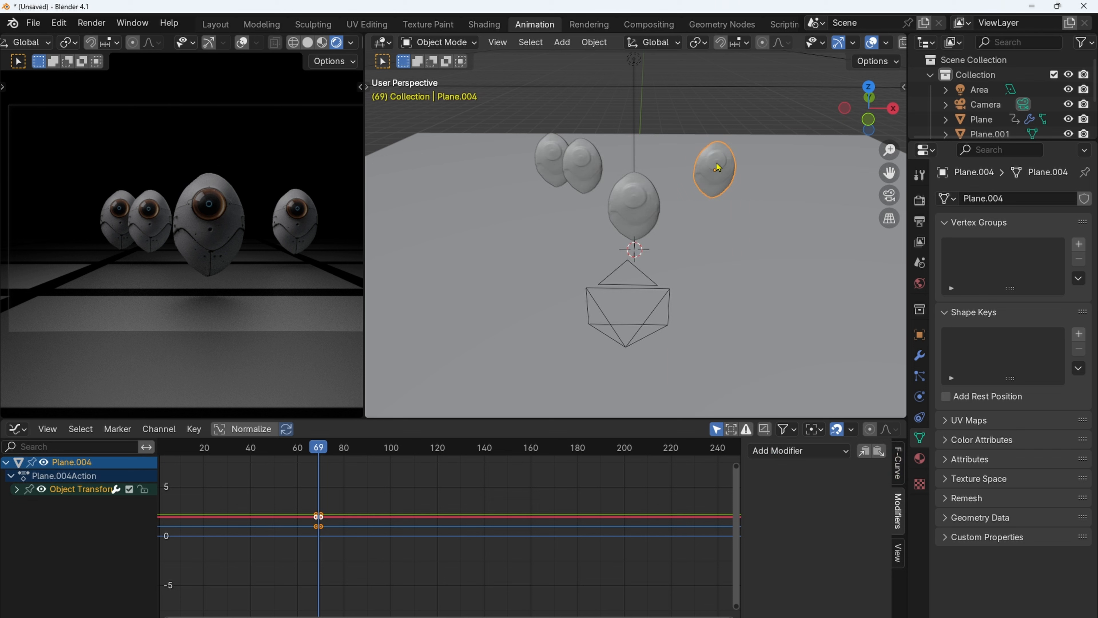
# Step: Paste the copied Noise modifier onto the right robot's Z Location curve and set its offset to 30
pyautogui.click(16, 490)
pyautogui.click(45, 529)
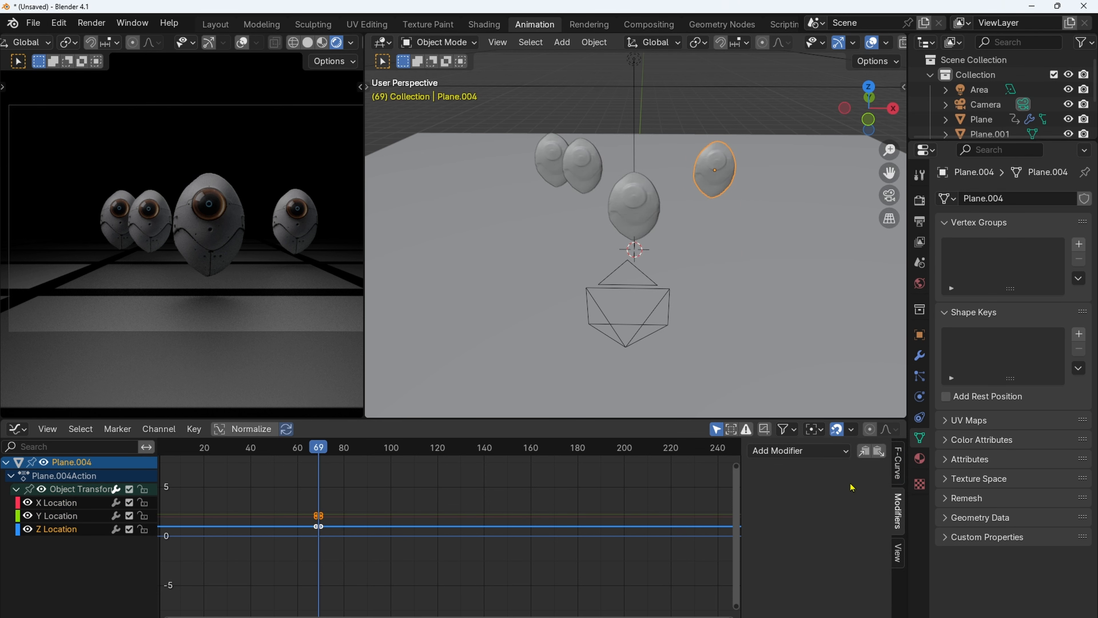
pyautogui.click(879, 450)
pyautogui.click(839, 547)
pyautogui.write('30')
pyautogui.press('Return')
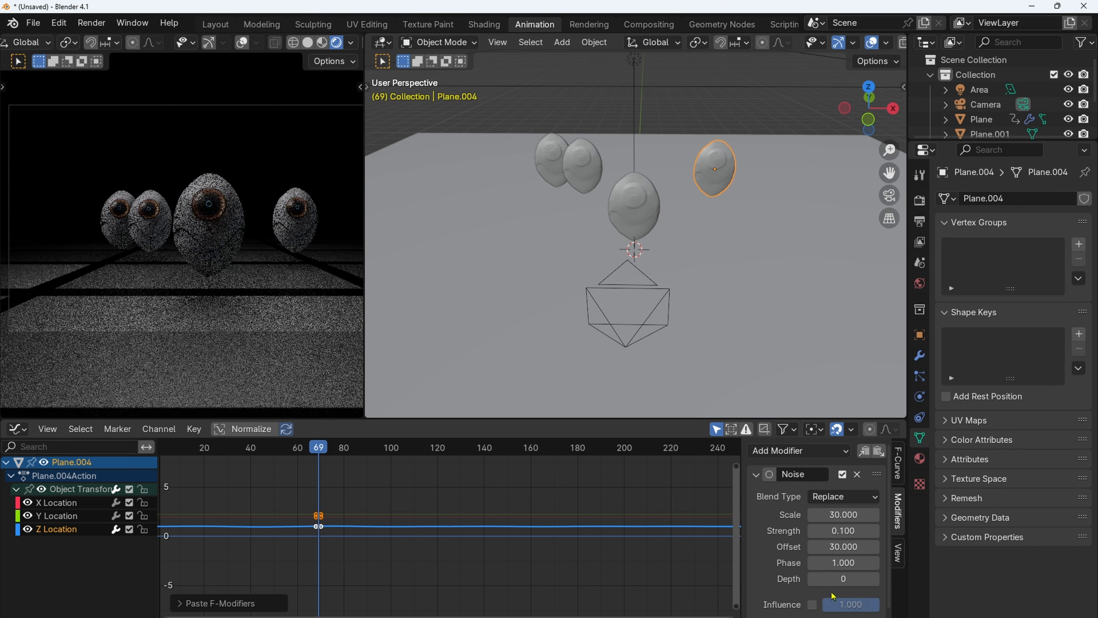
# Step: Play the animation to check the hovering of all robots, and widen the rendered camera viewport
pyautogui.press('space')
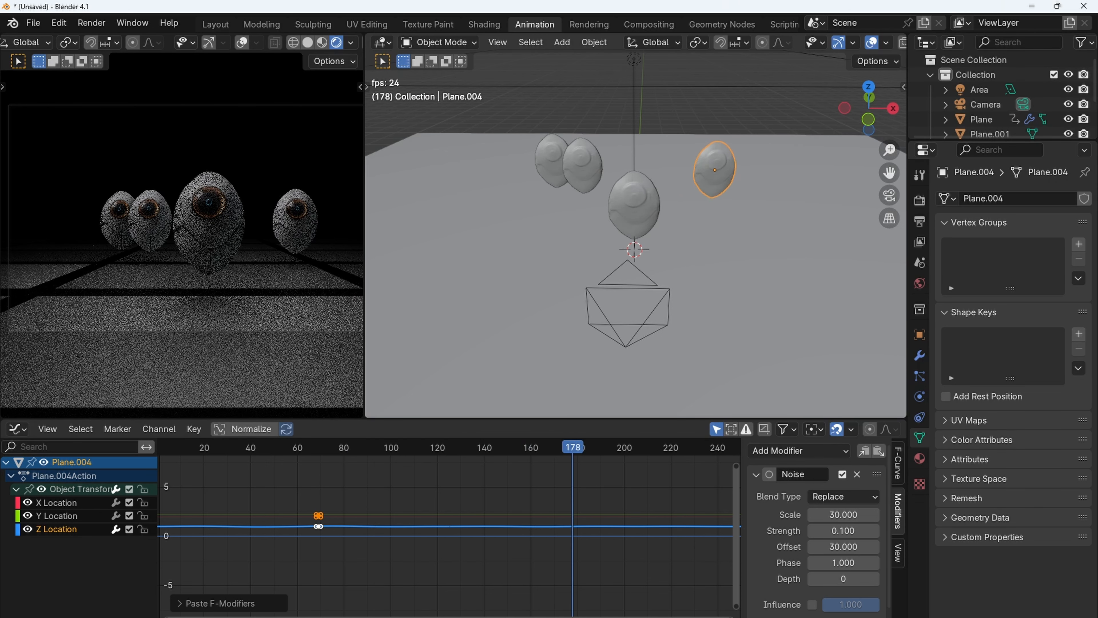
pyautogui.press('space')
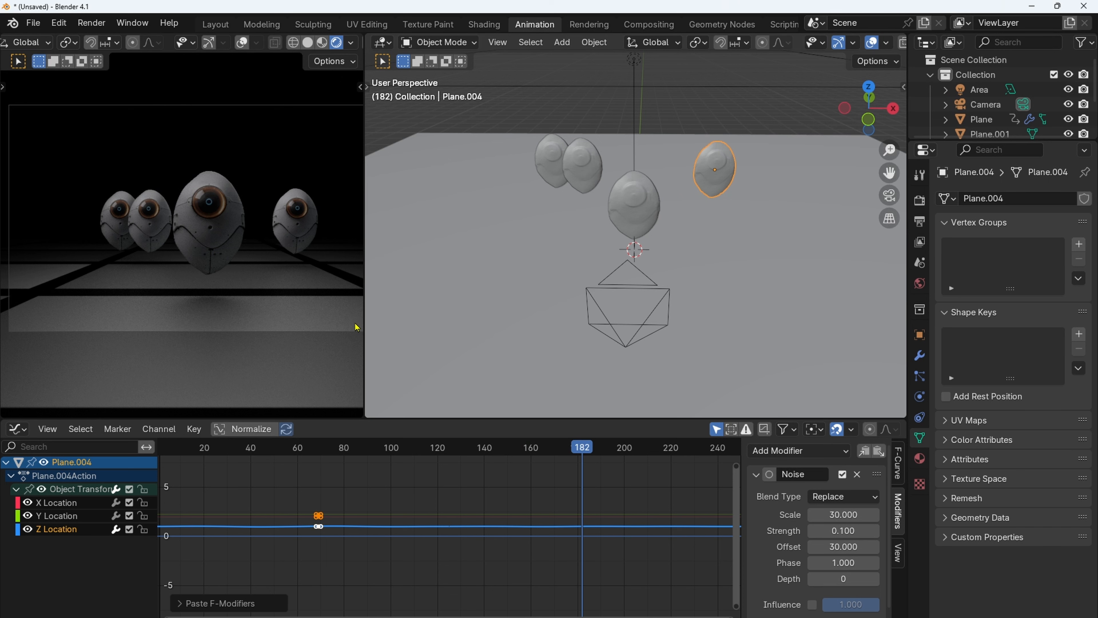
pyautogui.moveTo(362, 325); pyautogui.dragTo(462, 327)
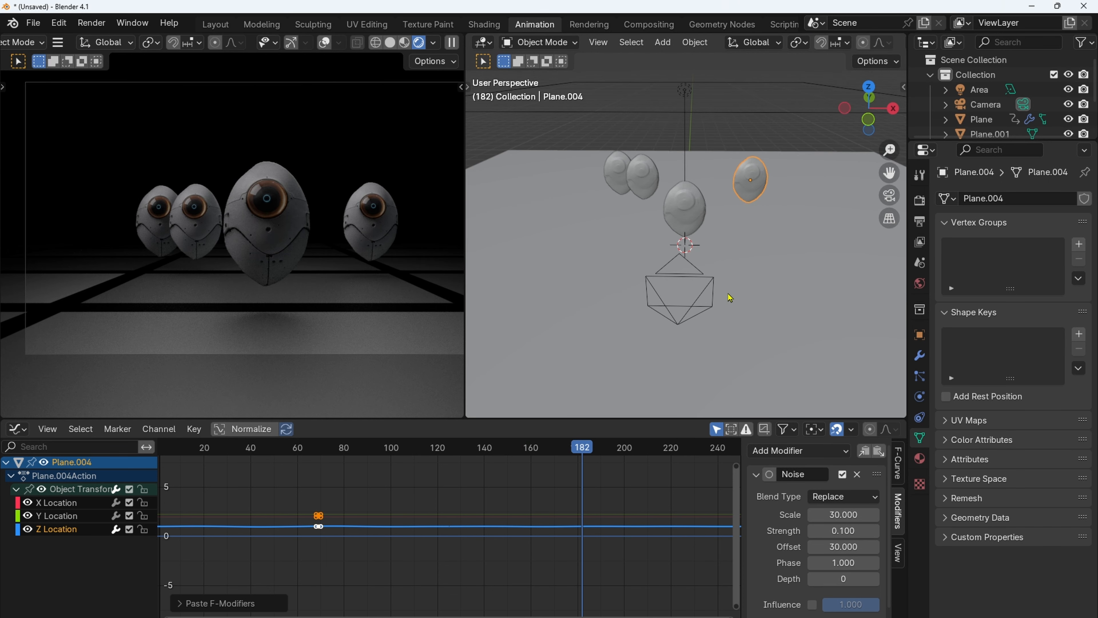
# Step: Enable Depth of Field on the camera with the front robot (Plane) as the focus object
pyautogui.click(672, 319)
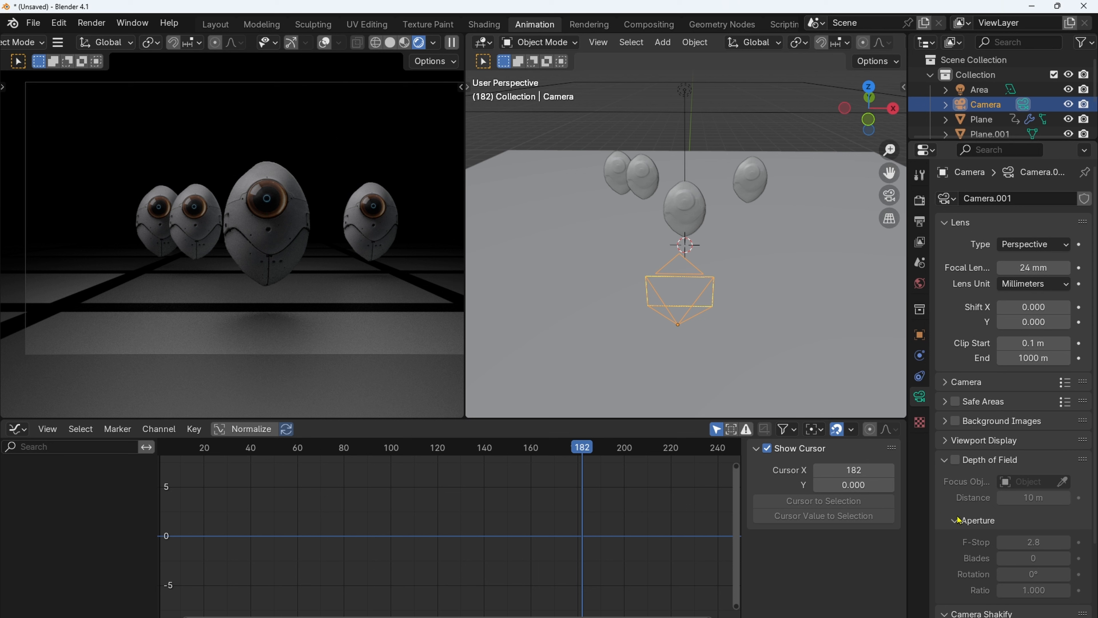
pyautogui.click(1061, 482)
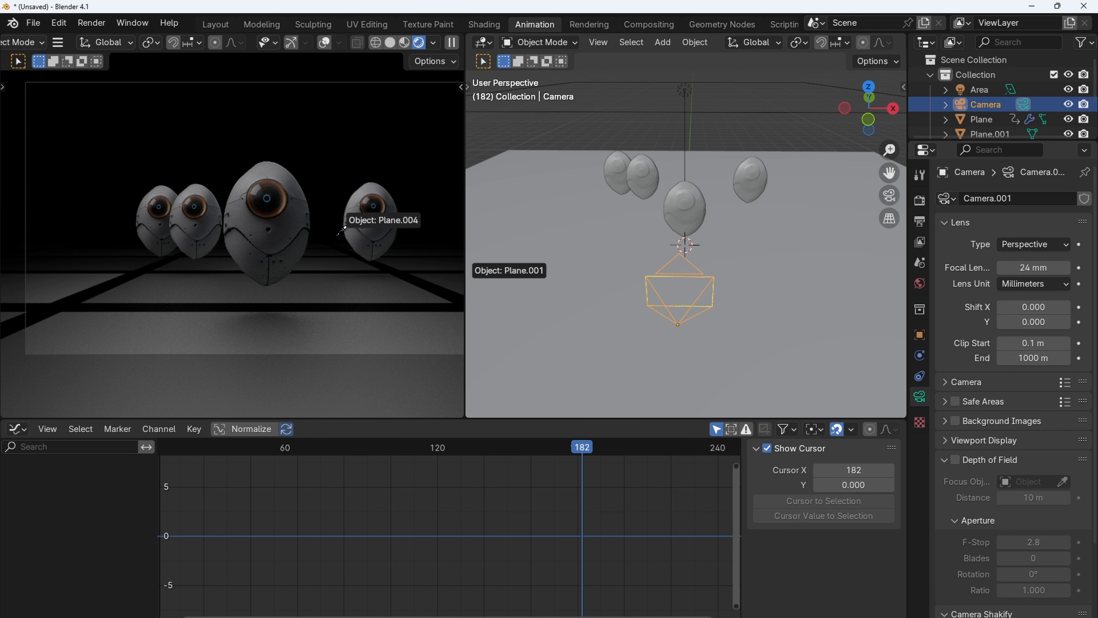
pyautogui.click(273, 207)
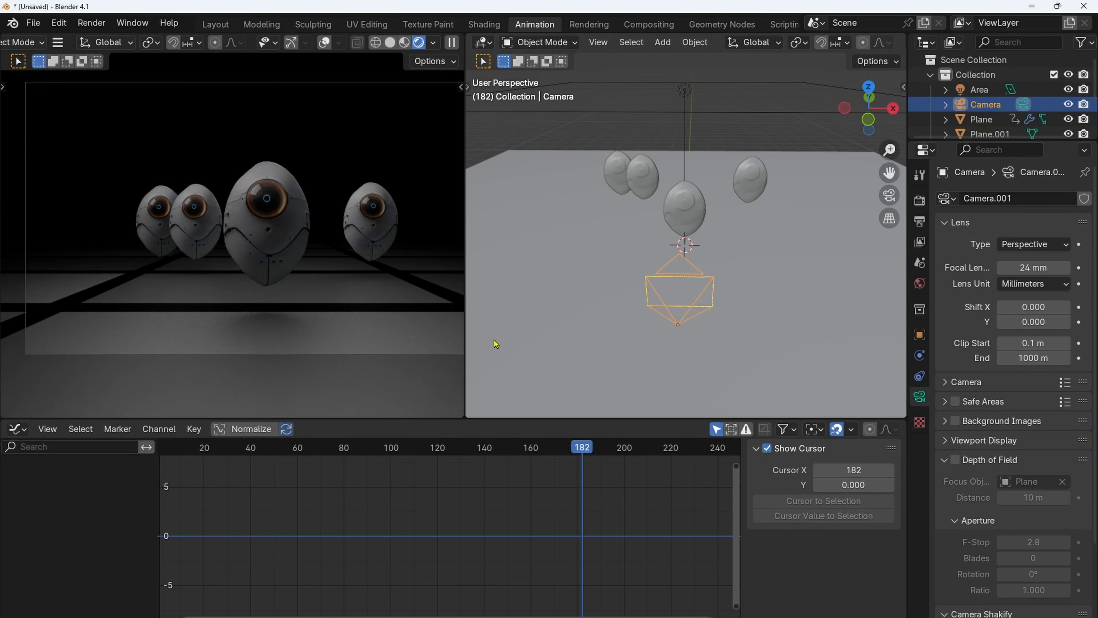
pyautogui.click(956, 459)
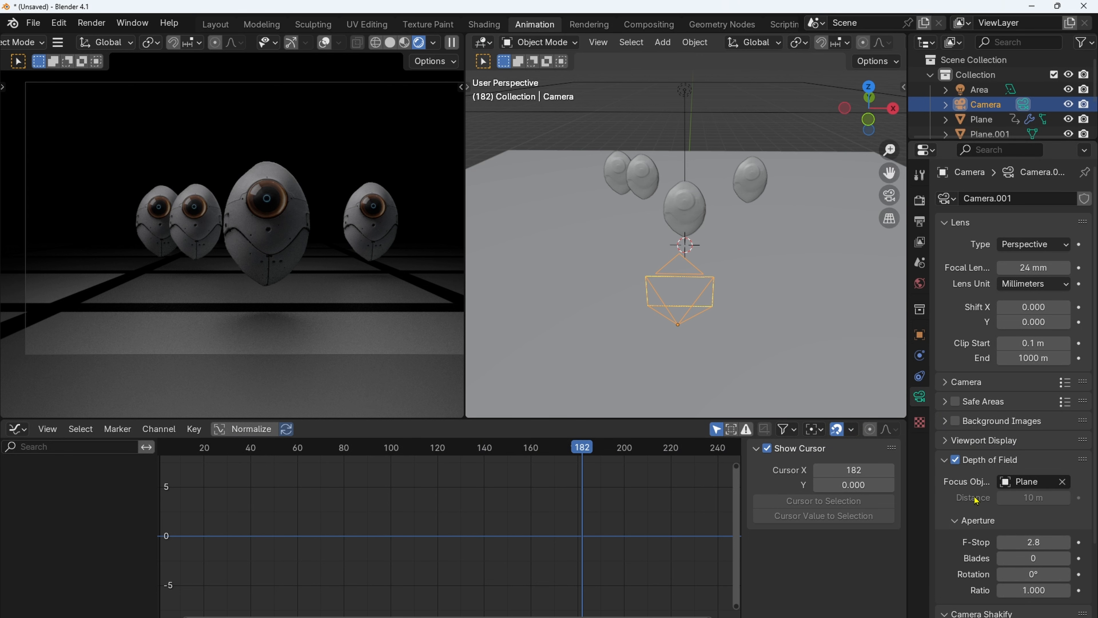
# Step: Try camera F-Stop values of 0.1 and 0.2, and set the F-Stop to 0.3
pyautogui.click(1028, 544)
pyautogui.write('0.1')
pyautogui.press('Return')
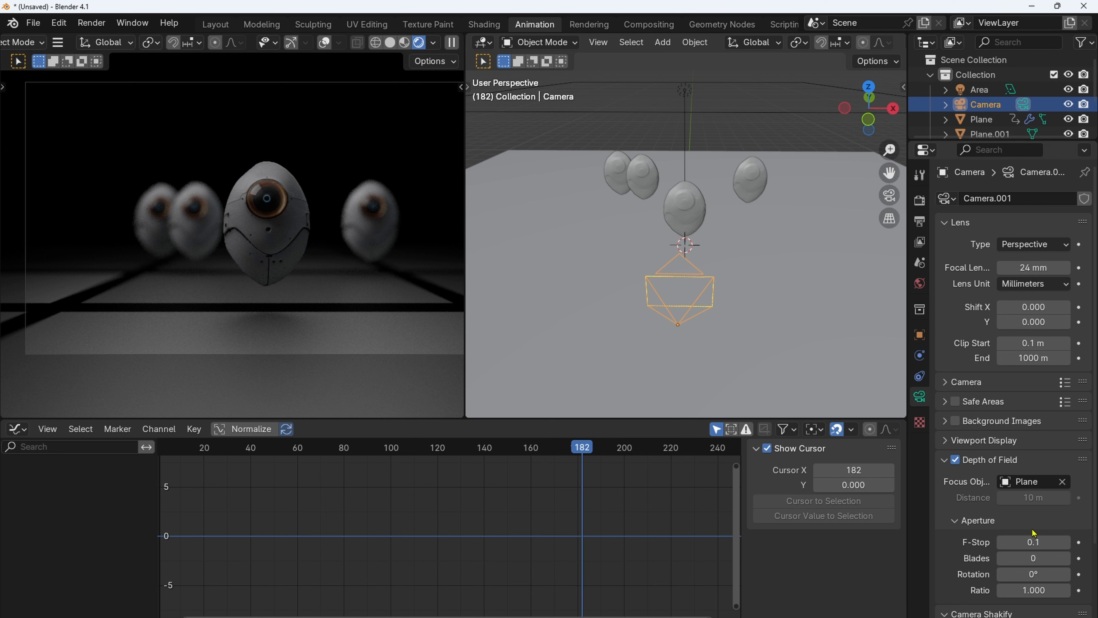
pyautogui.click(1025, 541)
pyautogui.write('0.2')
pyautogui.press('Return')
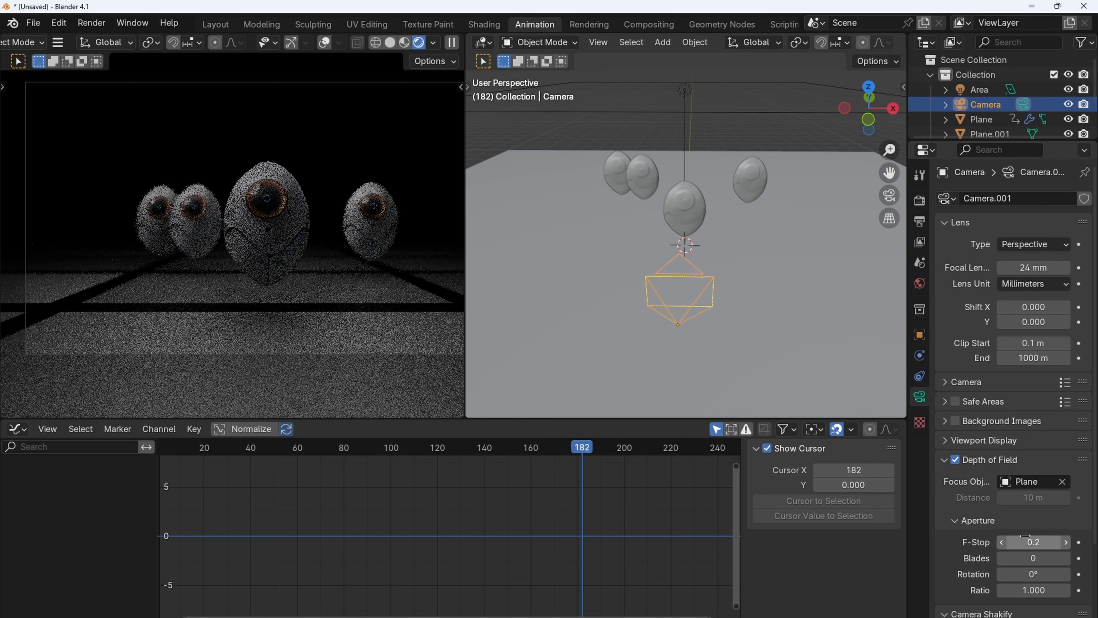
pyautogui.click(1025, 542)
pyautogui.write('0.3')
pyautogui.press('Return')
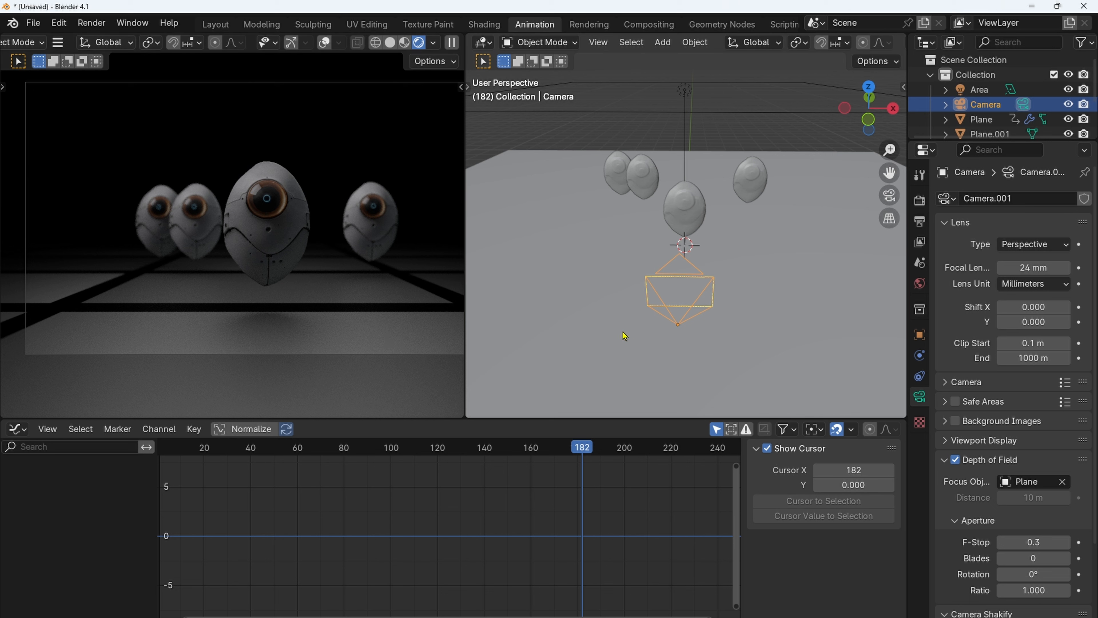
# Step: View the scene from above and add a Track To constraint to the camera with the front robot (Plane) as target
pyautogui.moveTo(615, 338)
pyautogui.mouseDown(button='middle')
pyautogui.moveTo(620, 324)
pyautogui.moveTo(620, 340)
pyautogui.mouseUp(button='middle')
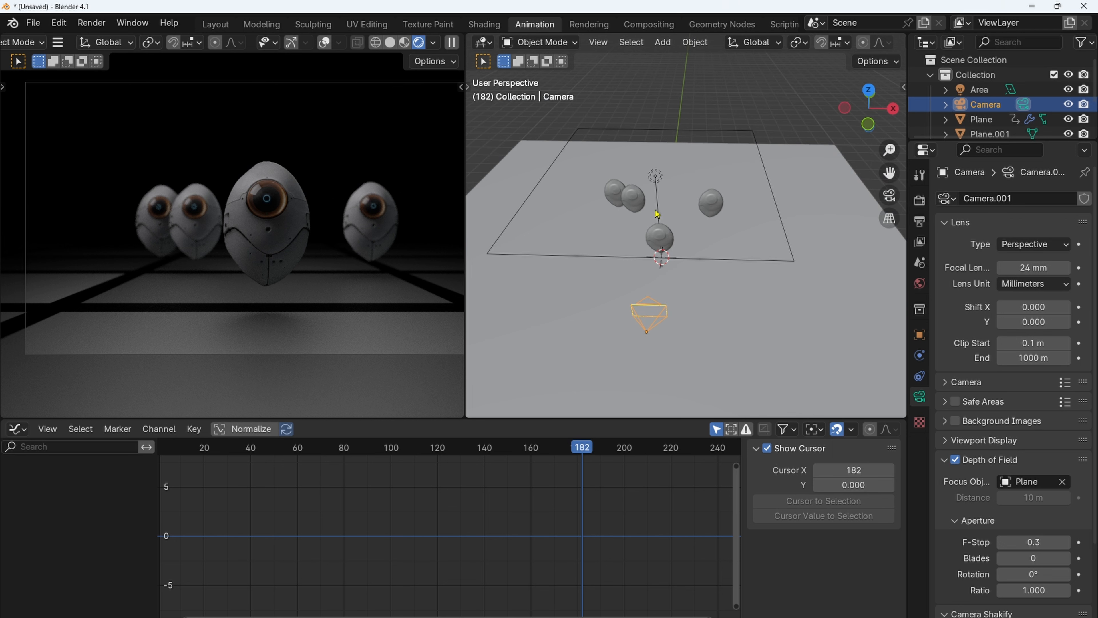
pyautogui.press('KP_7')
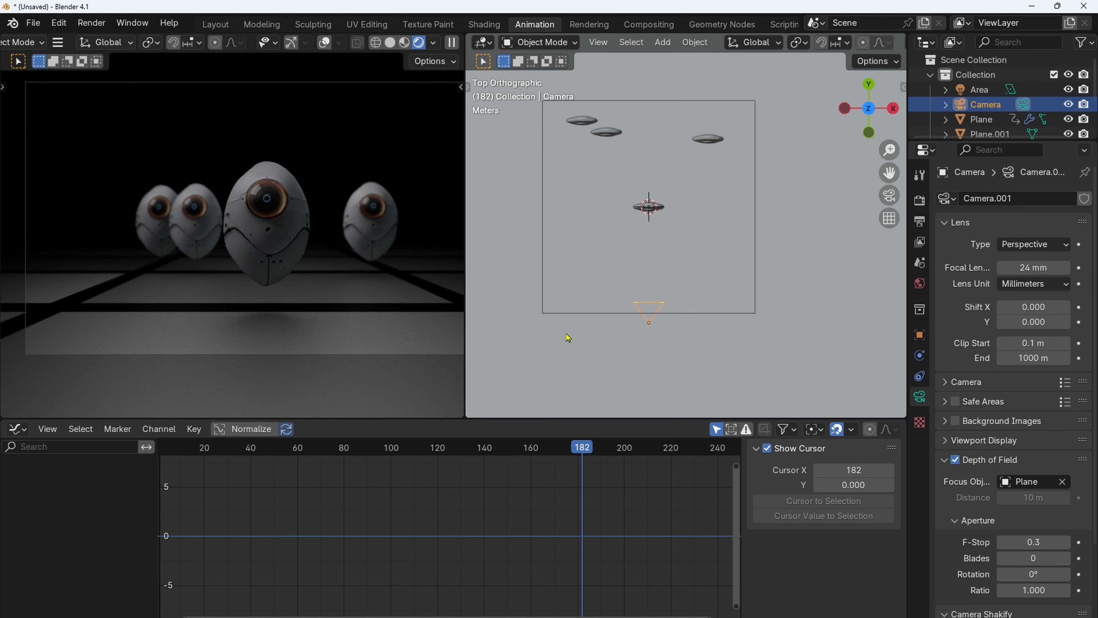
pyautogui.click(920, 378)
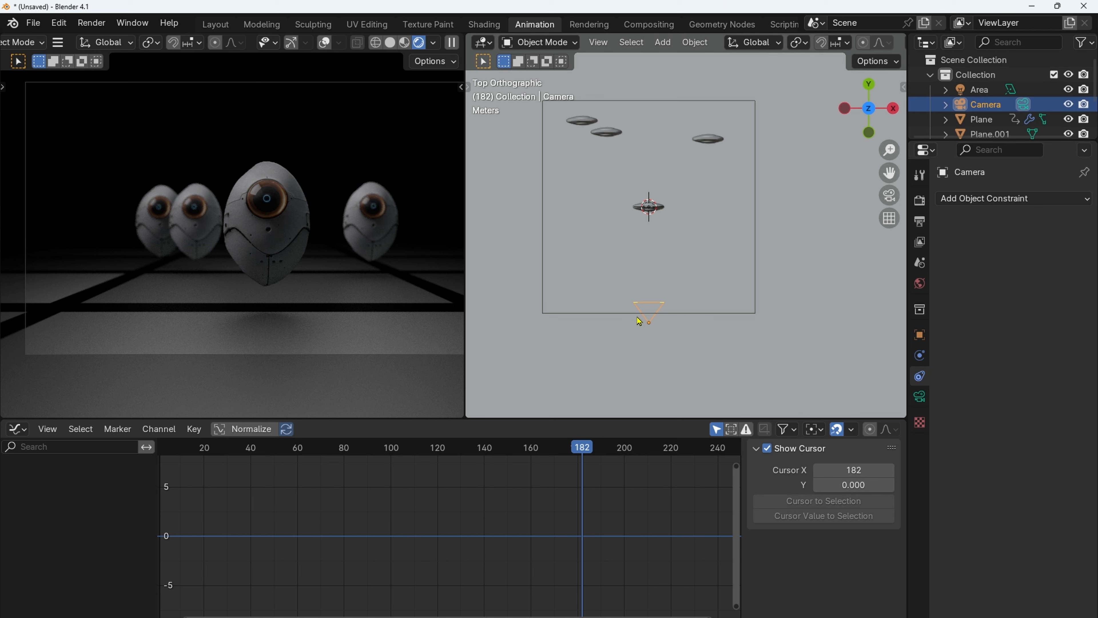
pyautogui.click(988, 199)
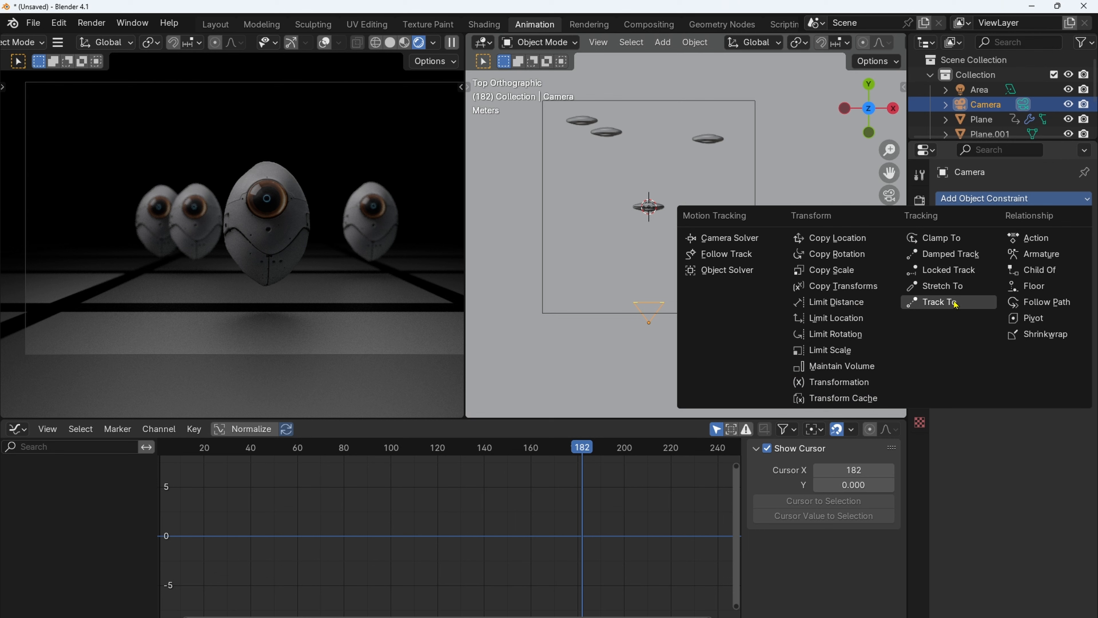
pyautogui.click(987, 302)
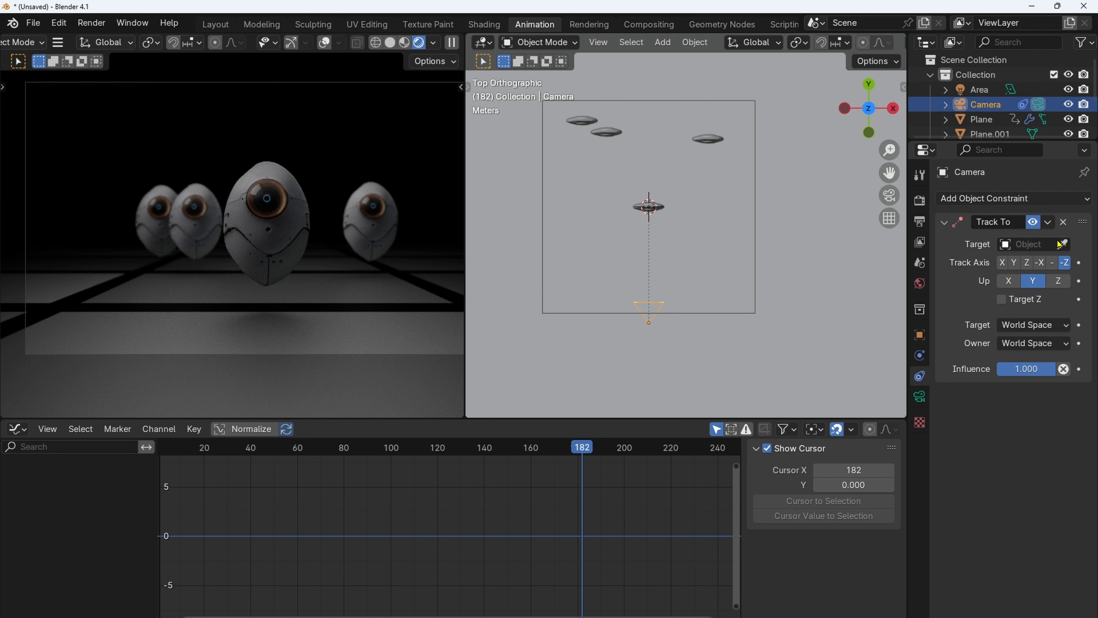
pyautogui.click(1016, 247)
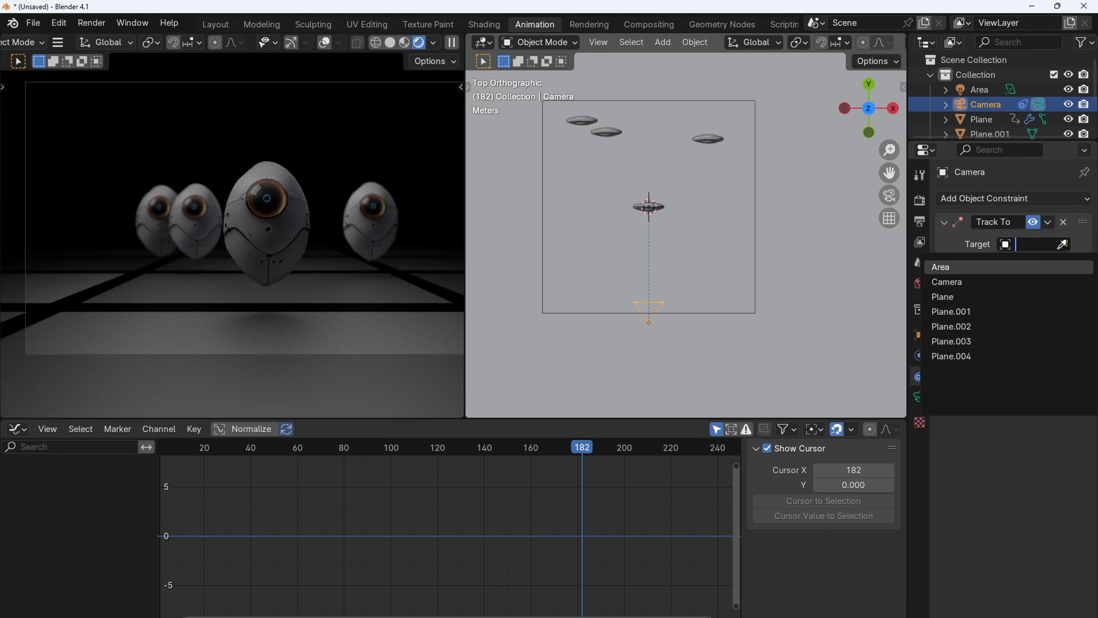
pyautogui.click(278, 225)
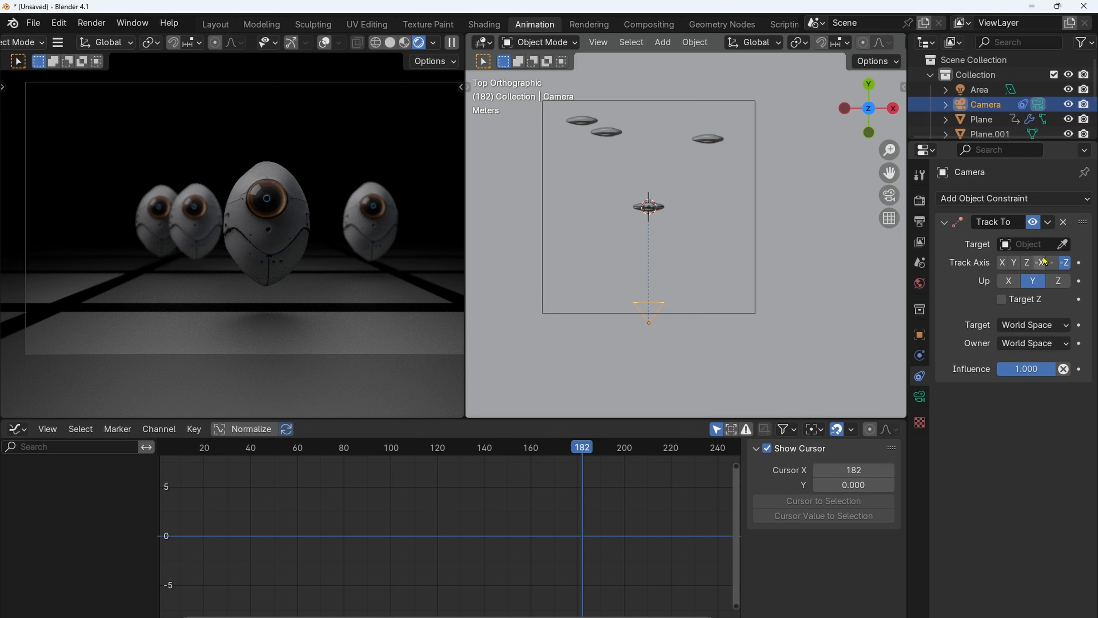
pyautogui.click(1062, 244)
pyautogui.click(286, 250)
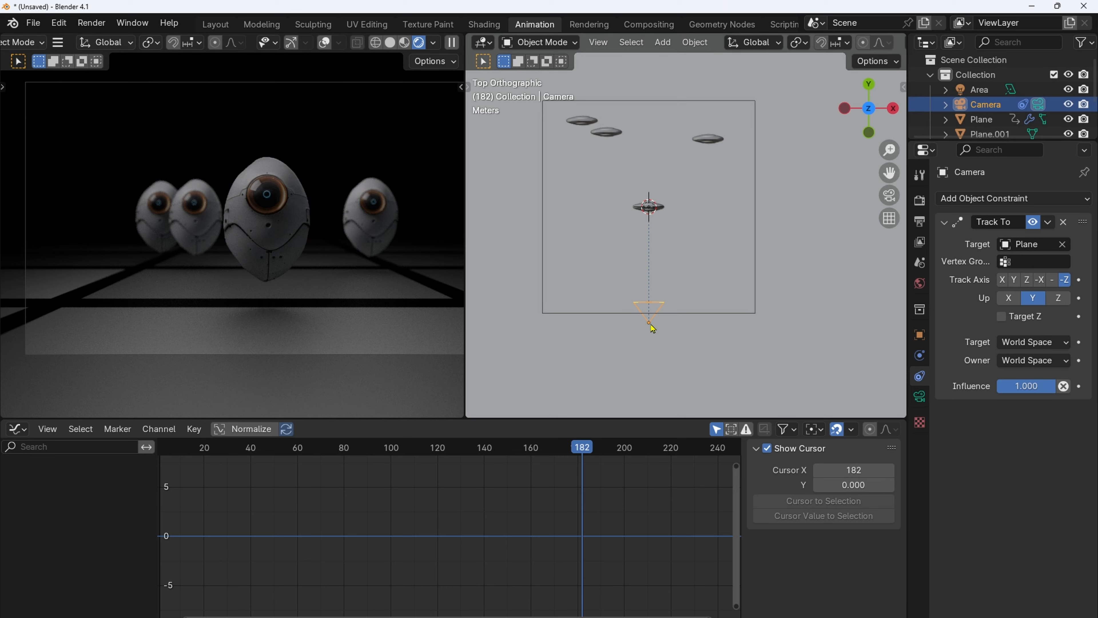
# Step: Try moving the camera sideways in the top view to test its tracking, and leave it at its original position
pyautogui.press('g')
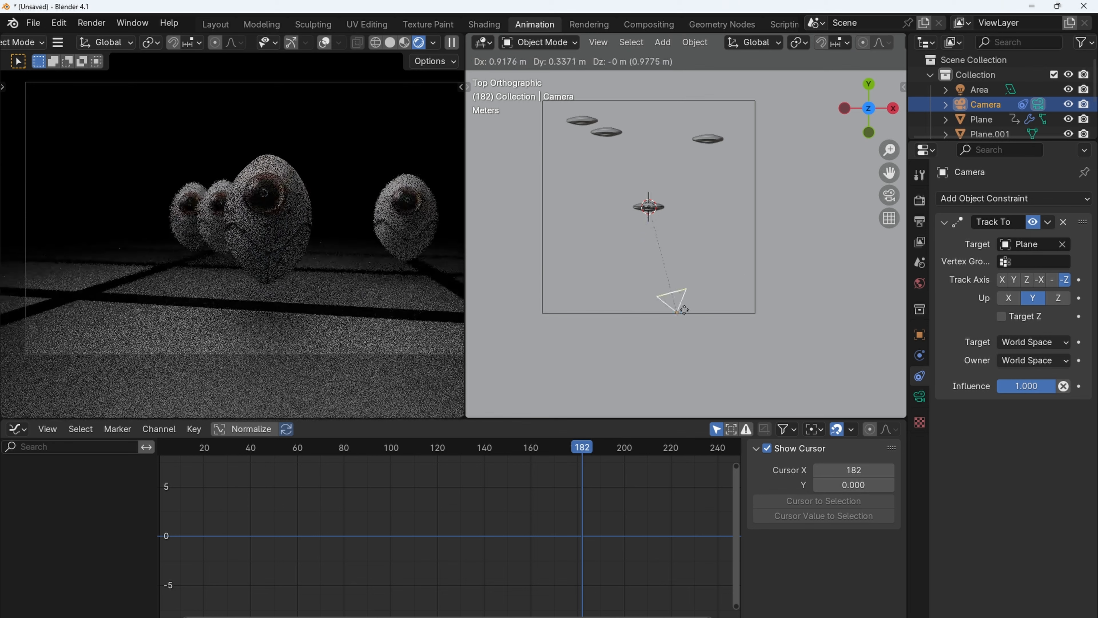
pyautogui.press('0')
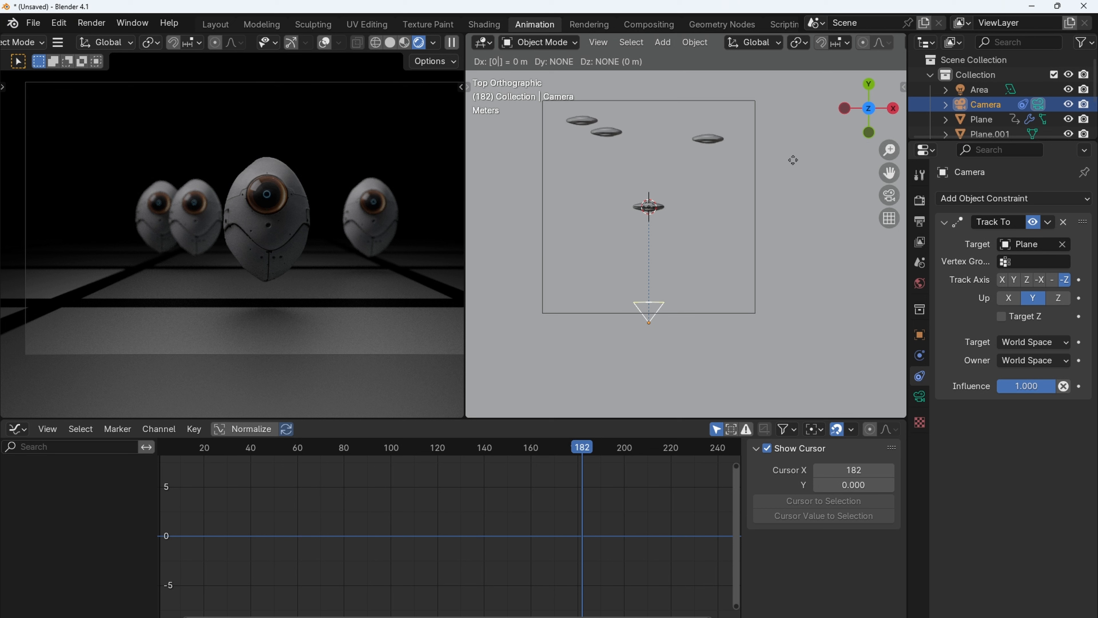
pyautogui.click(795, 179)
# Step: Replace the Graph Editor with the Timeline and set the current frame to 2
pyautogui.scroll(-1, 353, 516)
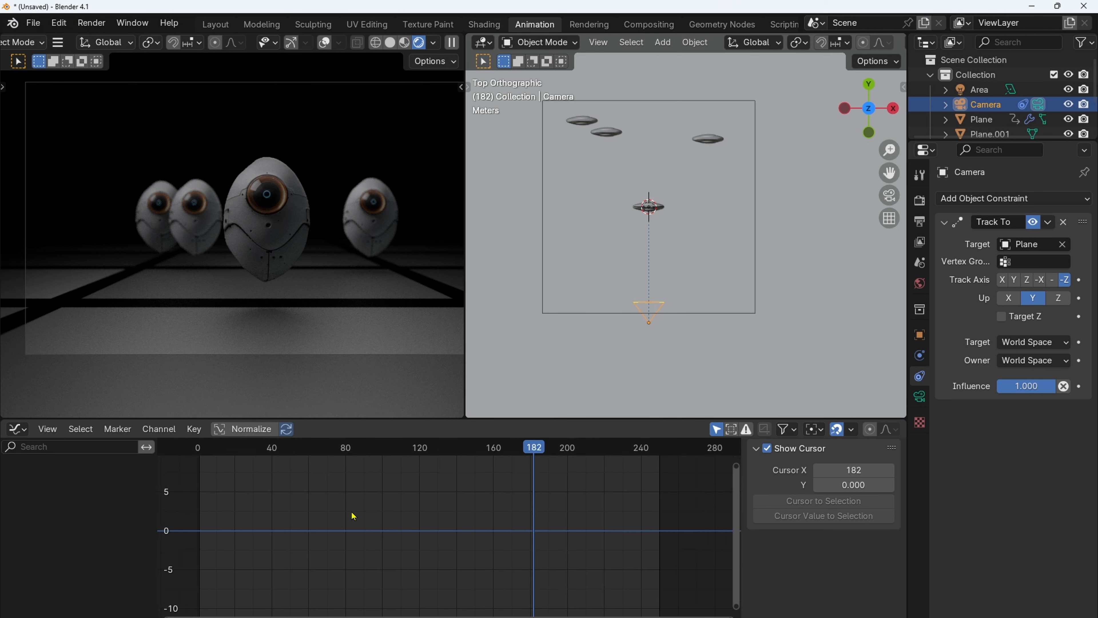
pyautogui.scroll(-2, 354, 517)
pyautogui.click(17, 428)
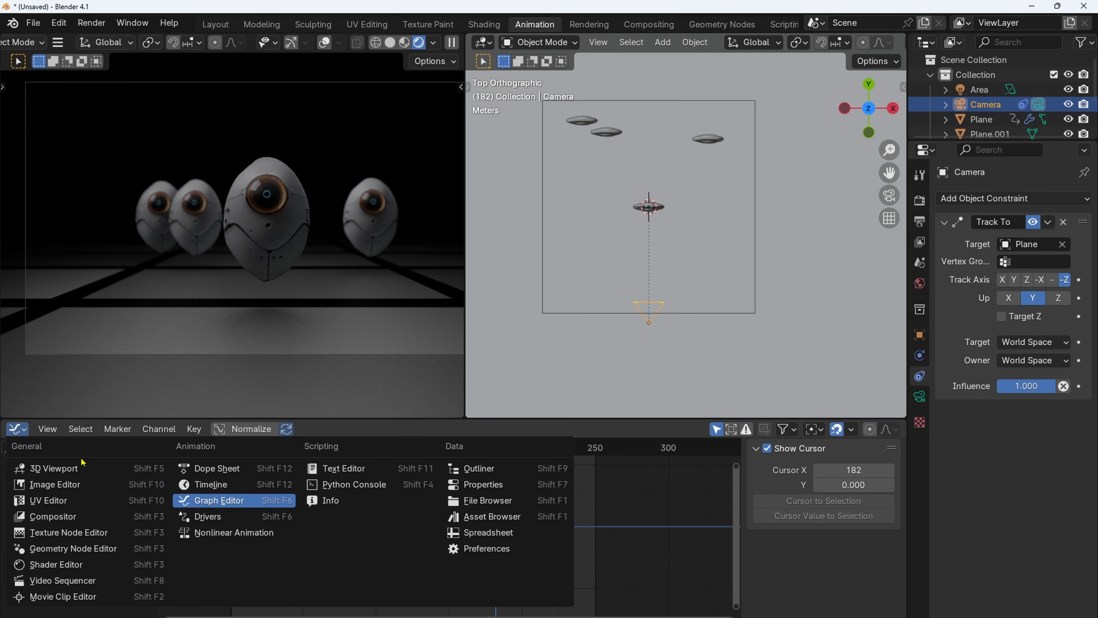
pyautogui.click(196, 485)
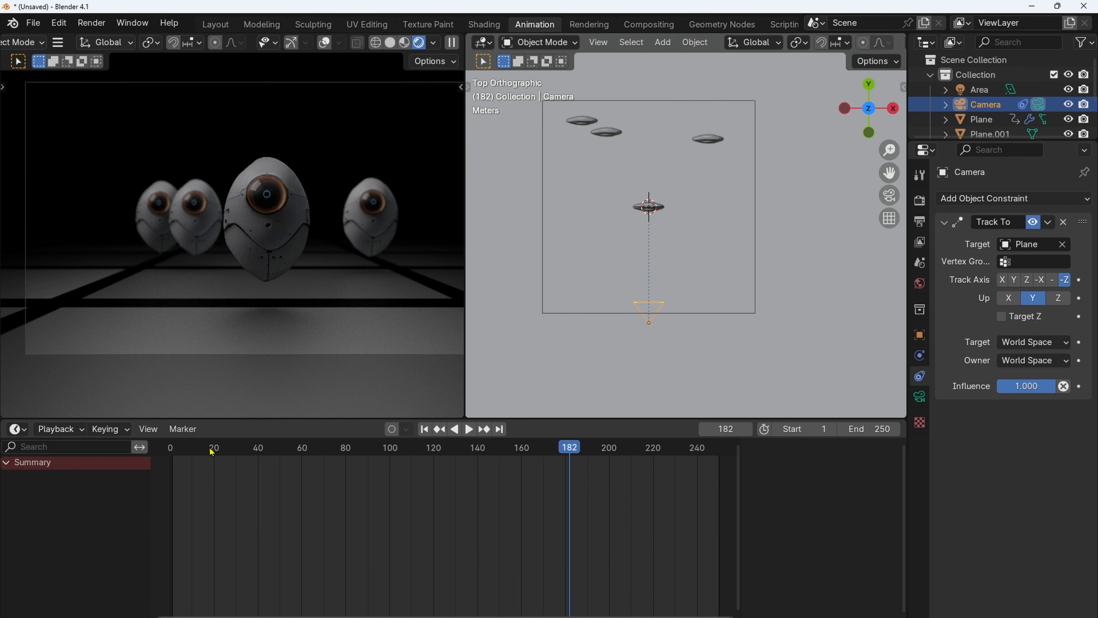
pyautogui.click(176, 451)
pyautogui.press('space')
pyautogui.press('space')
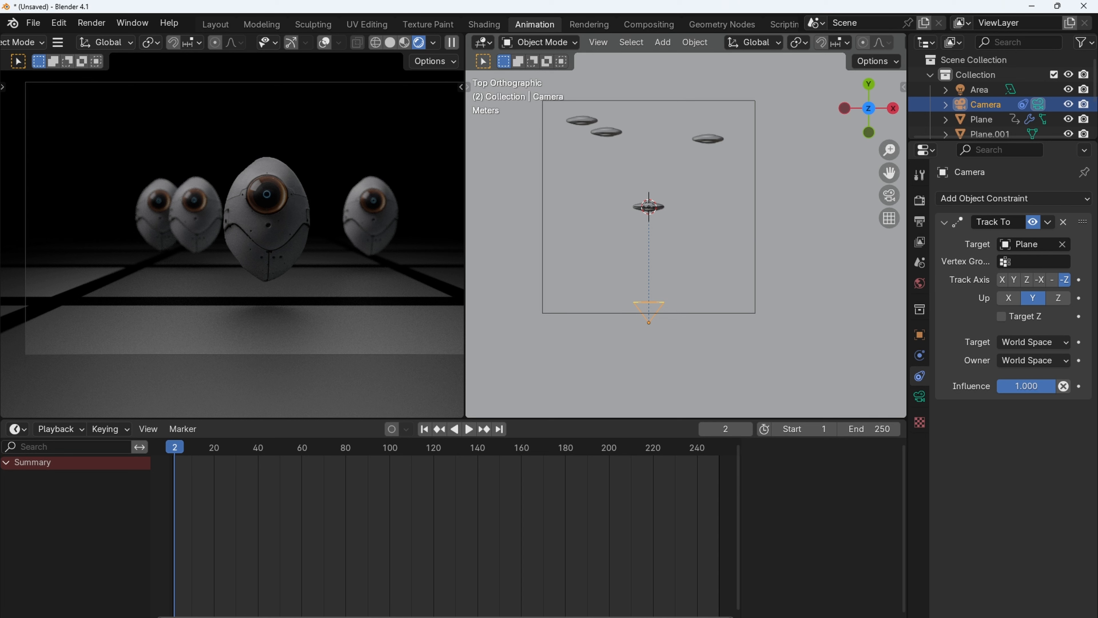